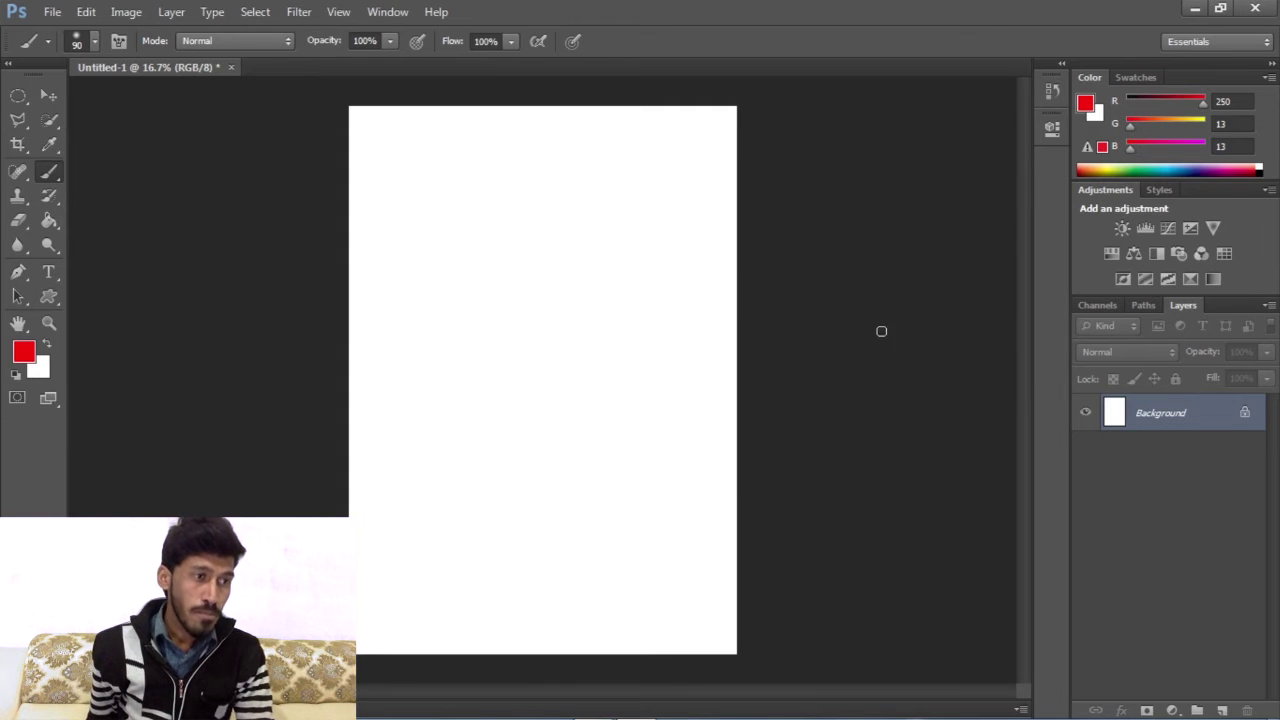
Paint three red strokes on the Background: a small arc, a long curve, and a horizontal line.
mouse_move(459, 286)
left_mouse_down()
mouse_move(480, 266)
mouse_move(549, 266)
left_mouse_up()
mouse_move(665, 239)
left_mouse_down()
mouse_move(497, 445)
mouse_move(465, 445)
left_mouse_up()
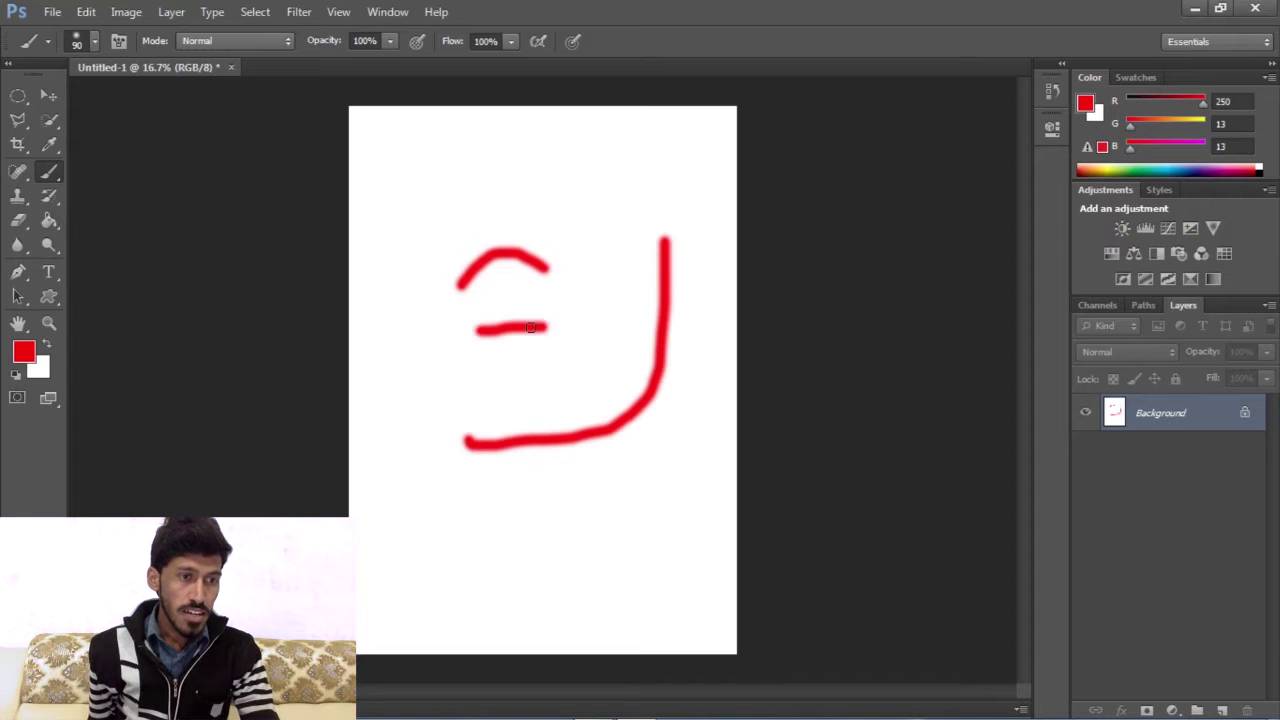
left_click_drag(478, 330, 605, 328)
Attempt twice to move the strokes on the locked Background, dismiss the warnings, then undo them.
key("v")
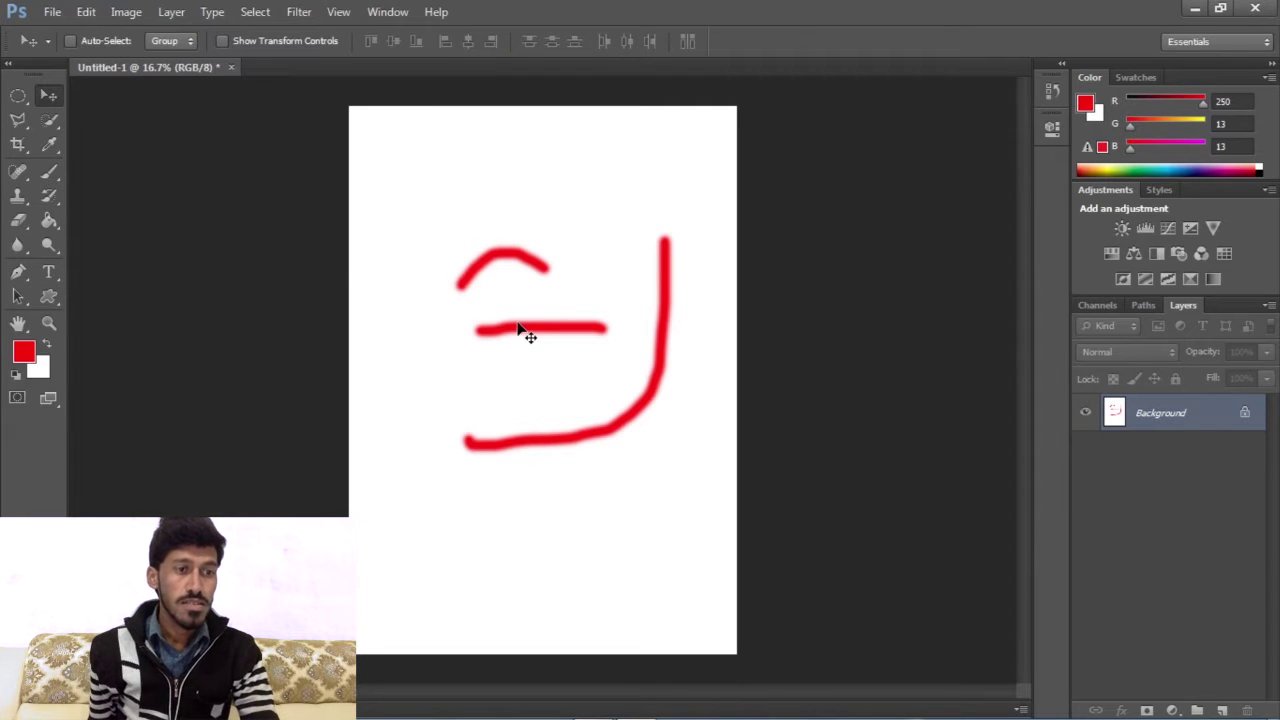
left_click_drag(520, 336, 534, 368)
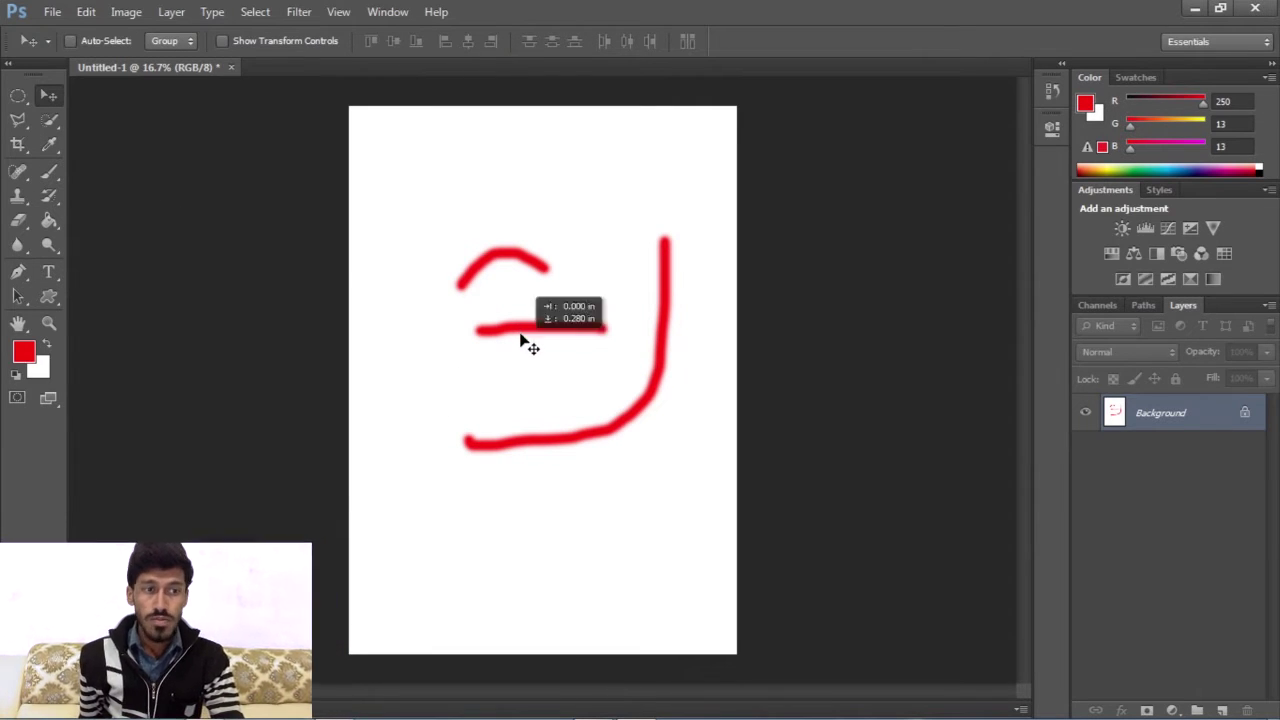
left_click(633, 289)
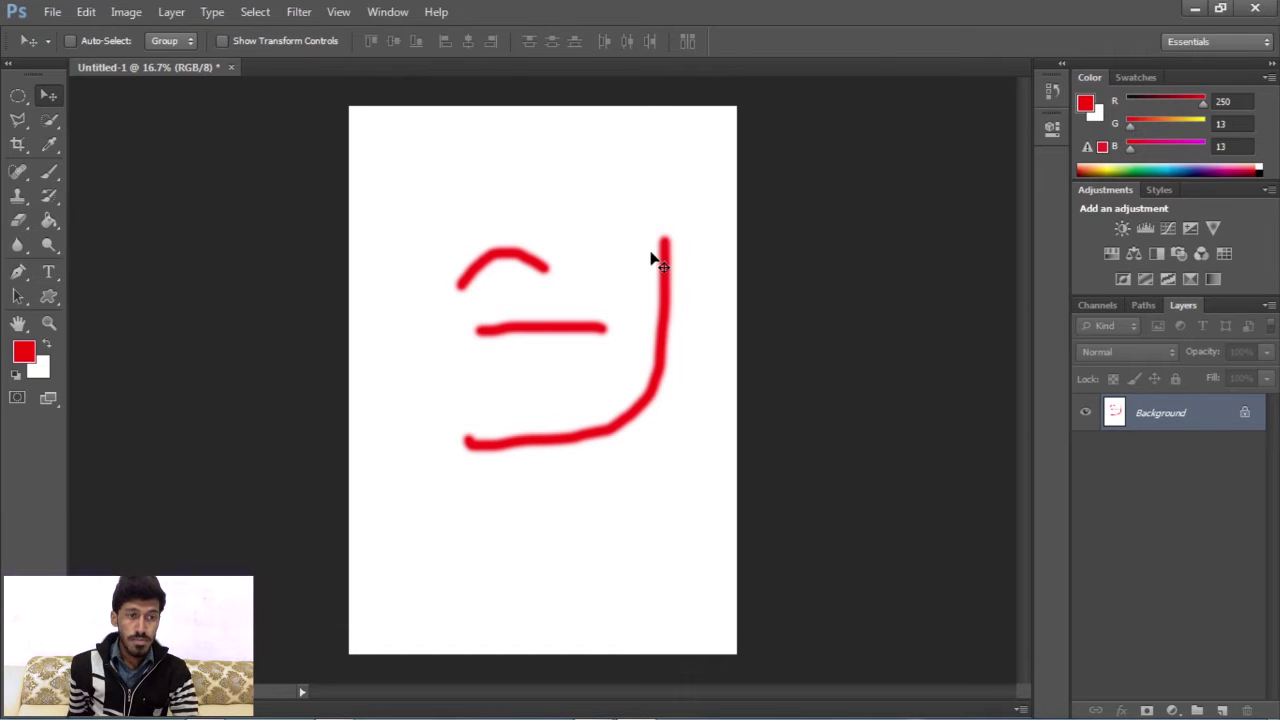
mouse_move(668, 310)
left_mouse_down()
mouse_move(590, 342)
mouse_move(685, 249)
left_mouse_up()
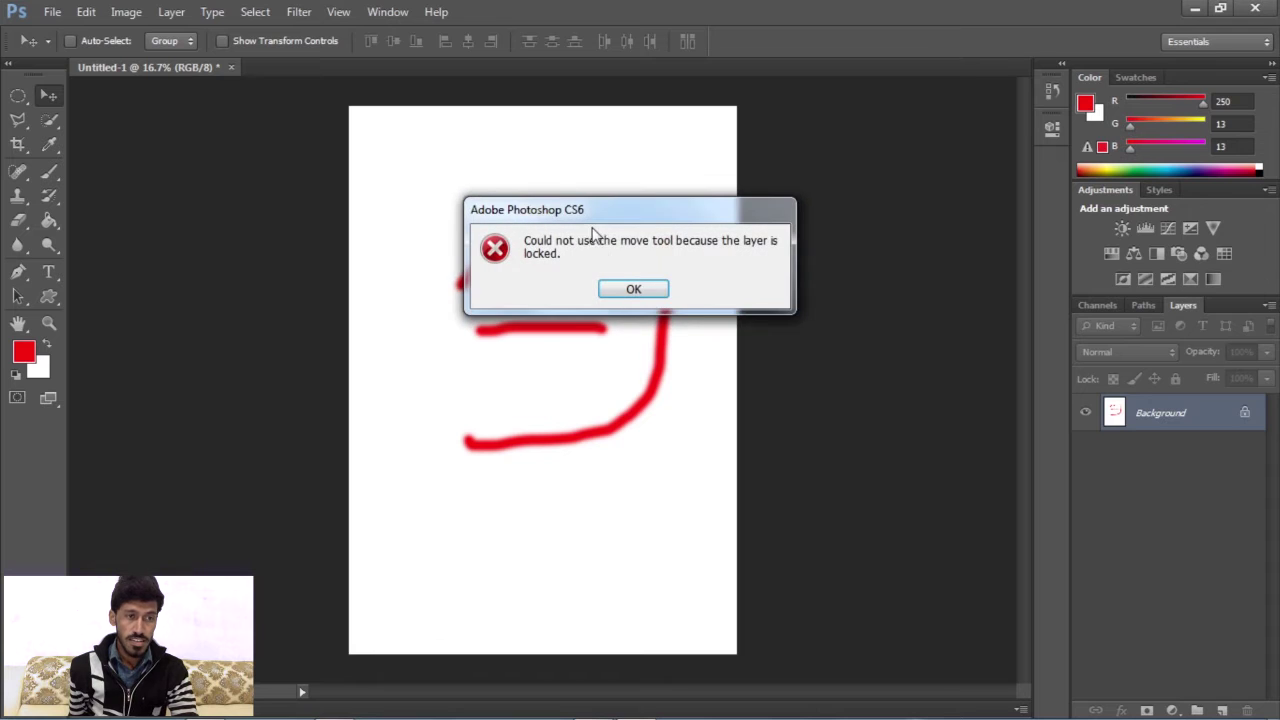
left_click(620, 290)
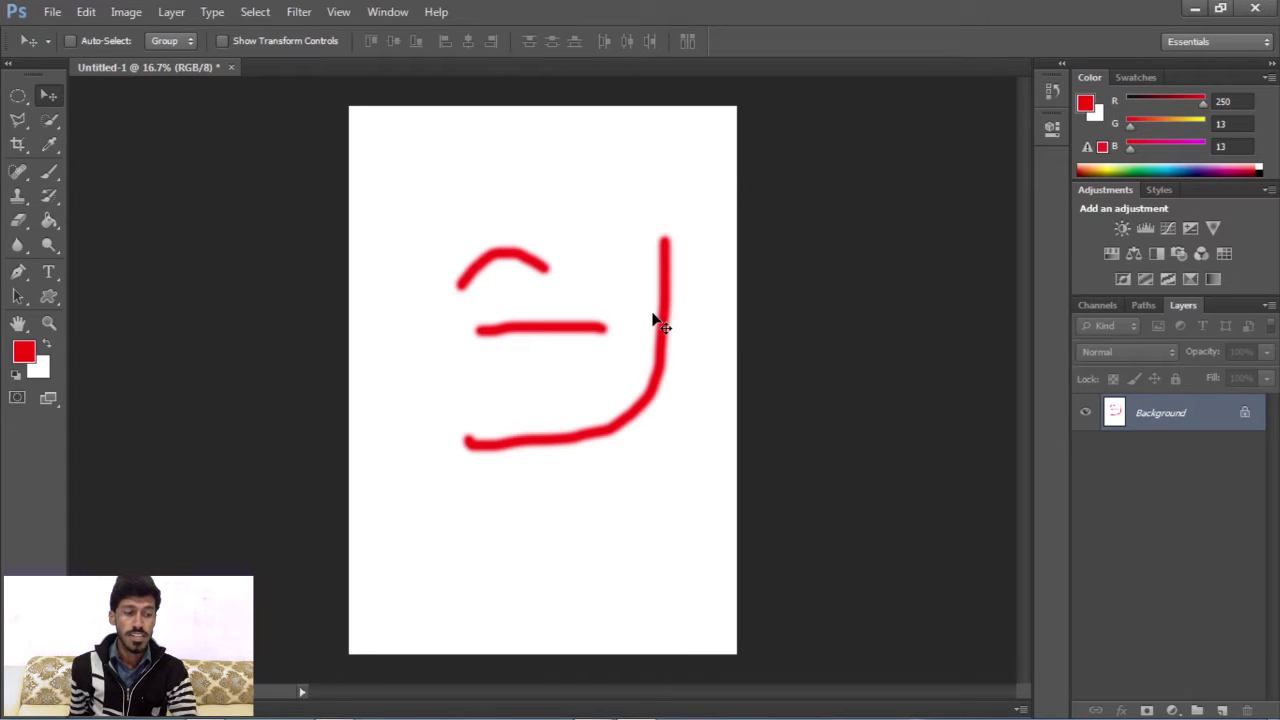
key("ctrl+alt+z")
key("ctrl+alt+z")
key("ctrl+alt+z")
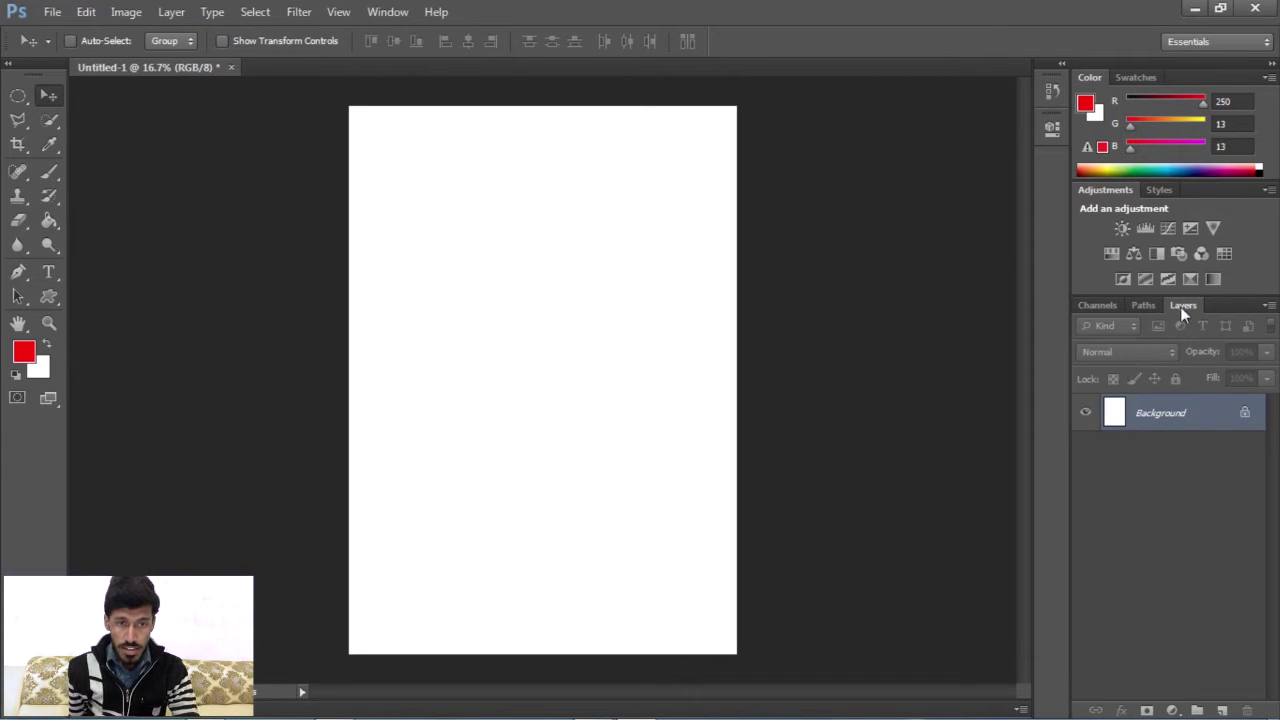
Float the Layers panel, add a new Layer 1, and paint two red strokes on it.
left_click_drag(1181, 306, 889, 162)
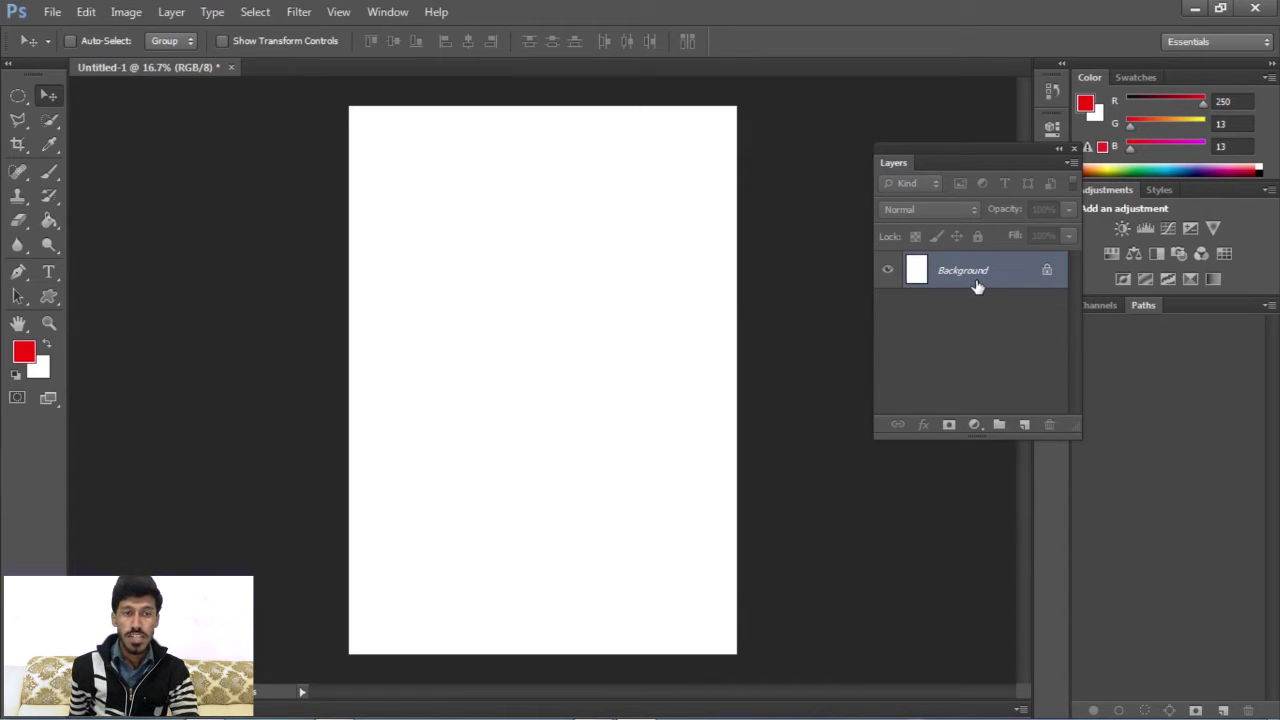
left_click(1025, 426)
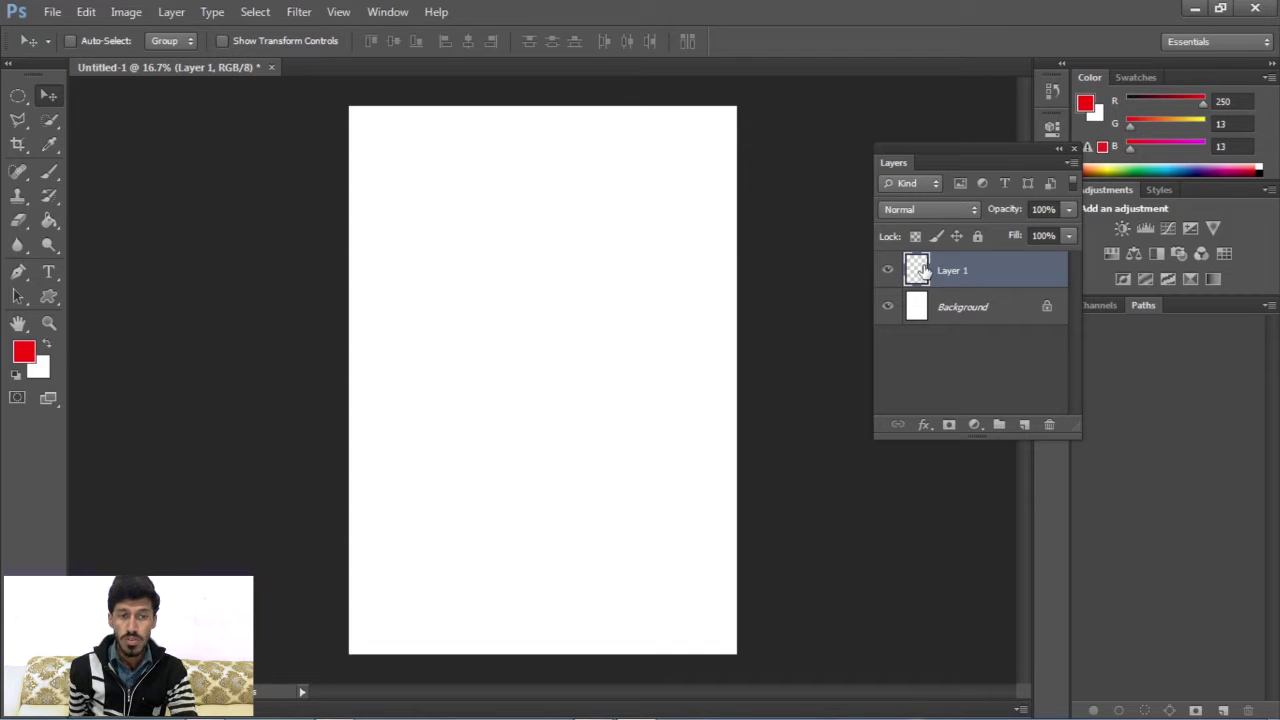
left_click(50, 174)
right_click(50, 176)
mouse_move(447, 263)
left_mouse_down()
mouse_move(587, 372)
mouse_move(555, 440)
left_mouse_up()
mouse_move(500, 325)
left_mouse_down()
mouse_move(530, 505)
mouse_move(562, 503)
left_mouse_up()
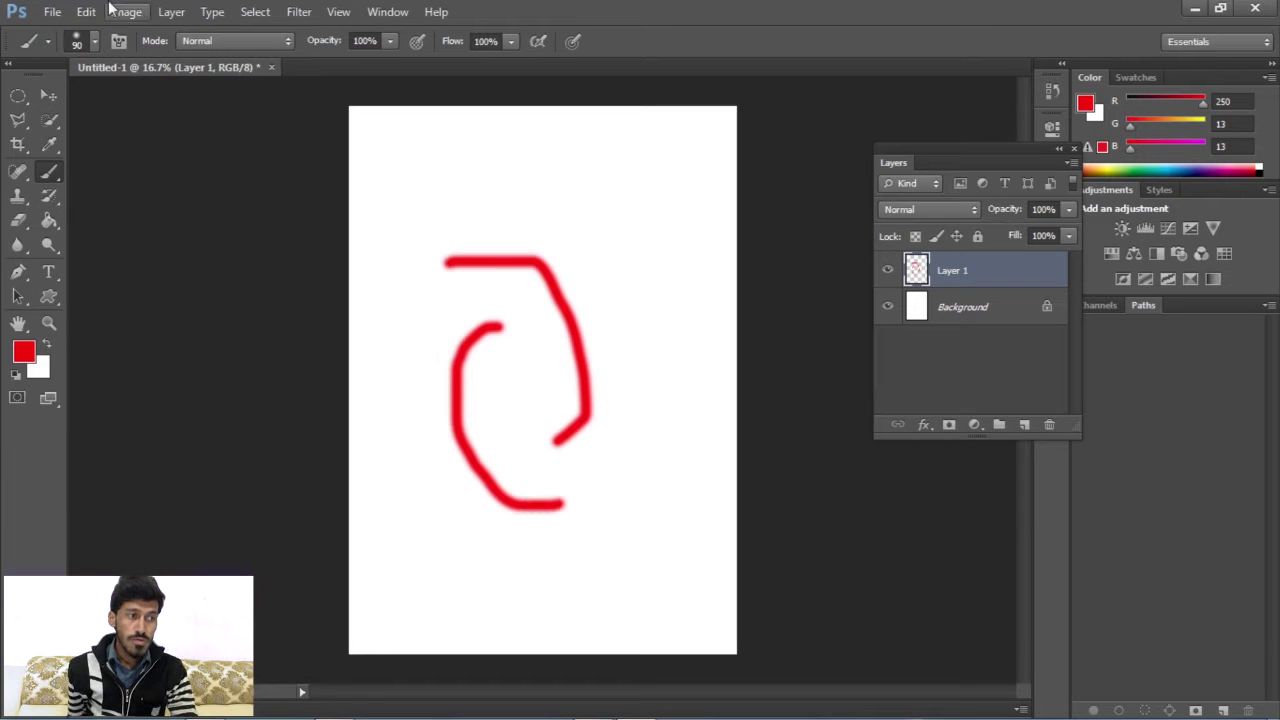
Move the Layer 1 strokes up and to the right, then make Background the active layer.
left_click(42, 90)
mouse_move(585, 355)
left_mouse_down()
mouse_move(626, 312)
mouse_move(562, 358)
left_mouse_up()
left_click(968, 310)
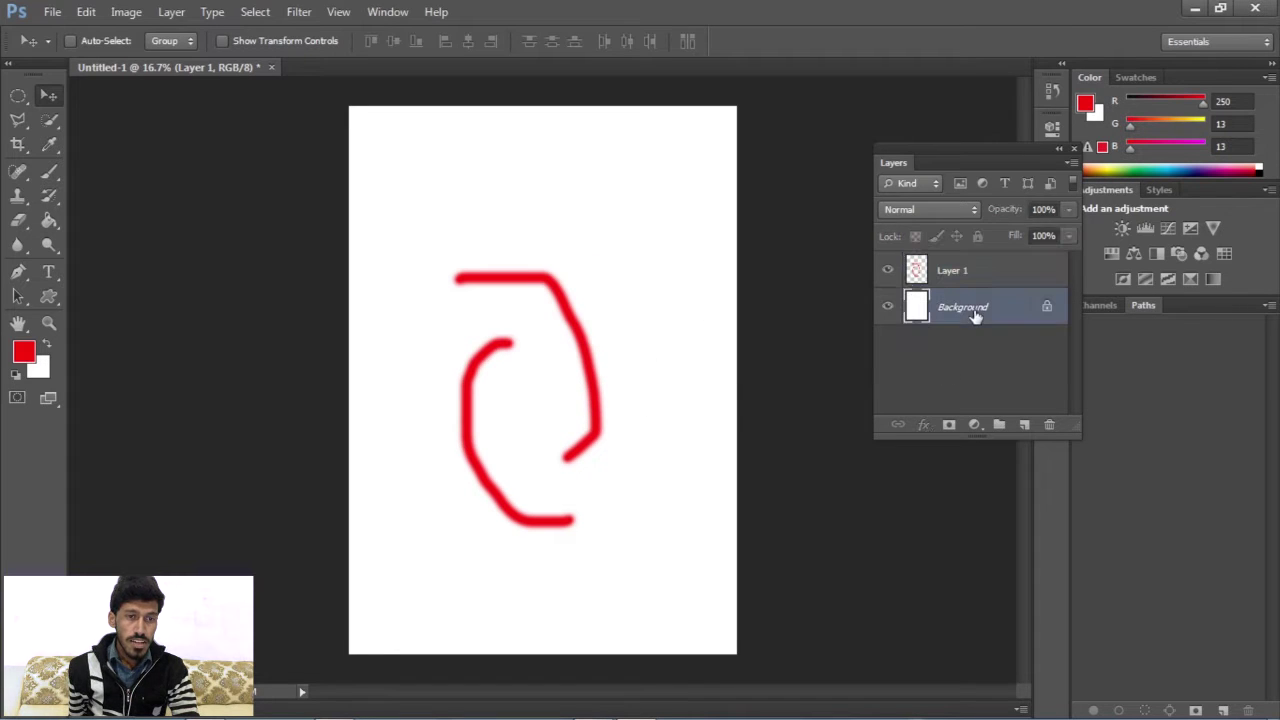
Paint a diagonal red stroke on the Background and dismiss the locked-layer warning when moving it.
left_click(50, 172)
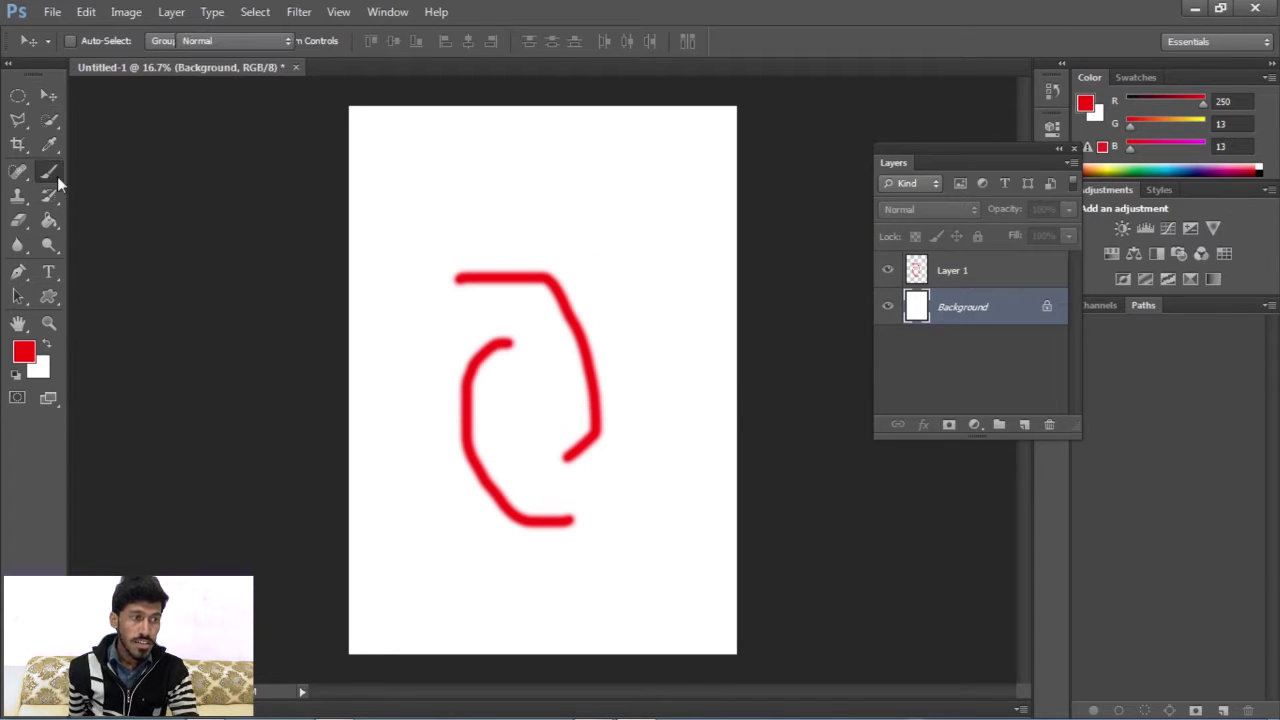
left_click_drag(572, 176, 690, 395)
left_click(43, 99)
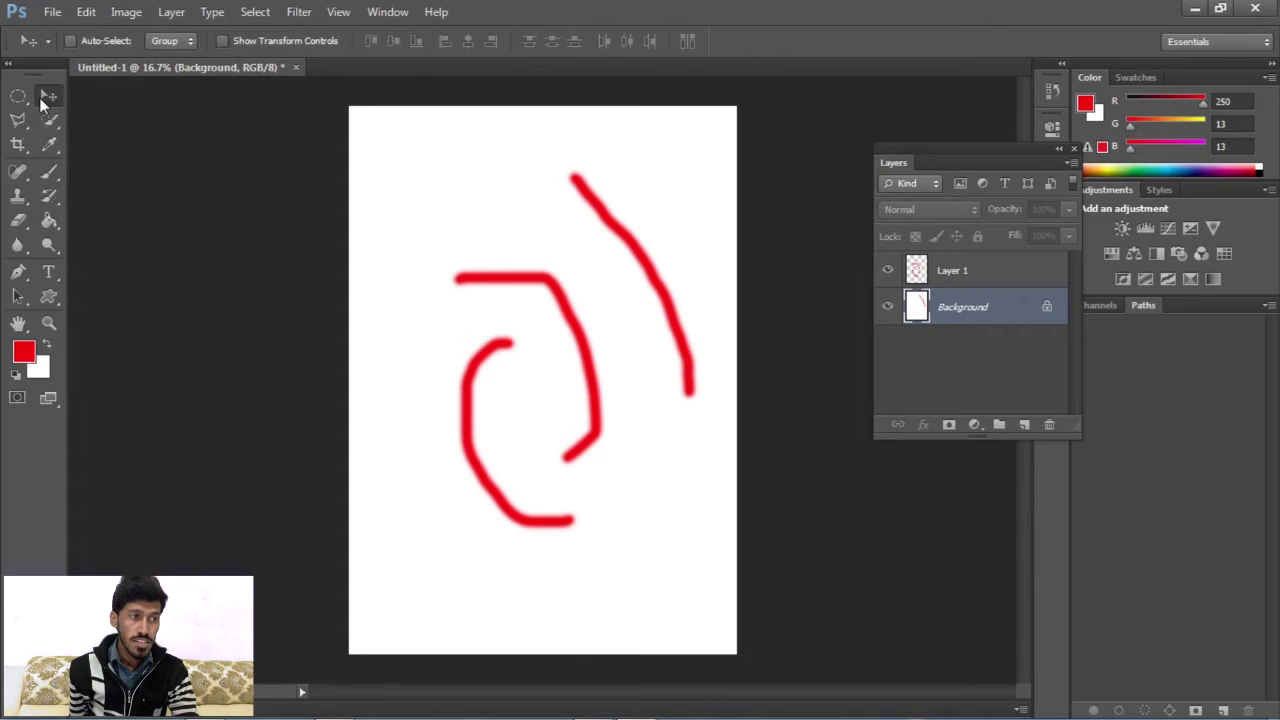
left_click(651, 273)
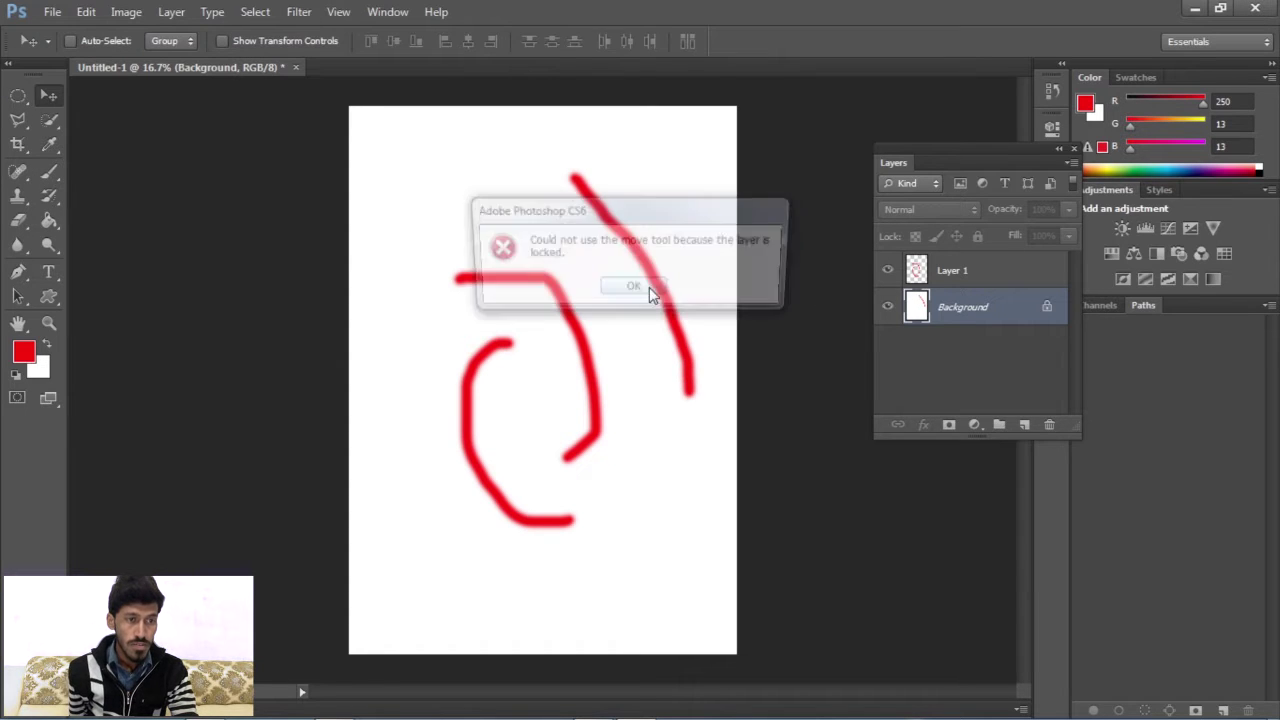
left_click(633, 289)
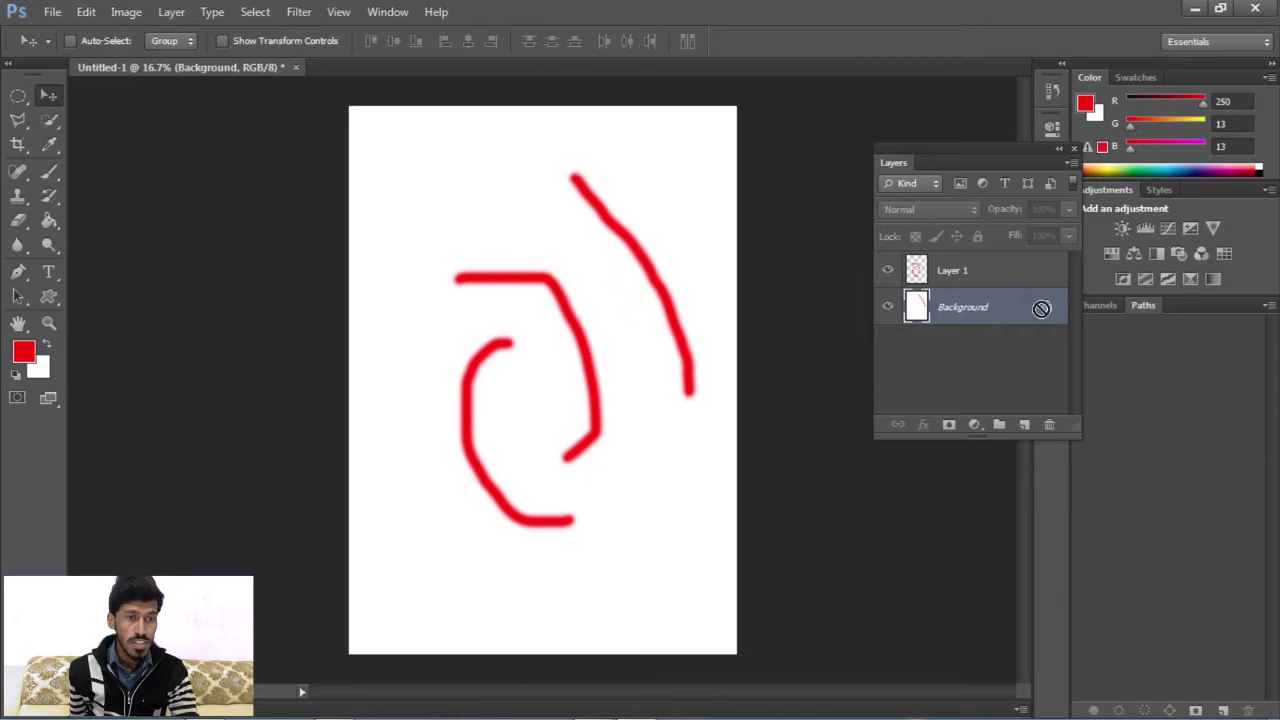
Move the Layer 1 shape higher, then undo the diagonal stroke and move with Ctrl+Alt+Z.
left_click(995, 278)
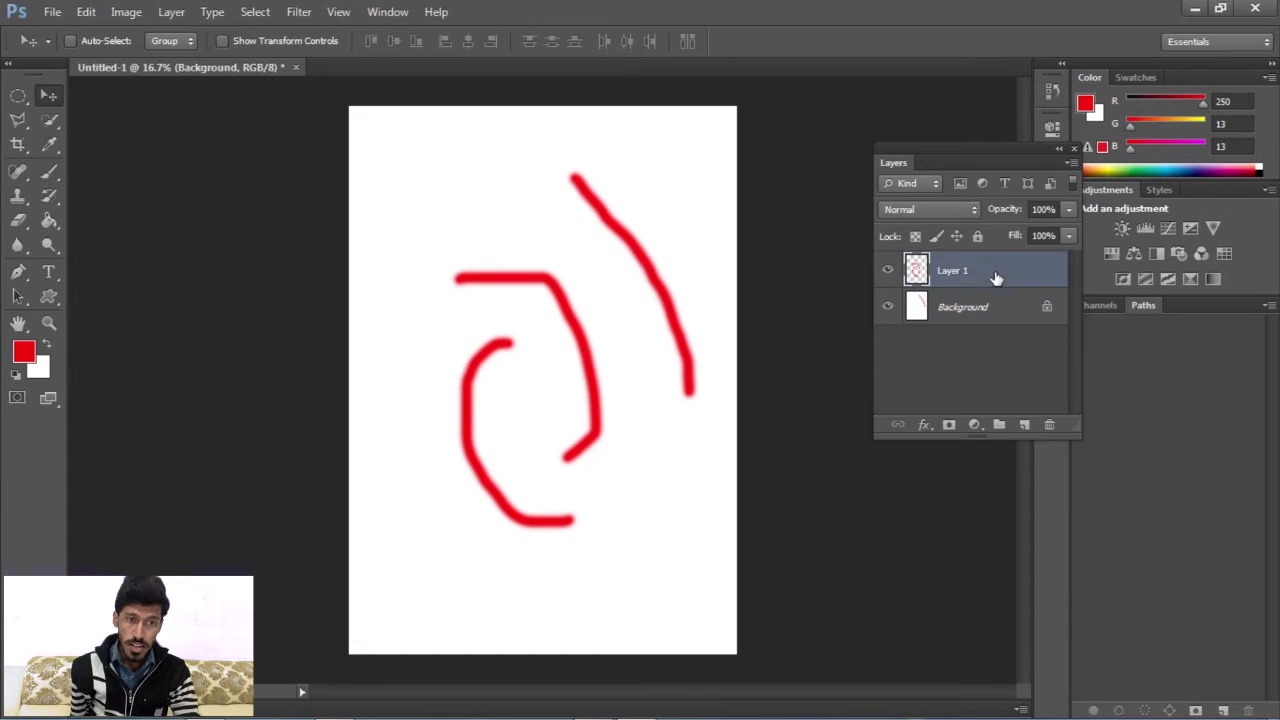
mouse_move(569, 405)
left_mouse_down()
mouse_move(617, 284)
mouse_move(603, 277)
mouse_move(570, 354)
mouse_move(530, 379)
mouse_move(521, 337)
left_mouse_up()
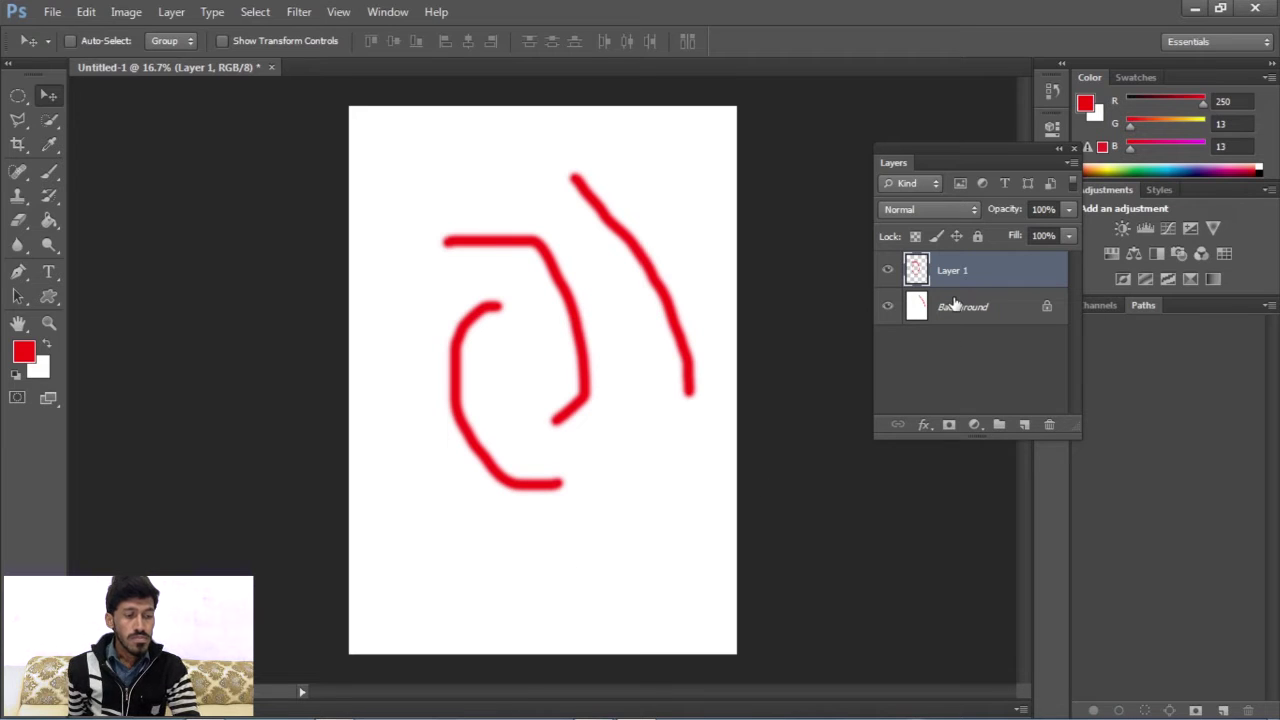
key("ctrl+alt+z")
key("ctrl+alt+z")
key("ctrl+alt+z")
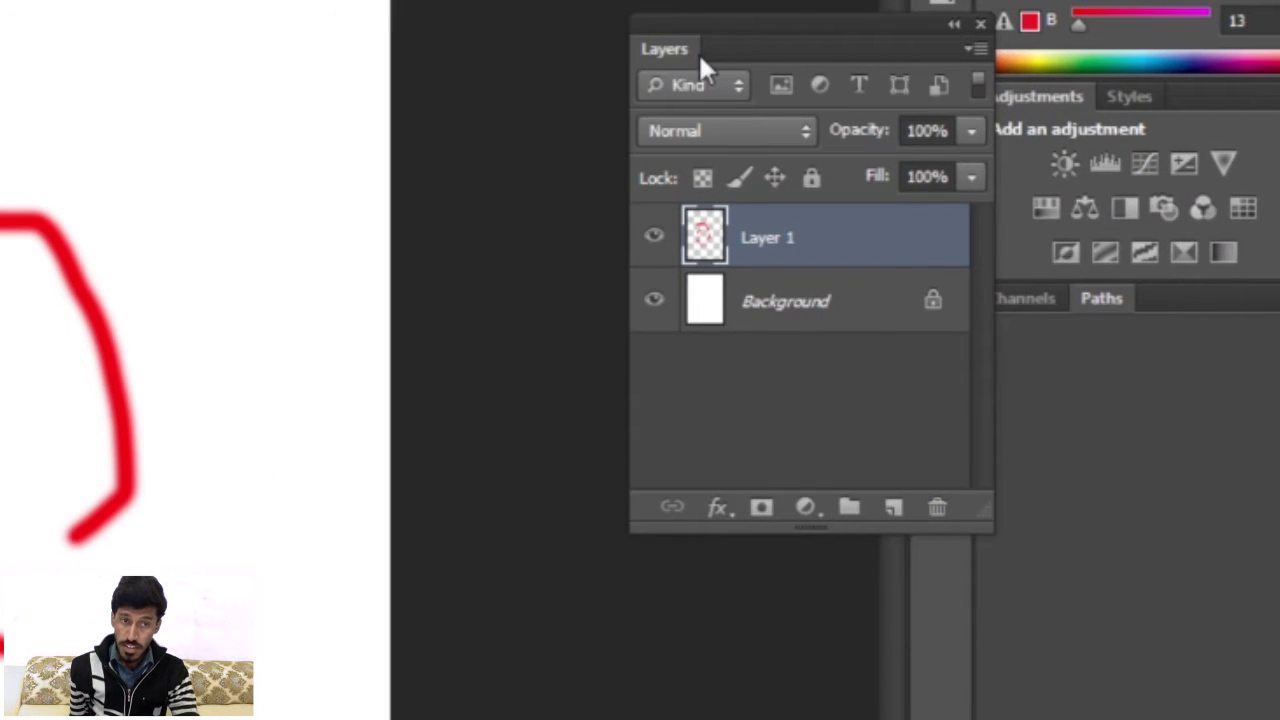
Add a new Layer 2 and paint two crossing red strokes on it.
left_click(893, 508)
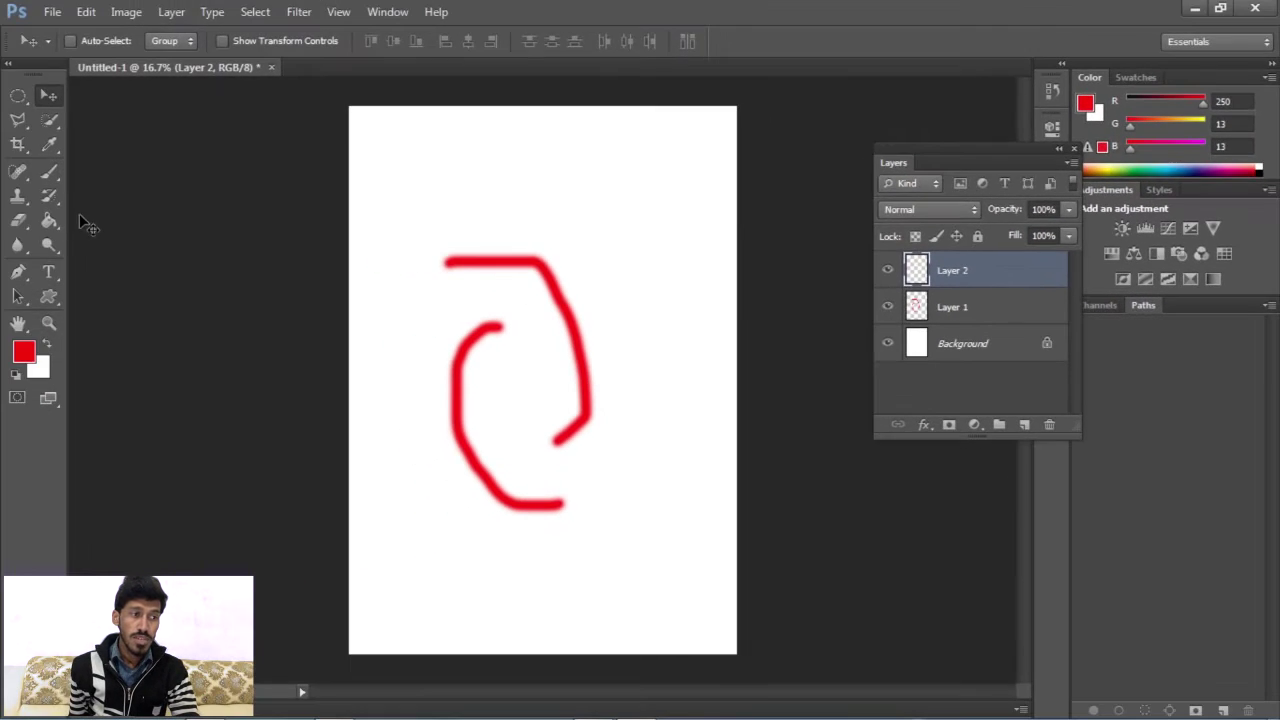
left_click(50, 172)
left_click_drag(449, 215, 652, 420)
left_click_drag(630, 258, 490, 396)
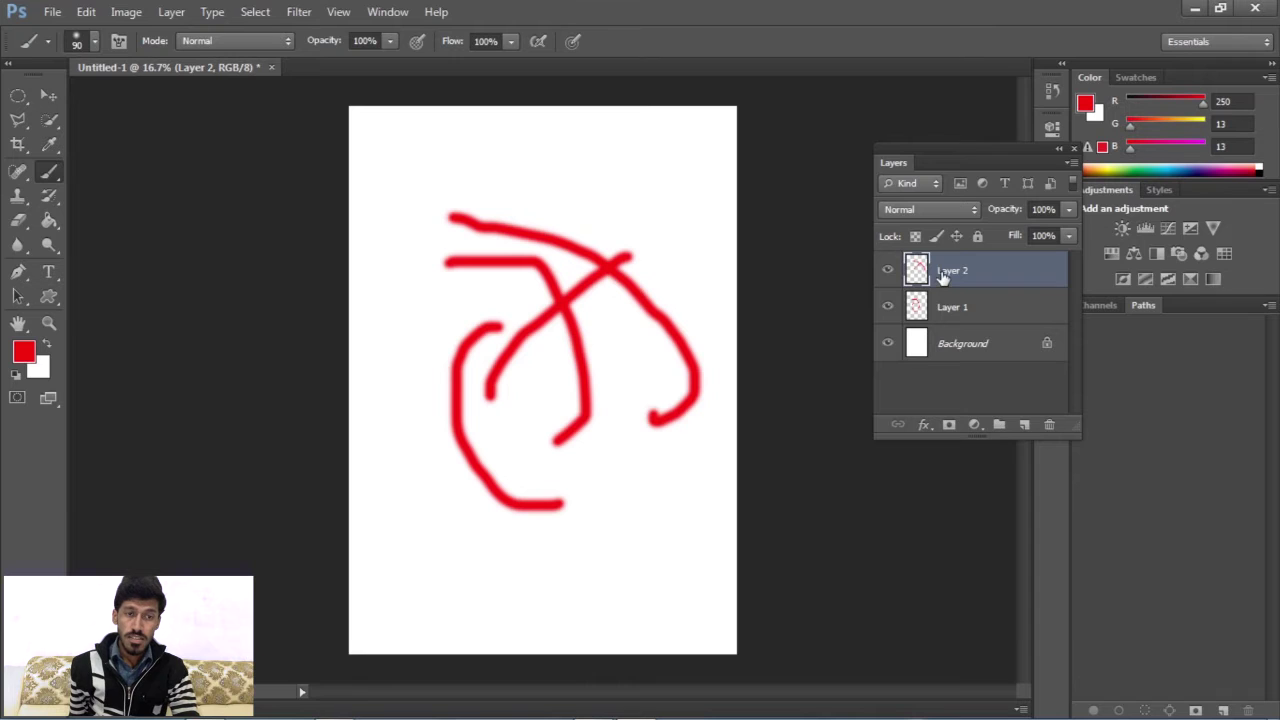
Delete Layer 2 by dragging it to the trash, and remove Layer 1 with Delete.
left_click_drag(942, 276, 1045, 425)
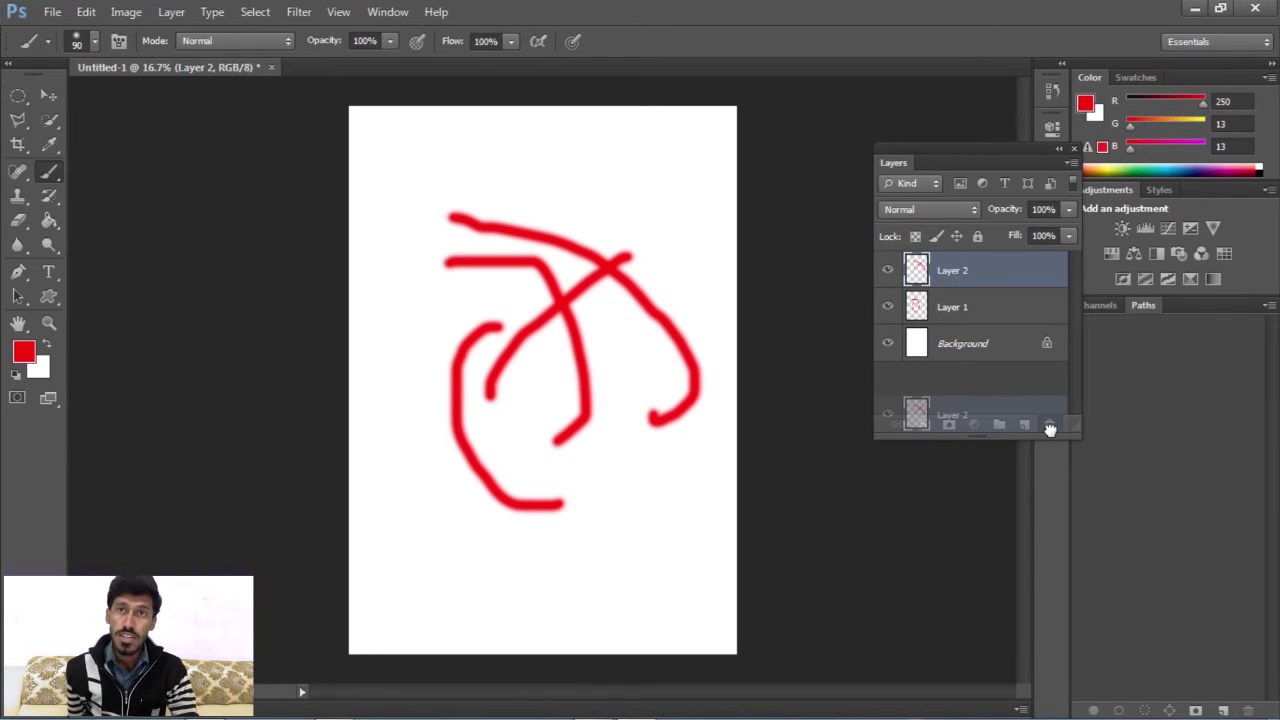
left_click_drag(1050, 428, 1049, 424)
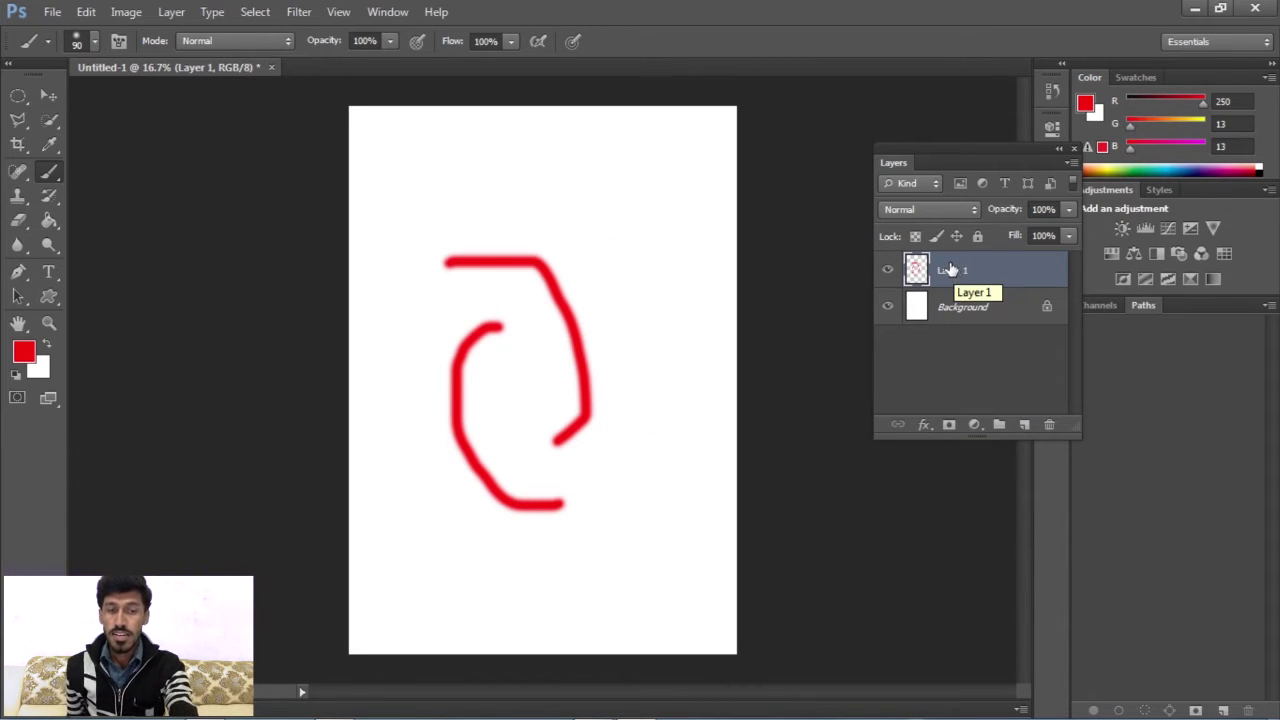
key("Delete")
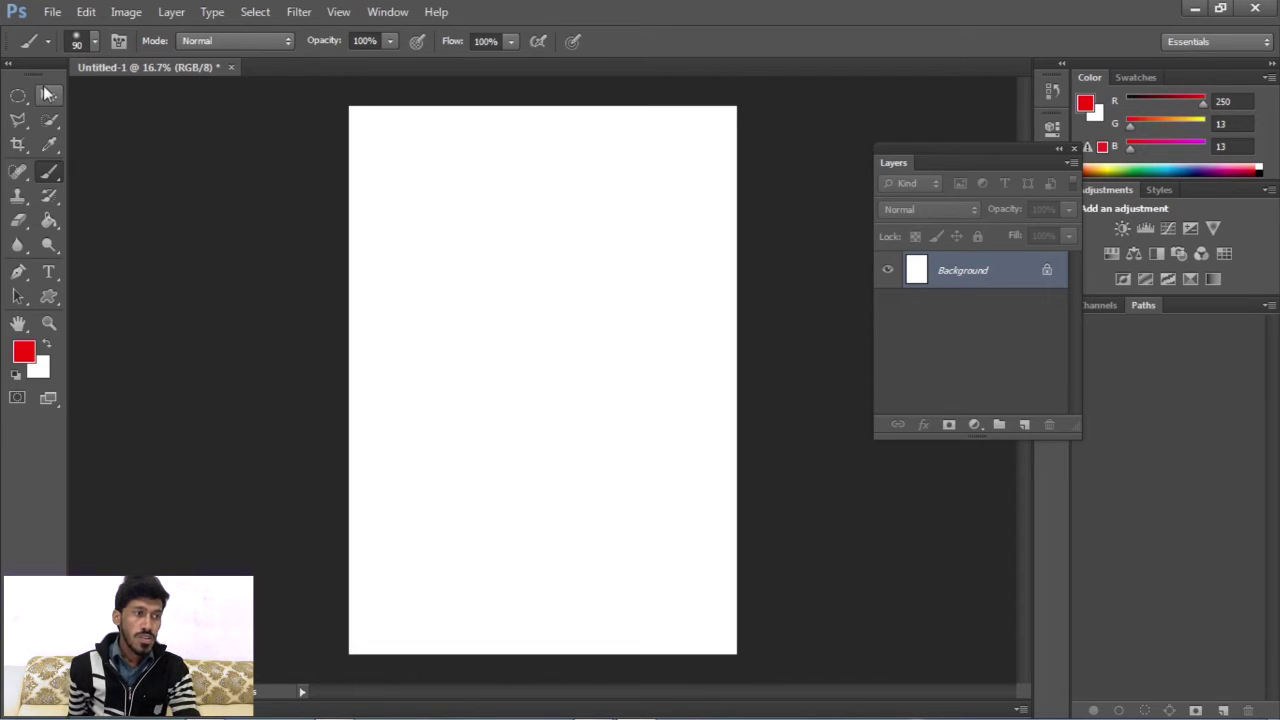
Choose the Rectangular Marquee Tool from the marquee flyout.
left_click(48, 95)
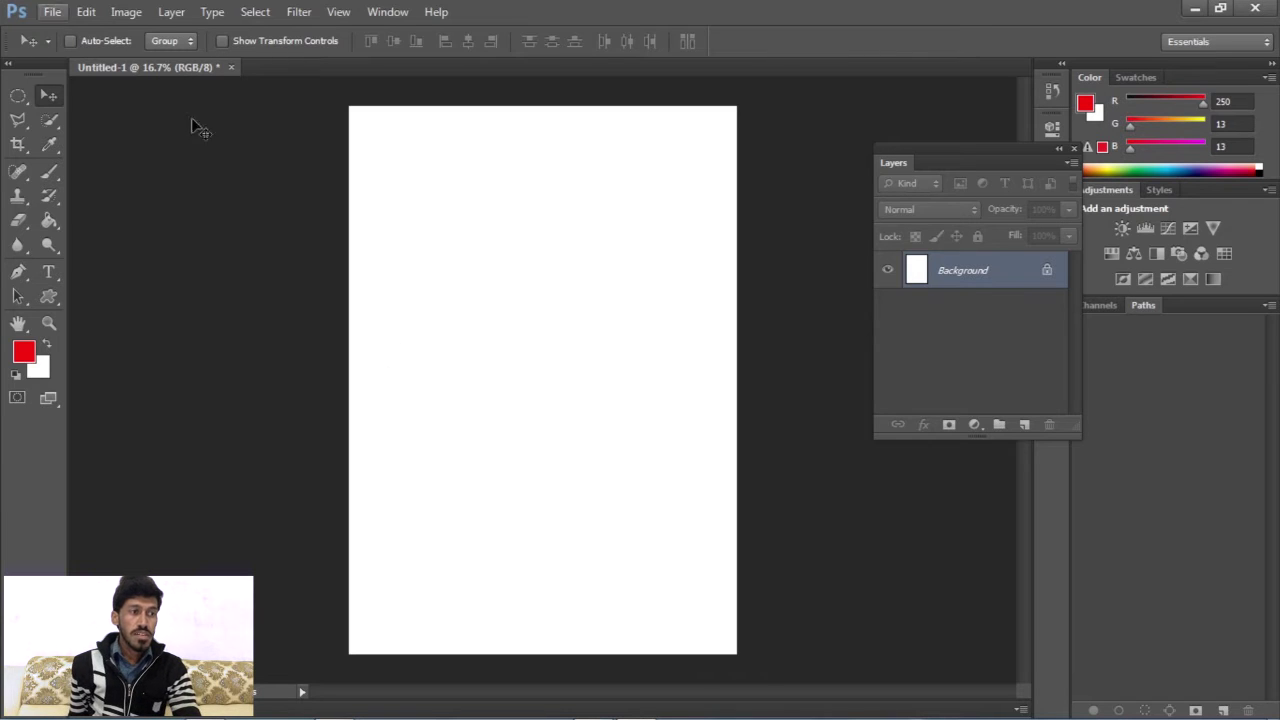
left_click(19, 96)
left_click(125, 92)
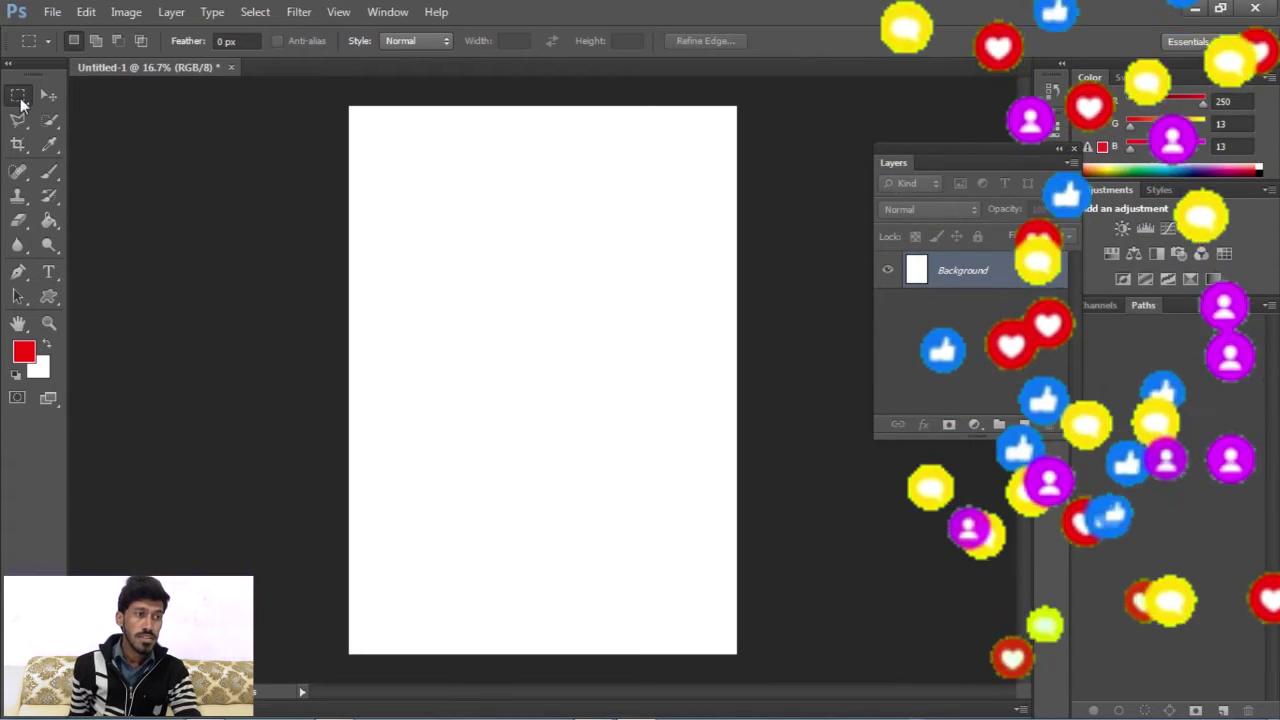
right_click(25, 96)
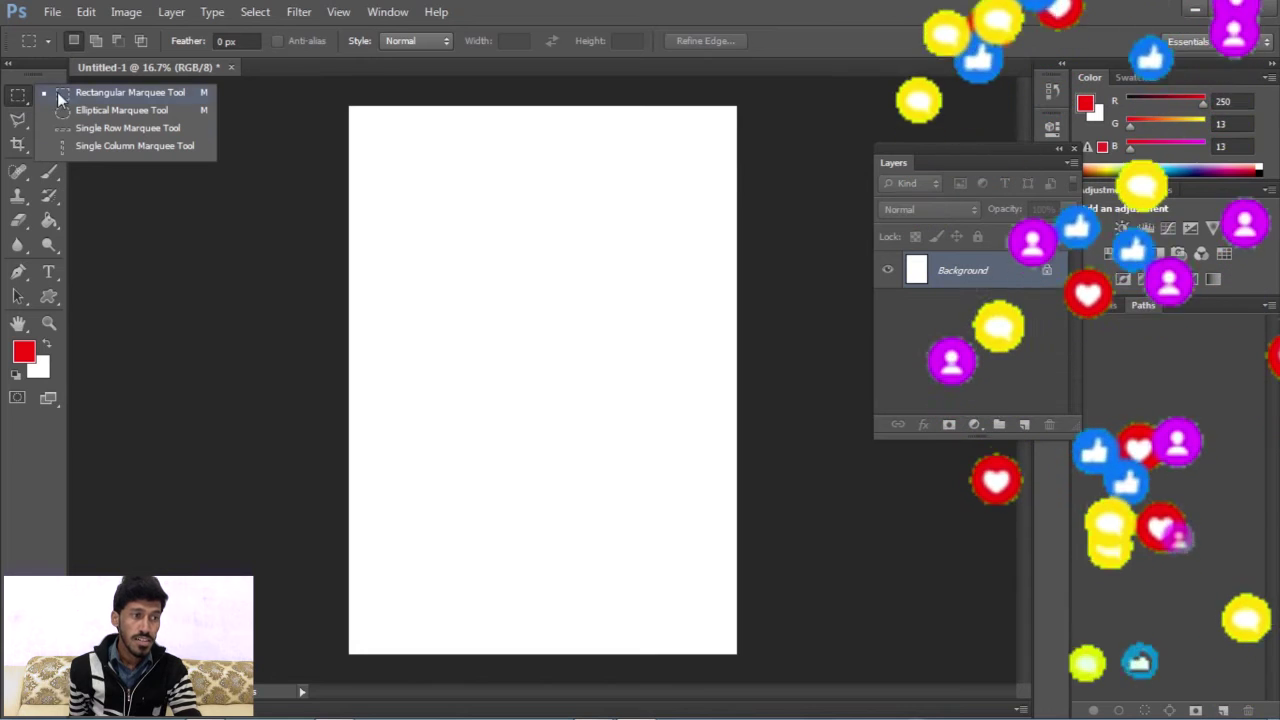
Draw several rectangular marquee selections, finishing with a rectangle in the lower middle of the canvas.
left_click(130, 92)
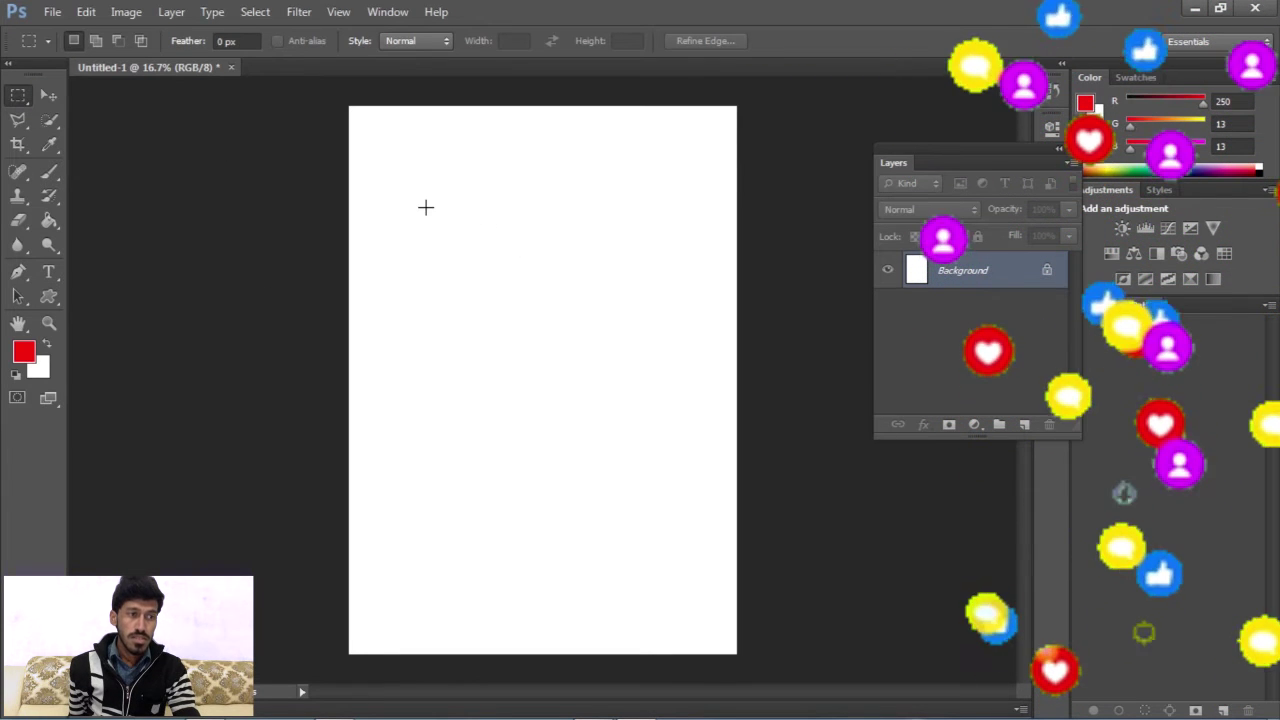
left_click_drag(425, 207, 696, 495)
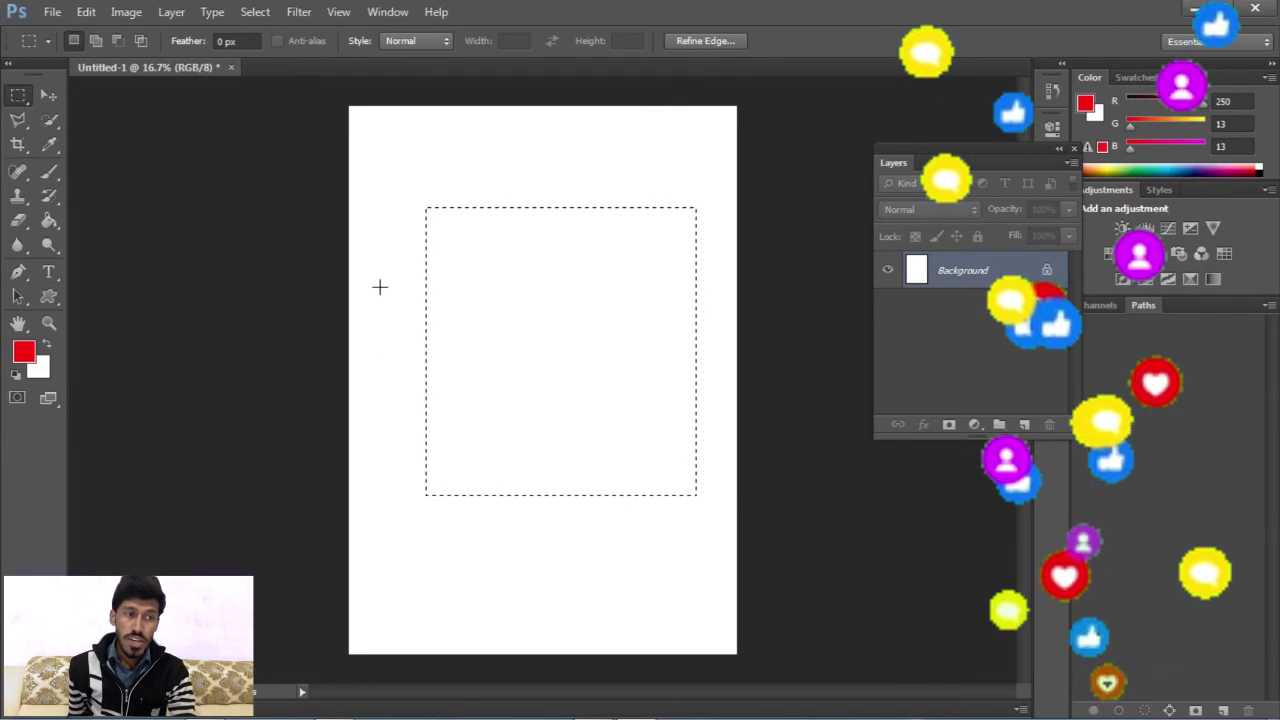
left_click_drag(531, 437, 517, 363)
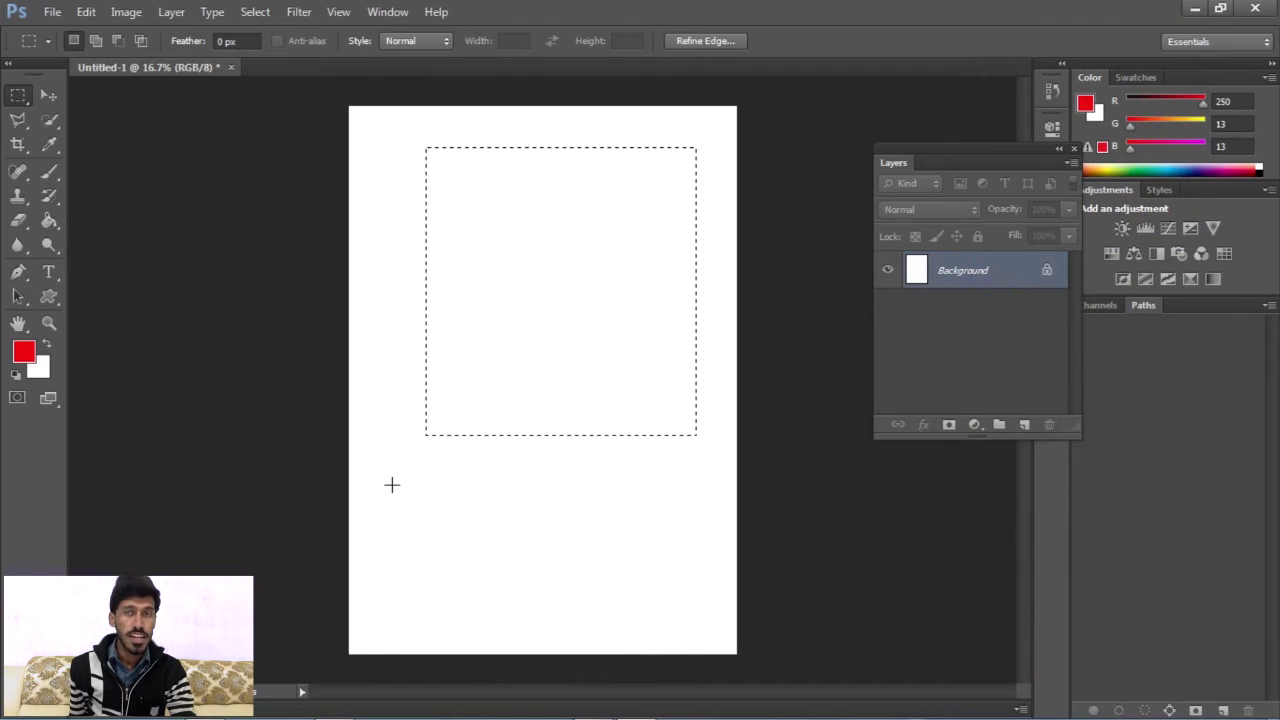
left_click_drag(389, 482, 686, 628)
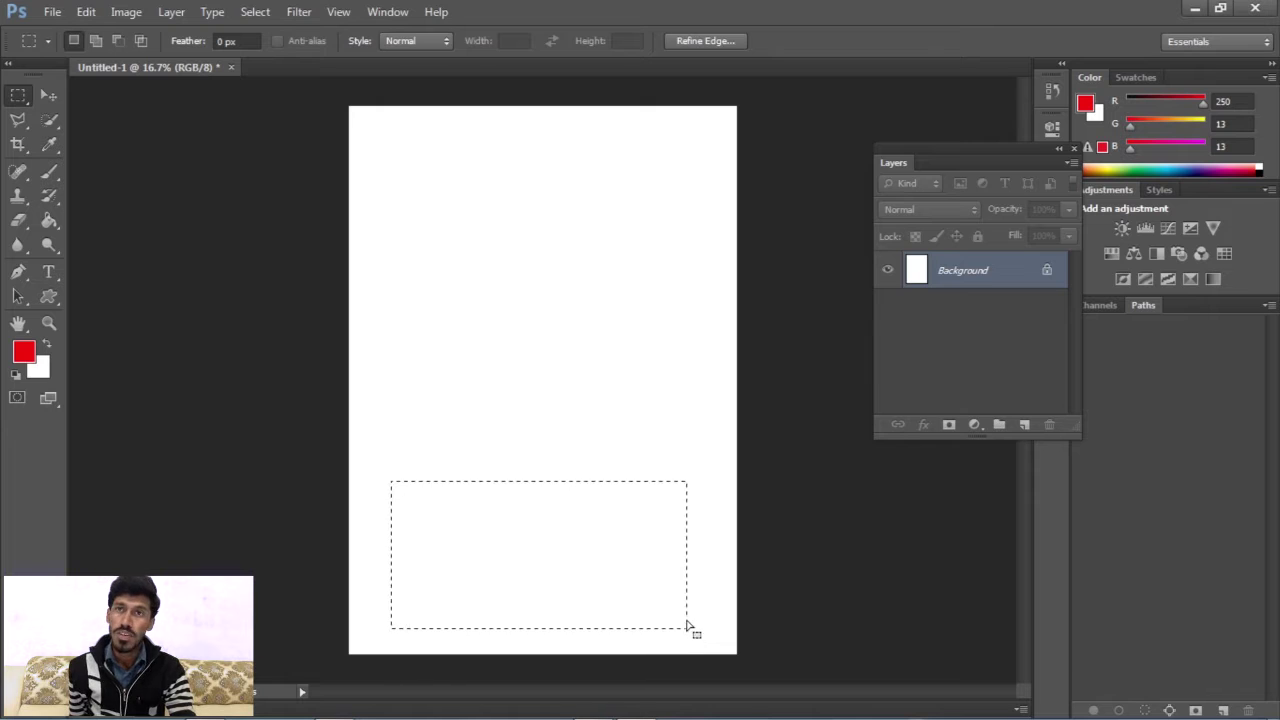
left_click_drag(451, 207, 646, 349)
left_click_drag(694, 392, 482, 593)
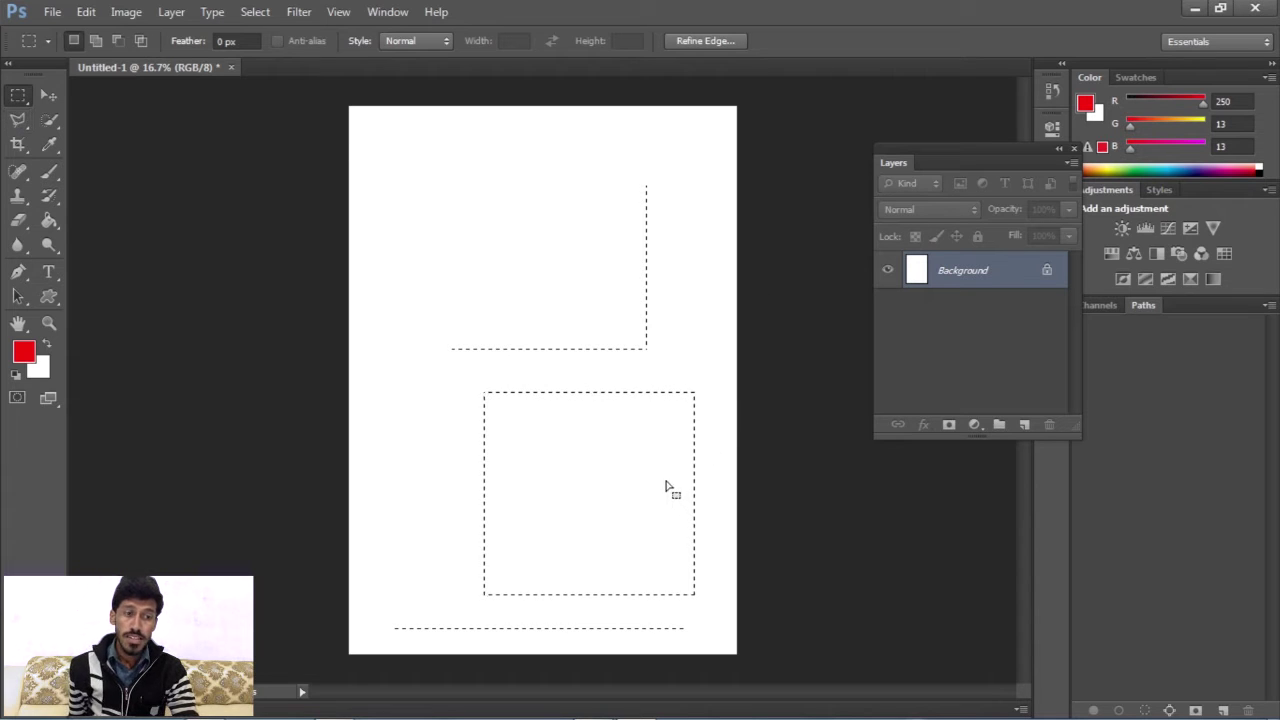
Draw and clear a few trial rectangular selections, switching to Add to selection mode.
left_click_drag(440, 149, 668, 383)
left_click_drag(557, 213, 746, 320)
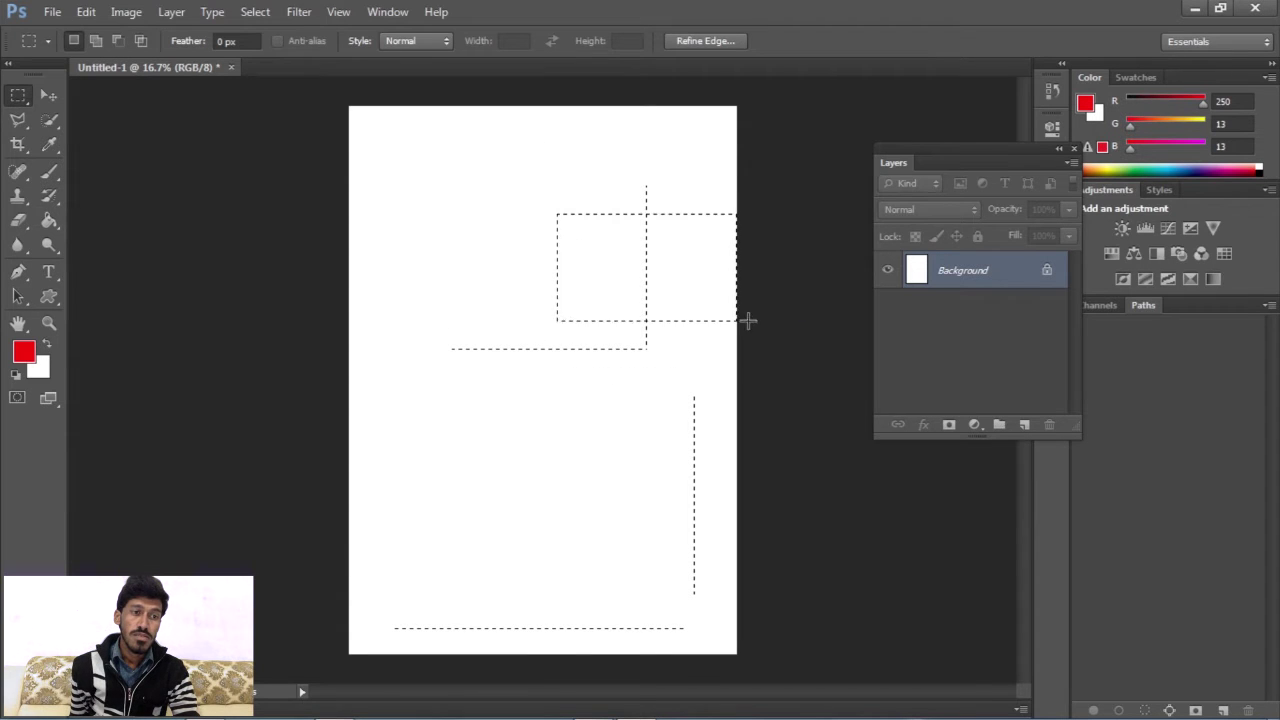
left_click(425, 379)
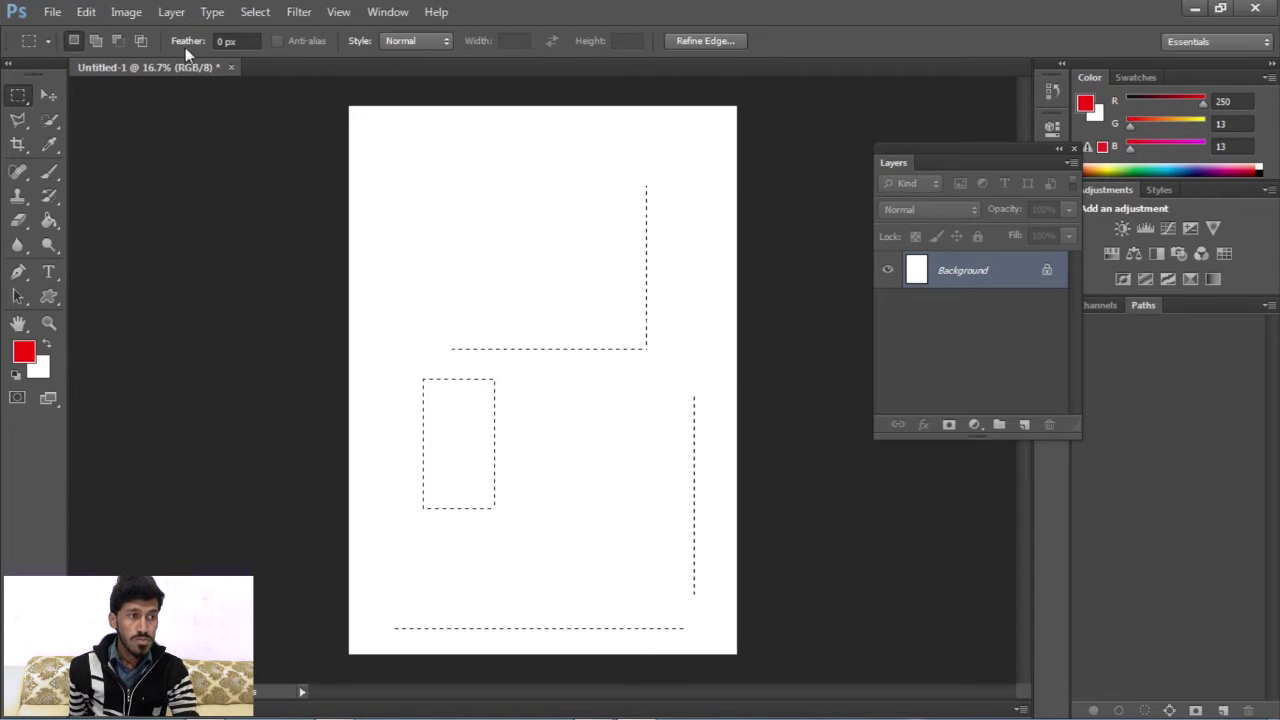
left_click(89, 41)
left_click_drag(436, 197, 551, 309)
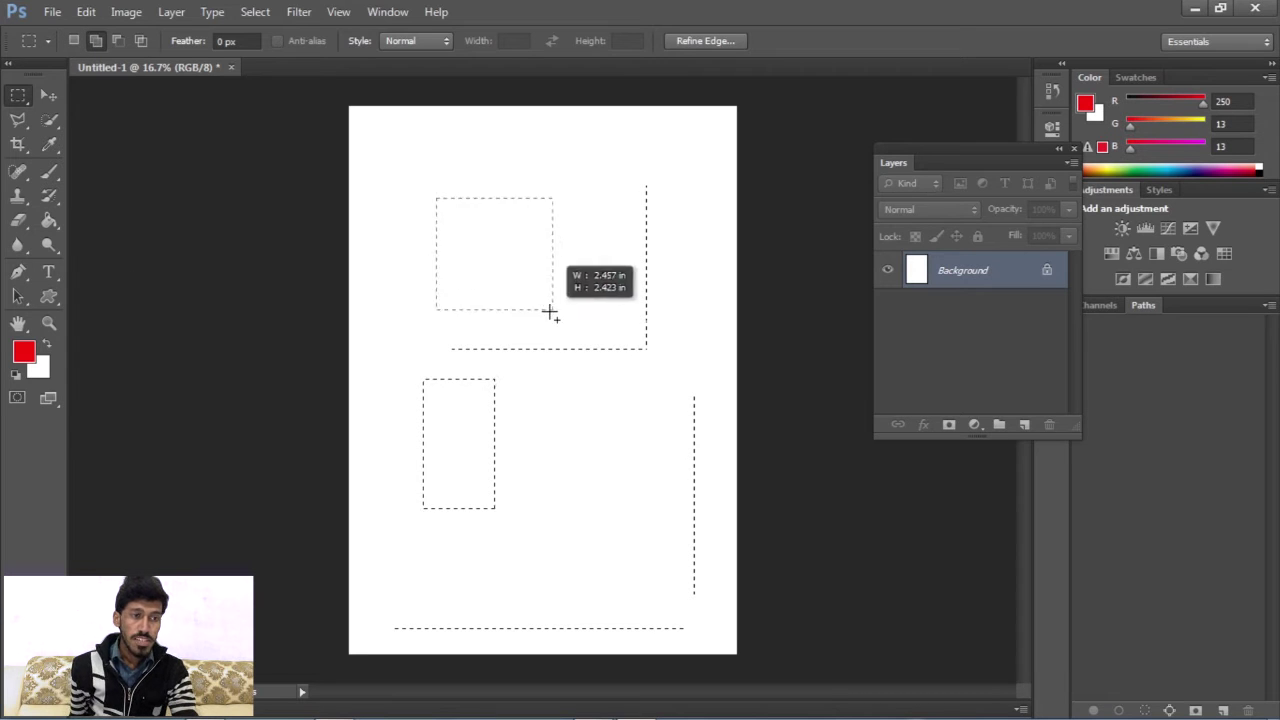
key("ctrl+d")
Add an upper-left square, a lower rectangle and two joining rectangles into one stepped selection.
left_click_drag(433, 177, 601, 330)
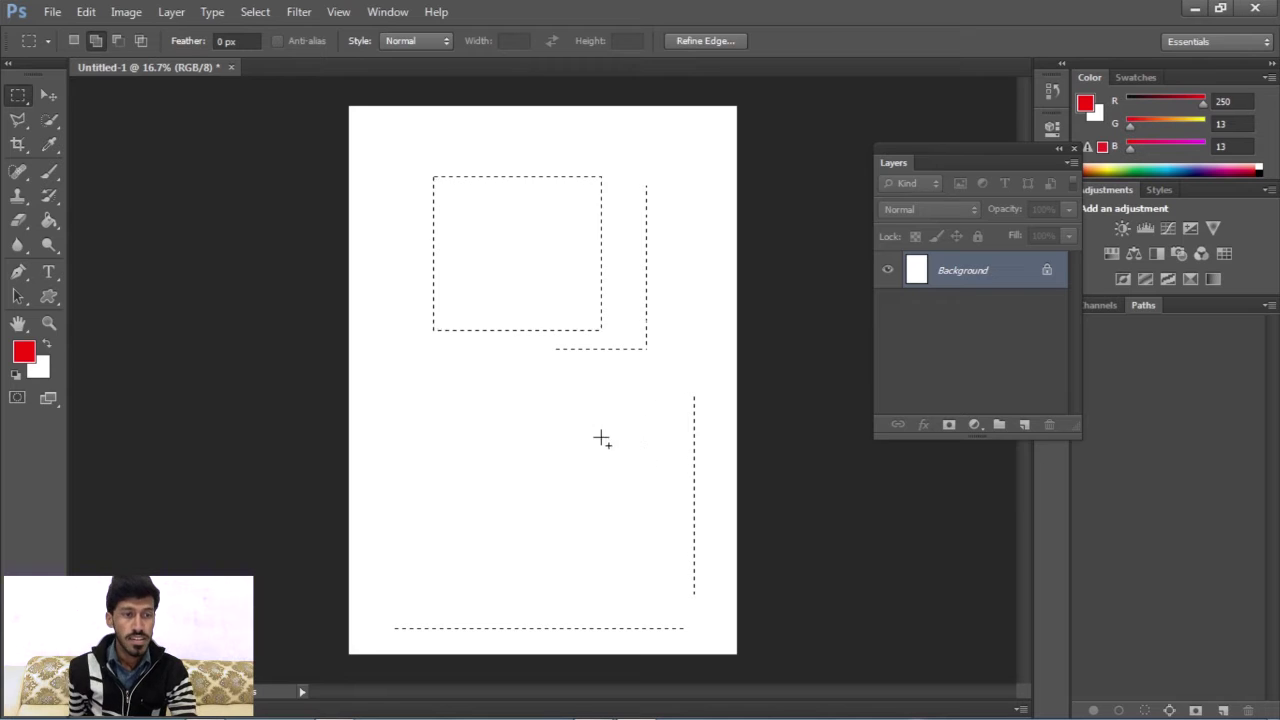
left_click_drag(601, 391, 472, 546)
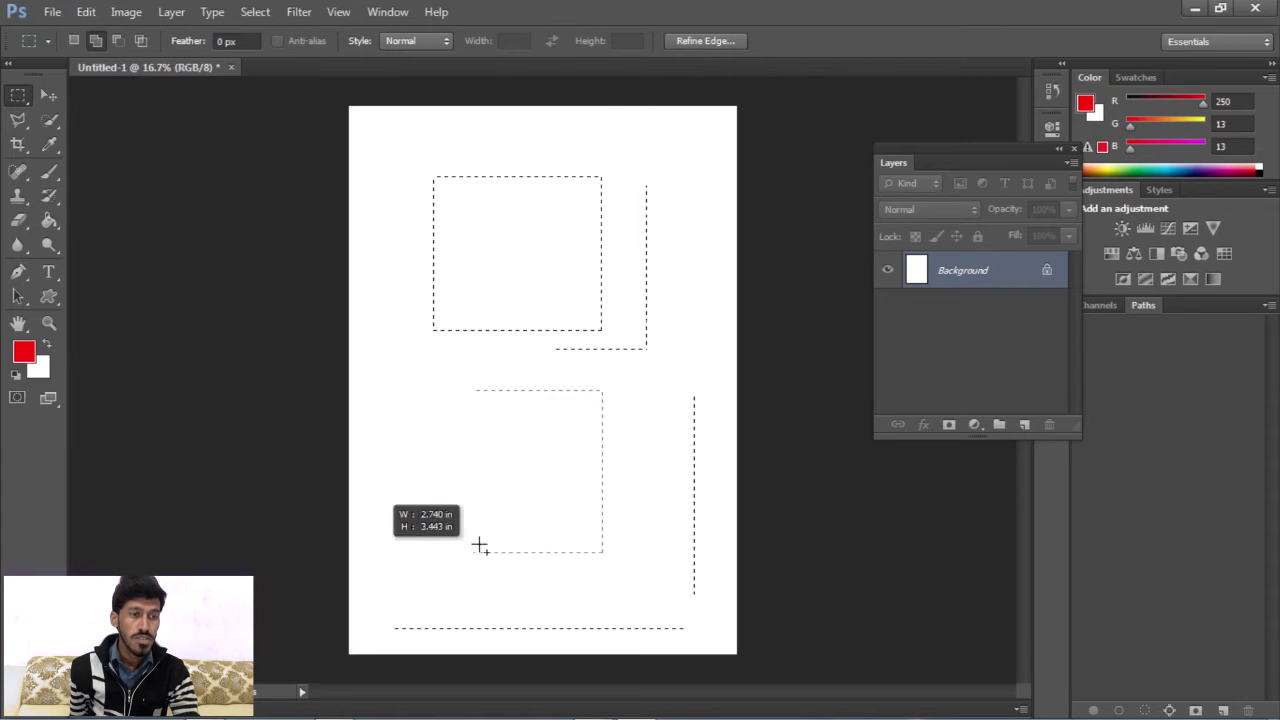
left_click(96, 42)
left_click_drag(383, 253, 553, 451)
mouse_move(704, 258)
left_mouse_down()
mouse_move(503, 416)
mouse_move(698, 640)
left_mouse_up()
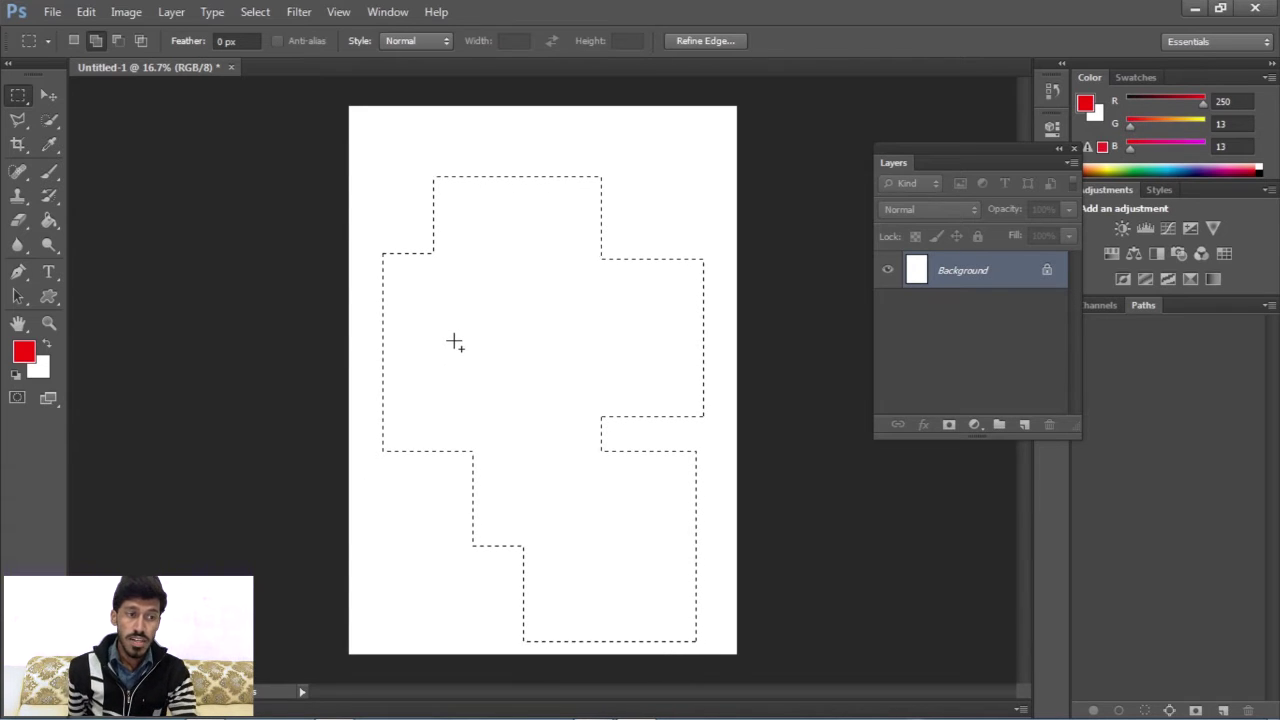
In Subtract mode, cut the left-middle area, a lower-left notch, a right block and a middle band away.
left_click(116, 42)
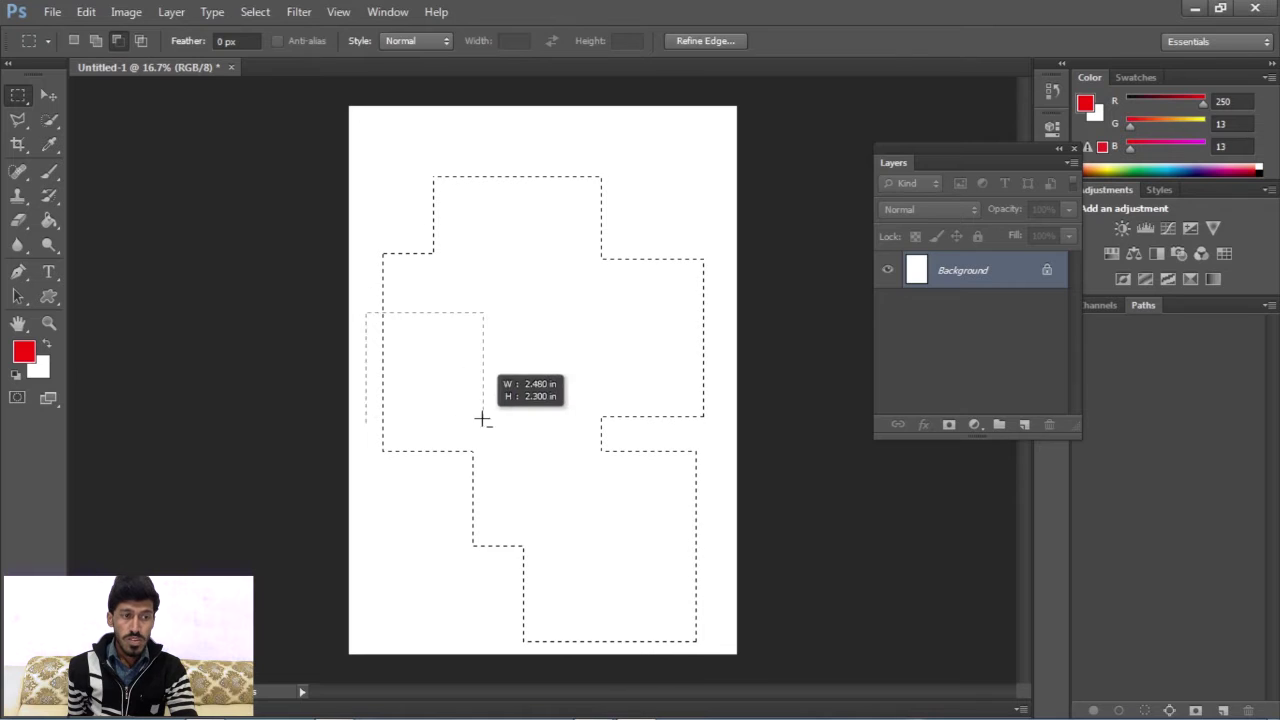
left_click_drag(367, 314, 493, 545)
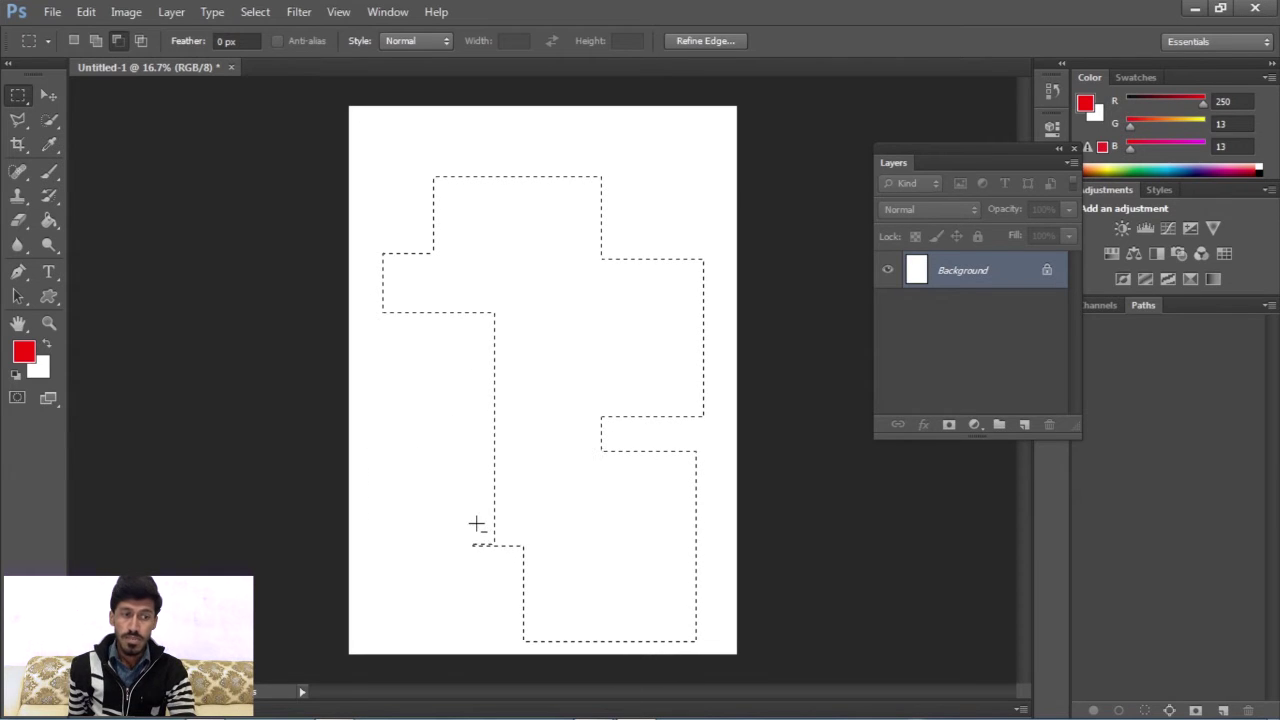
left_click_drag(451, 469, 511, 585)
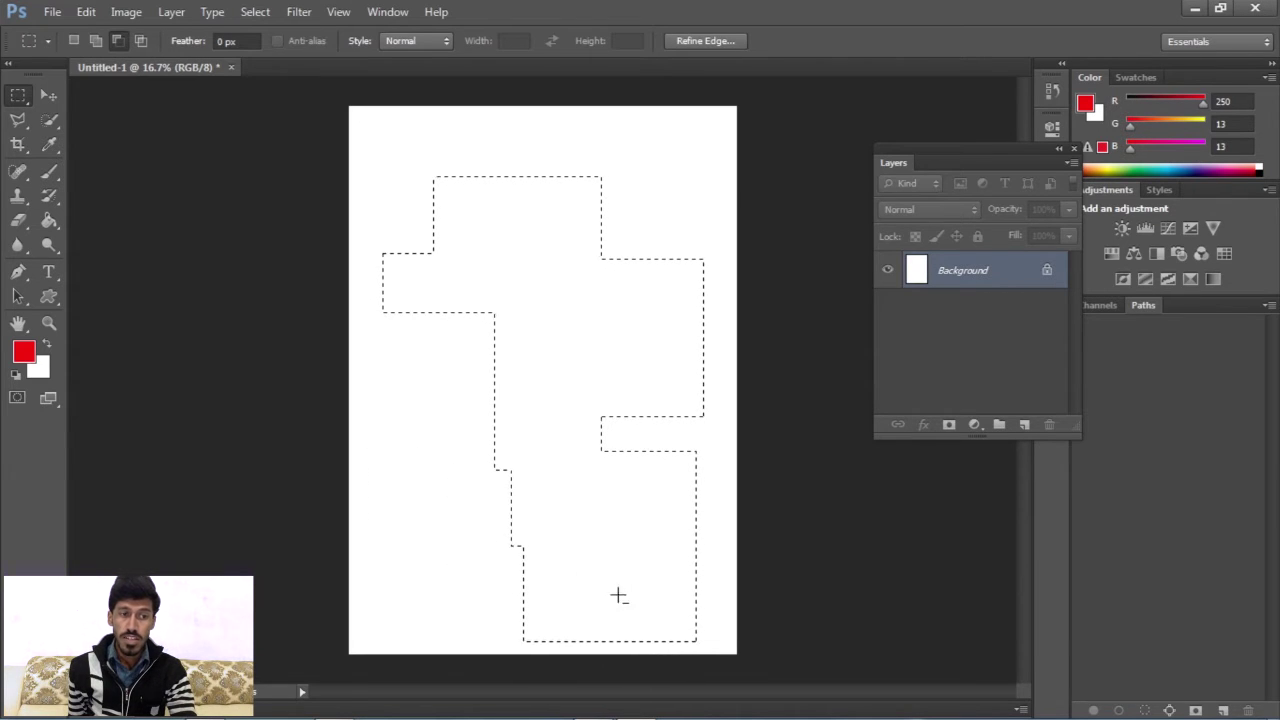
left_click_drag(703, 256, 638, 405)
mouse_move(357, 303)
left_mouse_down()
mouse_move(637, 406)
mouse_move(564, 538)
left_mouse_up()
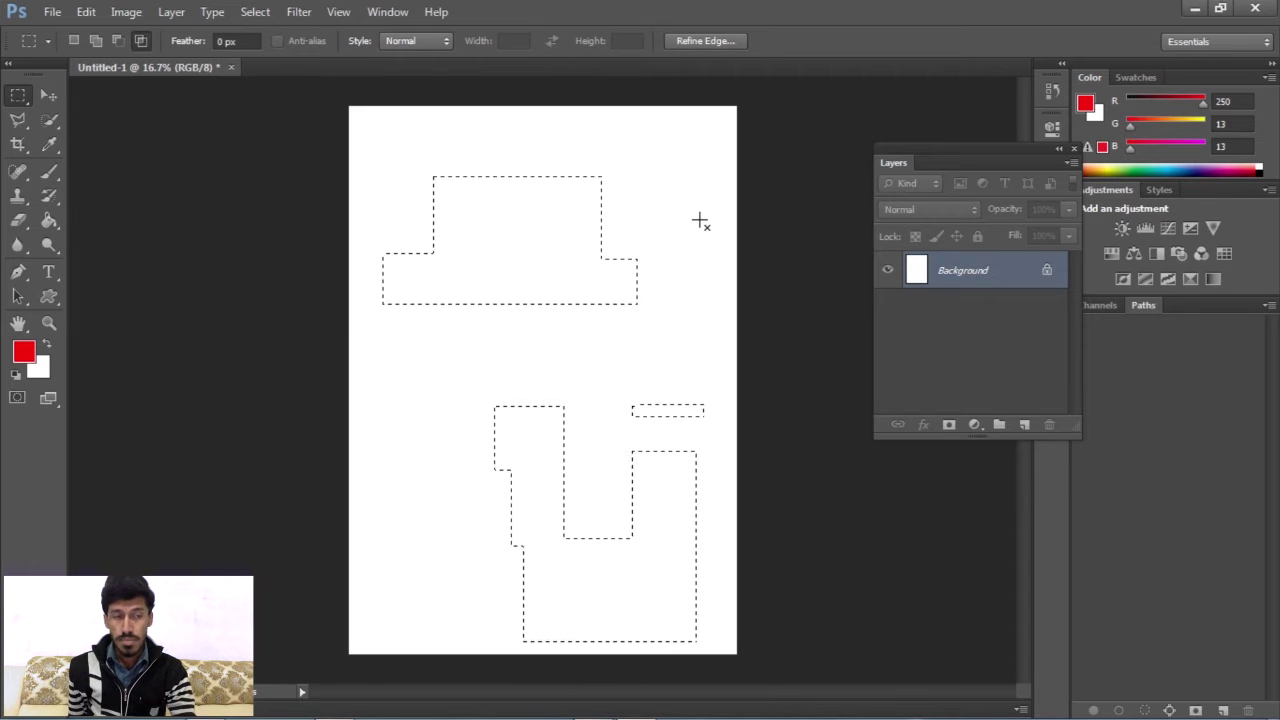
Intersect two rectangles with the selection to narrow it to a small strip, then deselect.
mouse_move(729, 145)
left_mouse_down()
mouse_move(565, 267)
mouse_move(429, 408)
mouse_move(451, 398)
left_mouse_up()
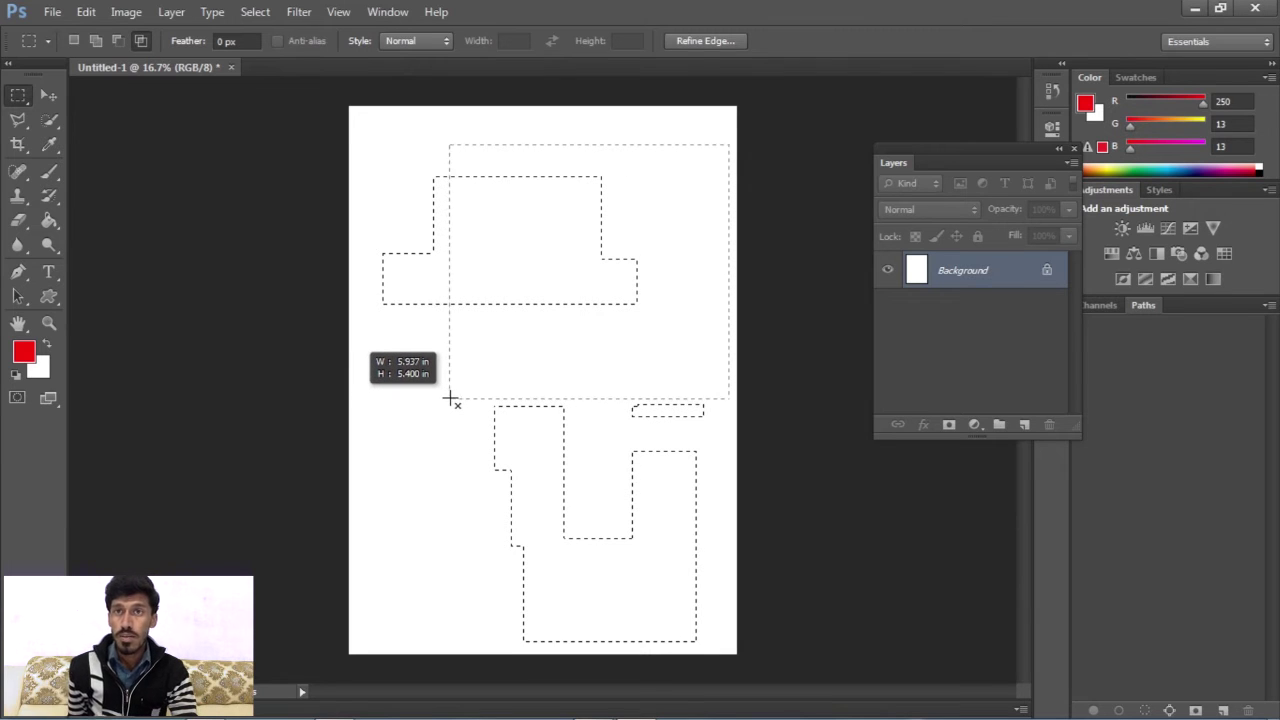
left_click_drag(451, 398, 451, 395)
left_click_drag(428, 226, 563, 347)
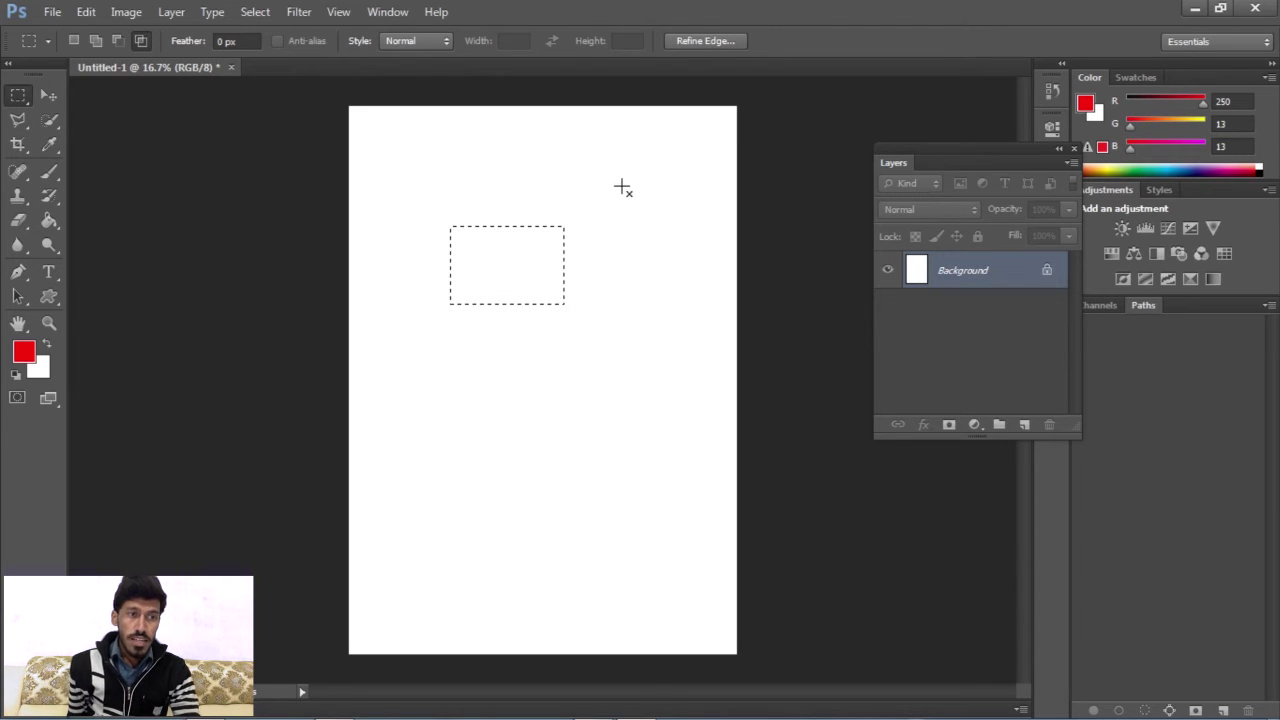
left_click_drag(618, 197, 514, 380)
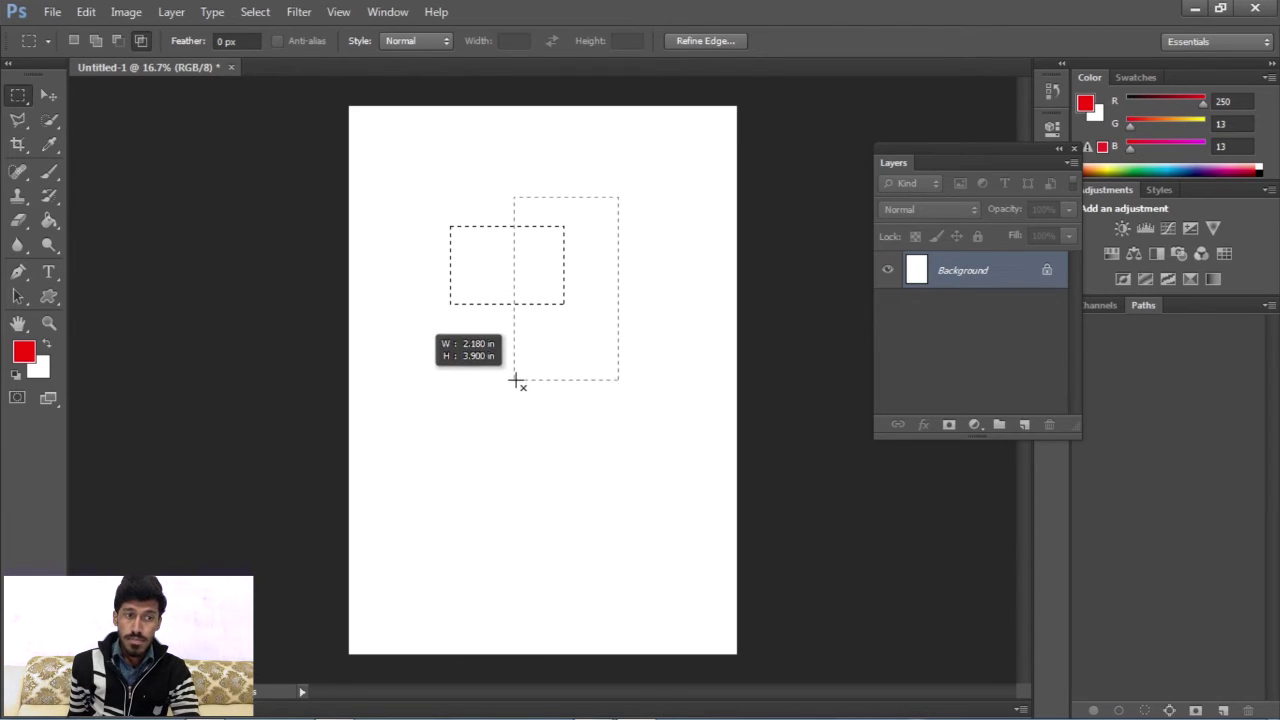
left_click_drag(514, 380, 514, 374)
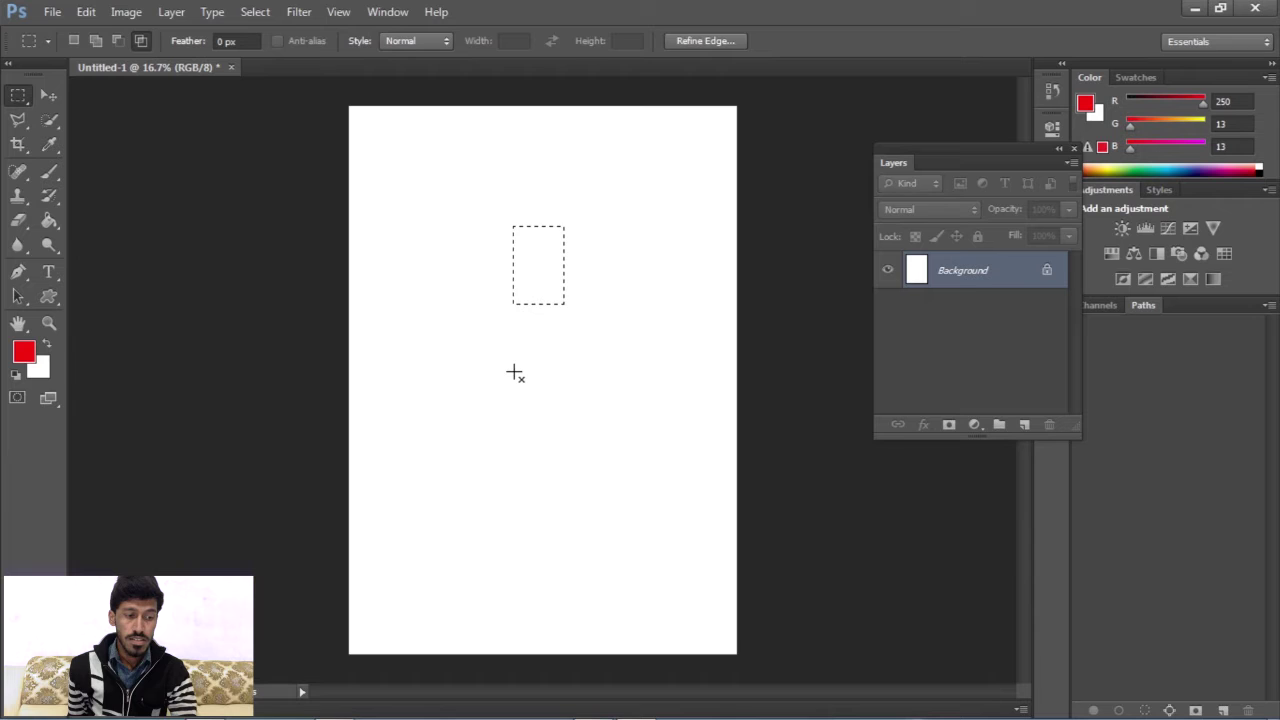
left_click(514, 366)
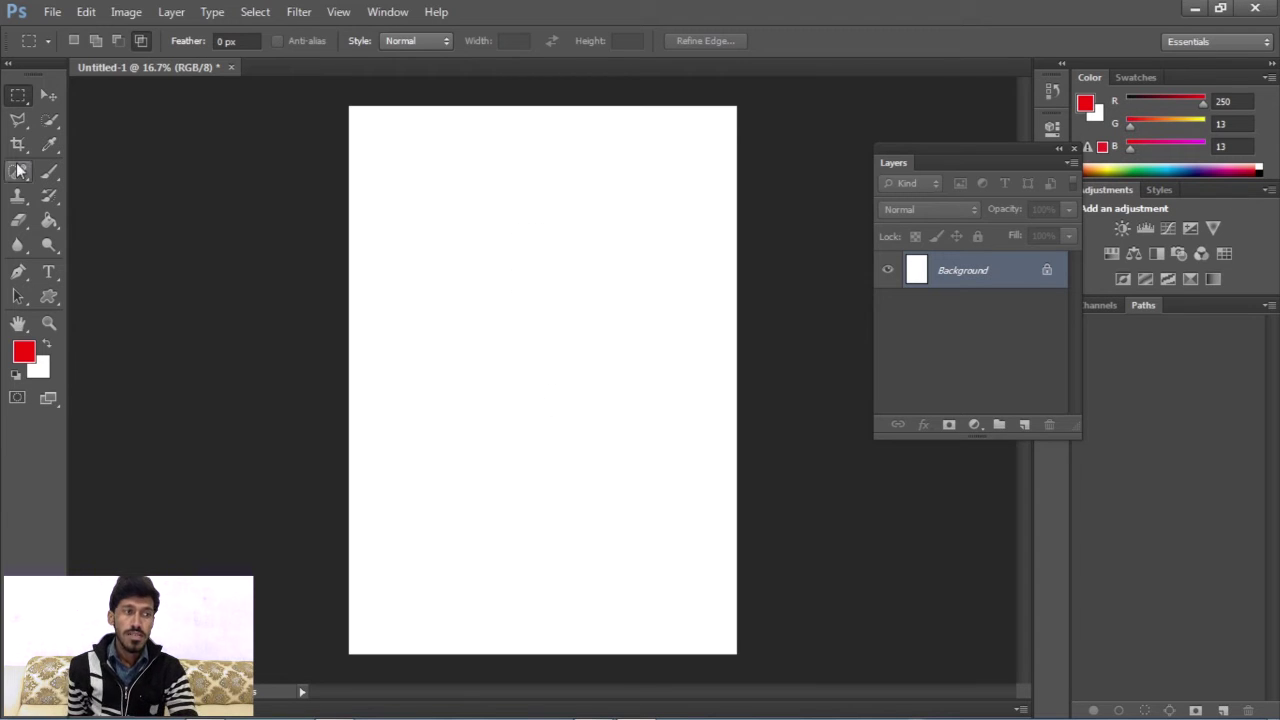
Marquee a large central rectangle, reset to New selection mode, and pick the Brush Tool.
left_click_drag(407, 211, 693, 516)
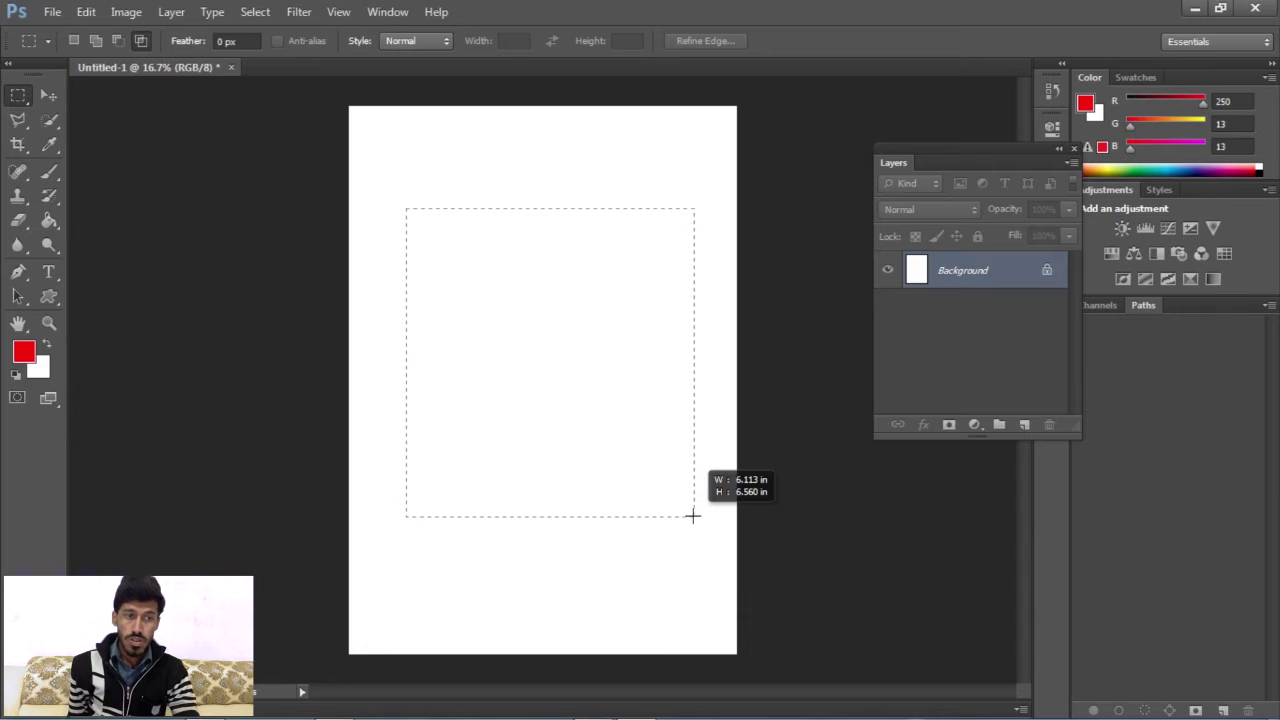
left_click_drag(693, 516, 693, 516)
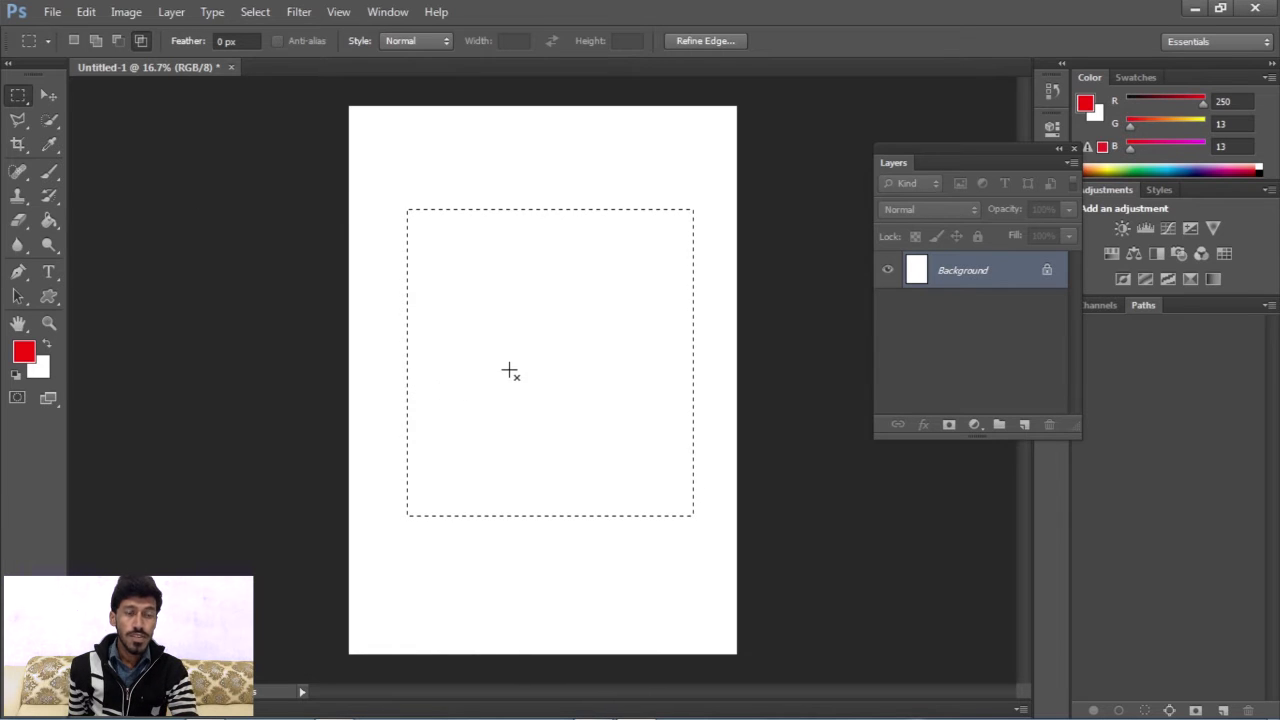
left_click(74, 41)
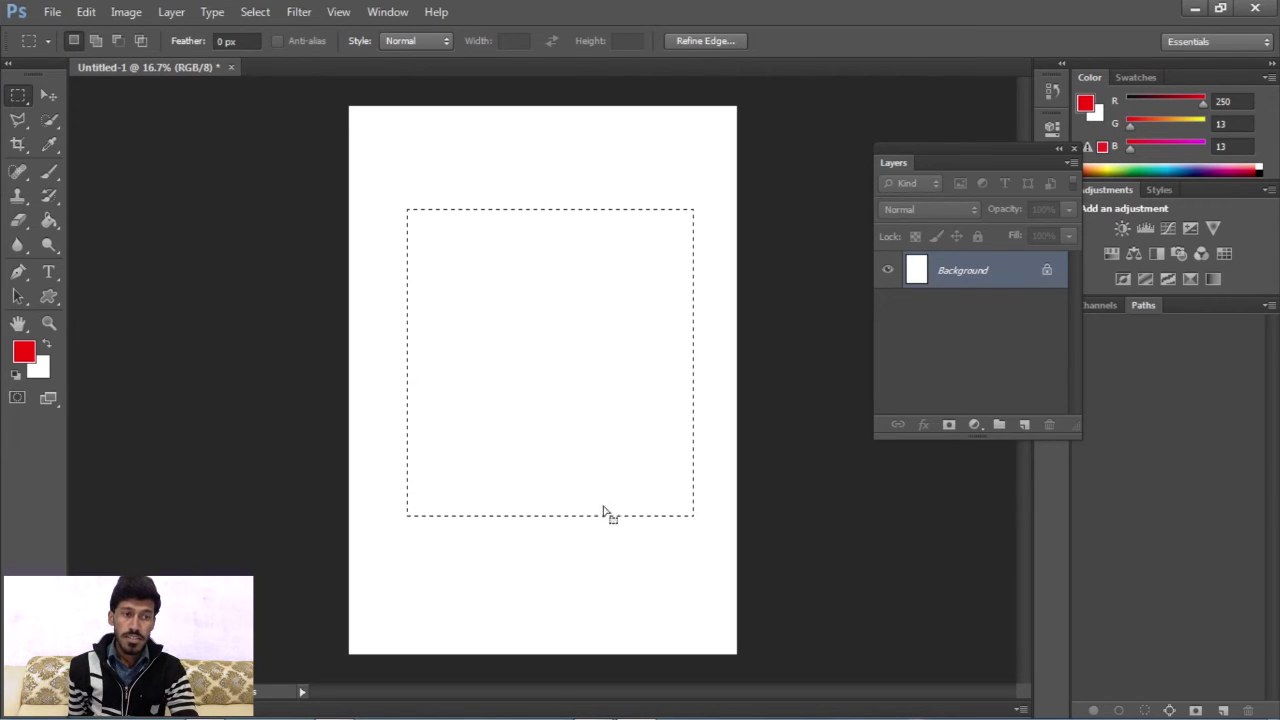
left_click(49, 173)
Scribble red strokes across the rectangular selection, letting its edges clip them sharply.
left_click_drag(460, 171, 593, 172)
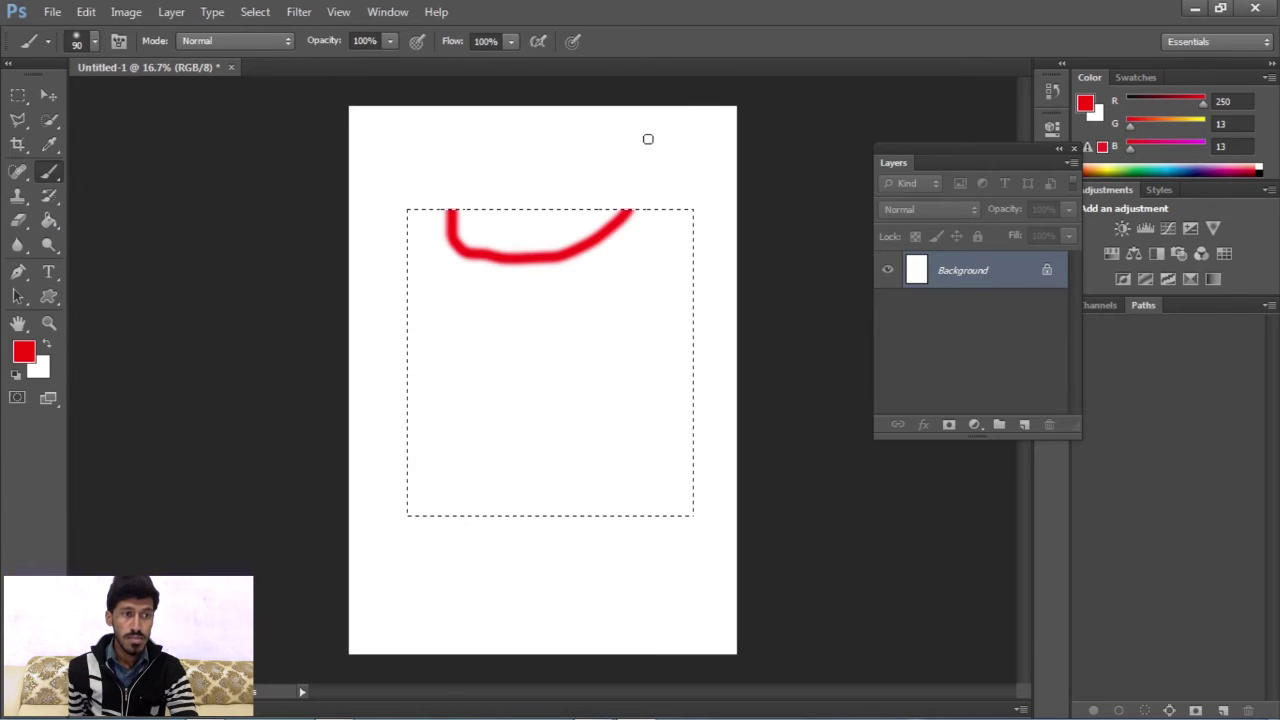
left_click_drag(538, 207, 524, 499)
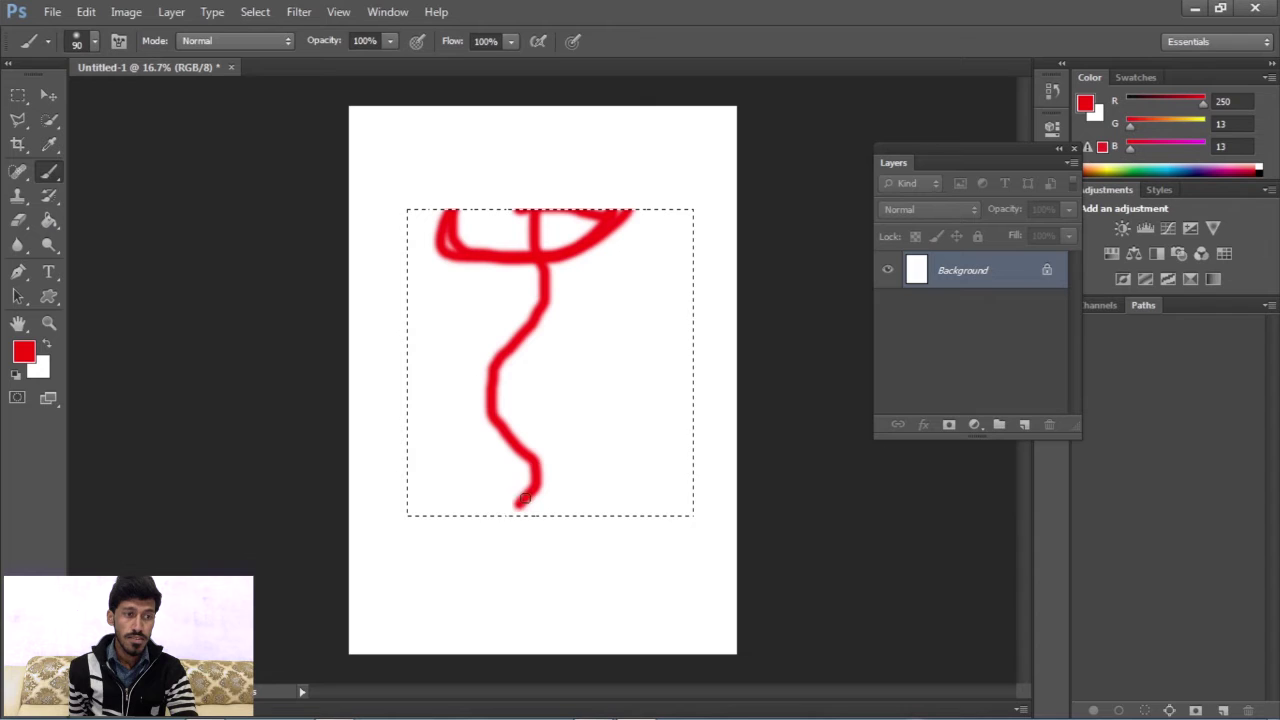
mouse_move(668, 512)
left_mouse_down()
mouse_move(625, 400)
mouse_move(505, 305)
mouse_move(393, 414)
mouse_move(600, 240)
mouse_move(560, 505)
mouse_move(420, 400)
mouse_move(621, 441)
mouse_move(530, 290)
mouse_move(570, 390)
mouse_move(668, 330)
mouse_move(567, 354)
left_mouse_up()
left_click_drag(494, 290, 434, 273)
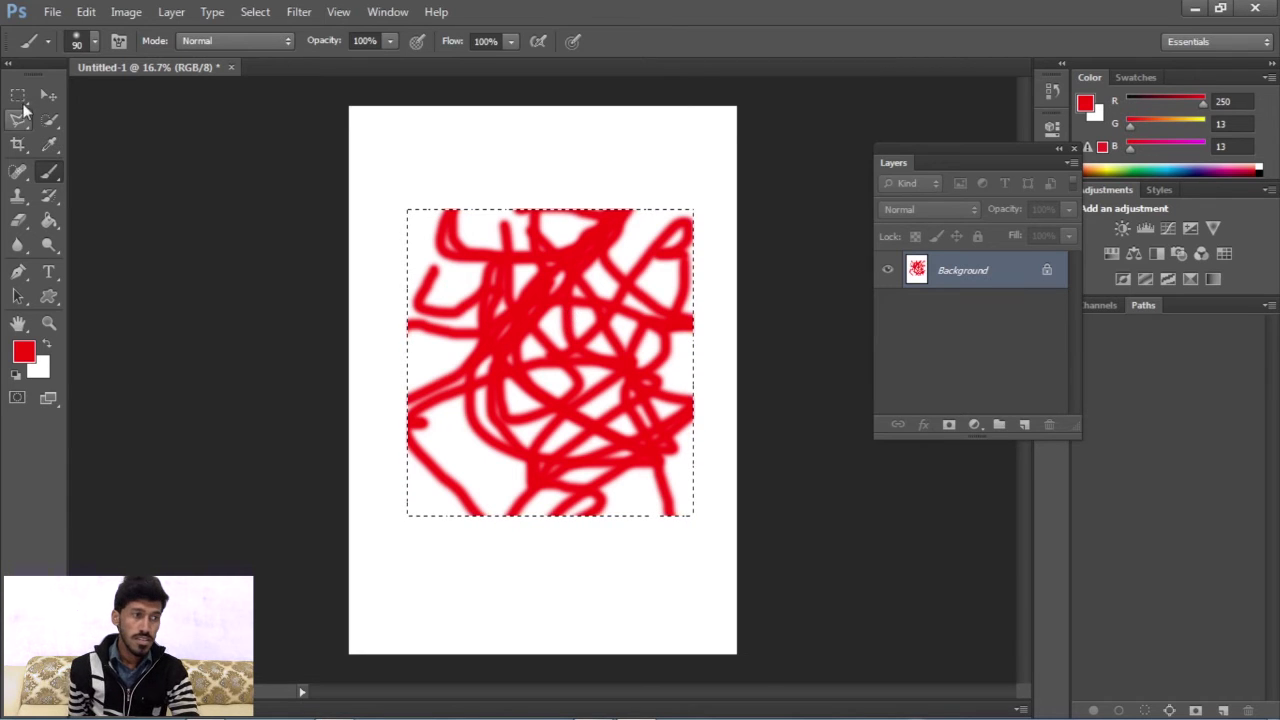
left_click(18, 96)
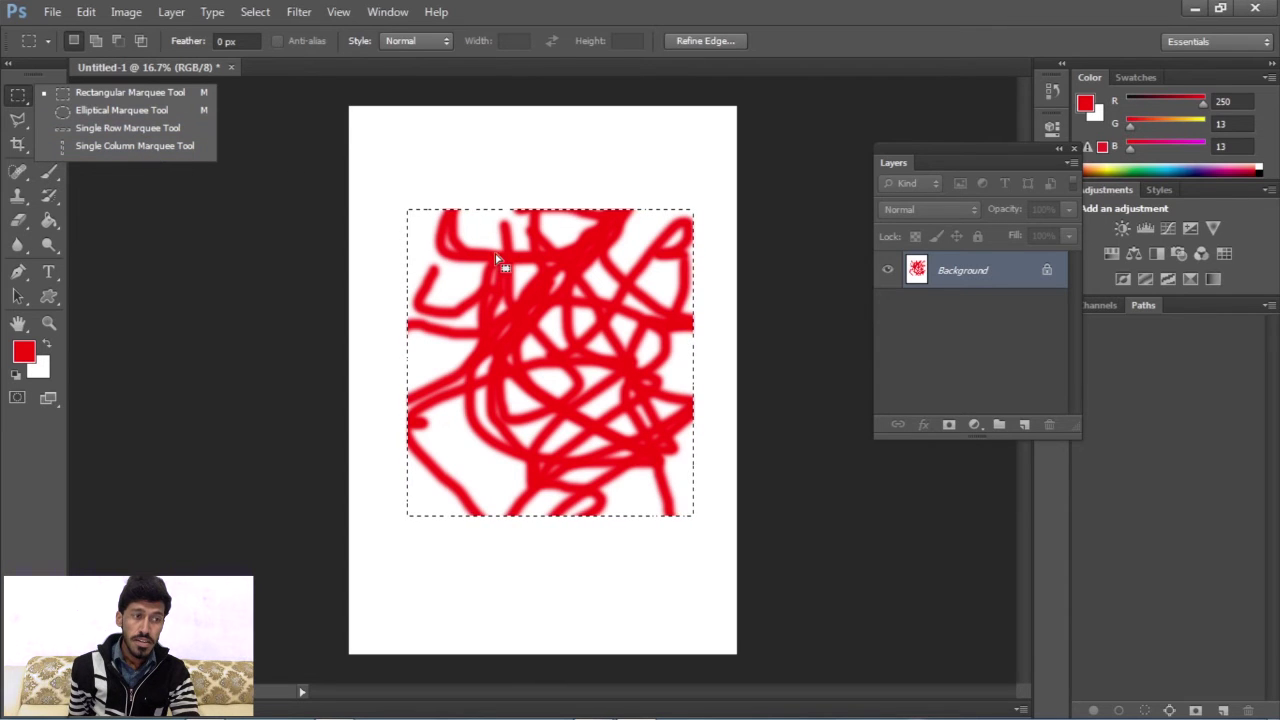
Deselect and undo the red scribbles with Ctrl+Alt+Z back to a blank white canvas.
left_click(461, 188)
key("ctrl+alt+z")
key("ctrl+alt+z")
key("ctrl+alt+z")
key("ctrl+alt+z")
key("ctrl+alt+z")
key("ctrl+alt+z")
key("ctrl+alt+z")
key("ctrl+alt+z")
key("ctrl+alt+z")
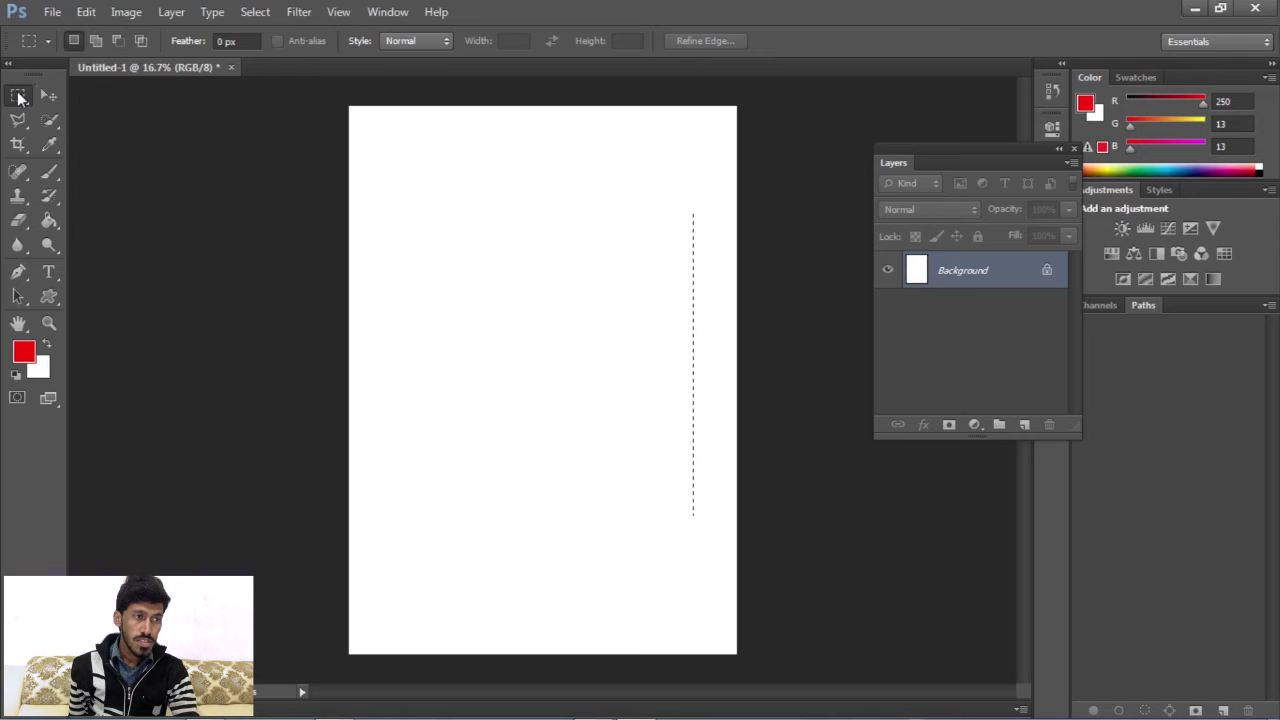
right_click(19, 97)
Draw a circular elliptical selection mid-canvas, then redraw it as a tall ellipse.
left_click(97, 111)
mouse_move(428, 211)
left_mouse_down()
mouse_move(640, 498)
mouse_move(707, 541)
left_mouse_up()
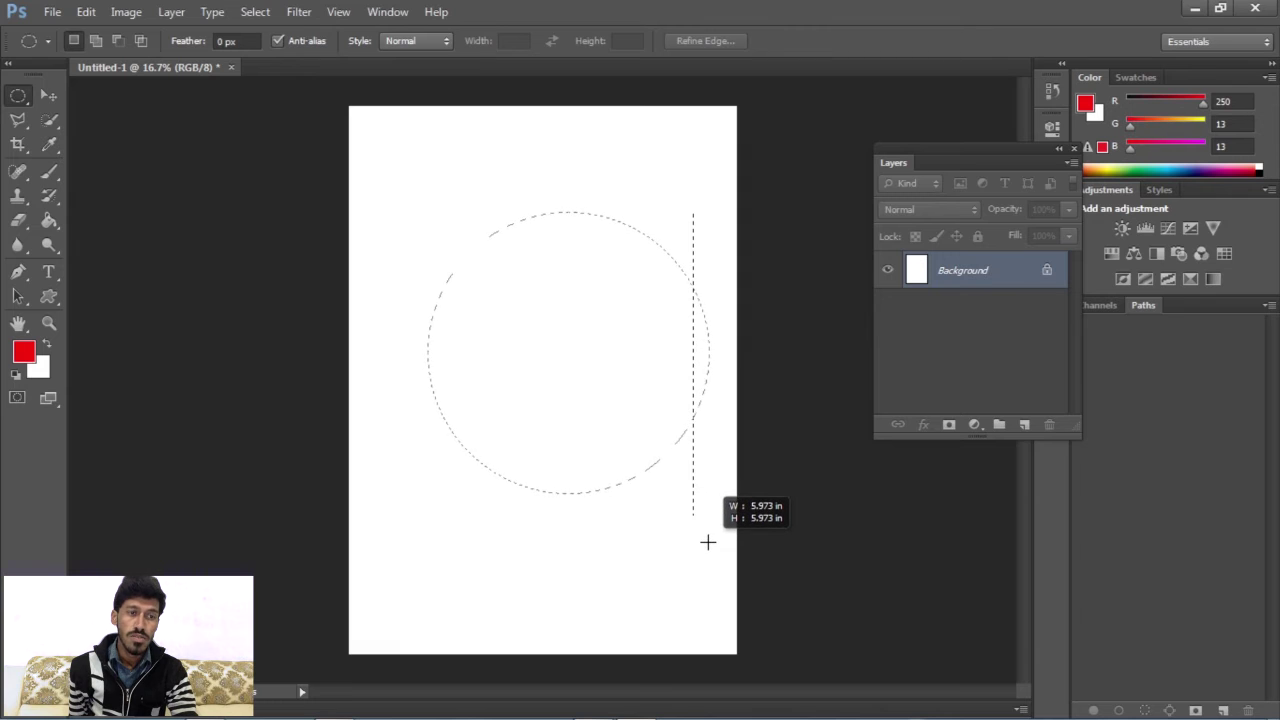
left_click_drag(707, 541, 707, 540)
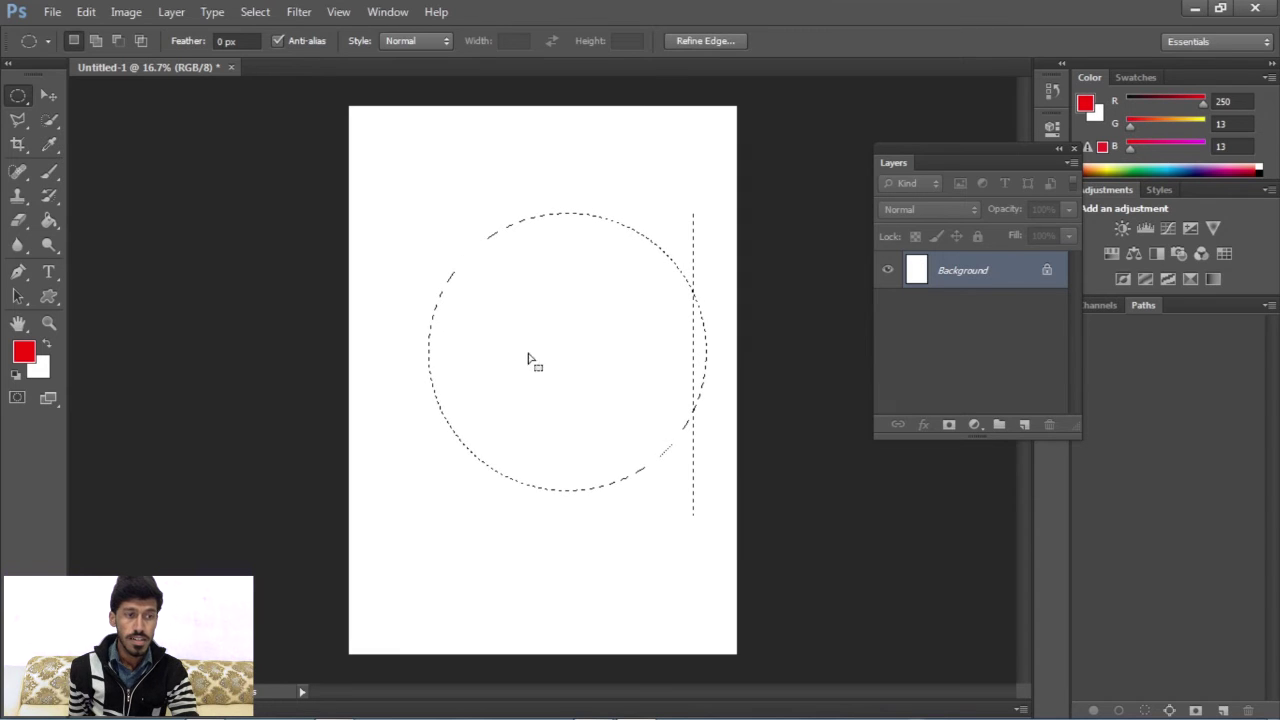
mouse_move(406, 150)
left_mouse_down()
mouse_move(517, 354)
mouse_move(639, 528)
left_mouse_up()
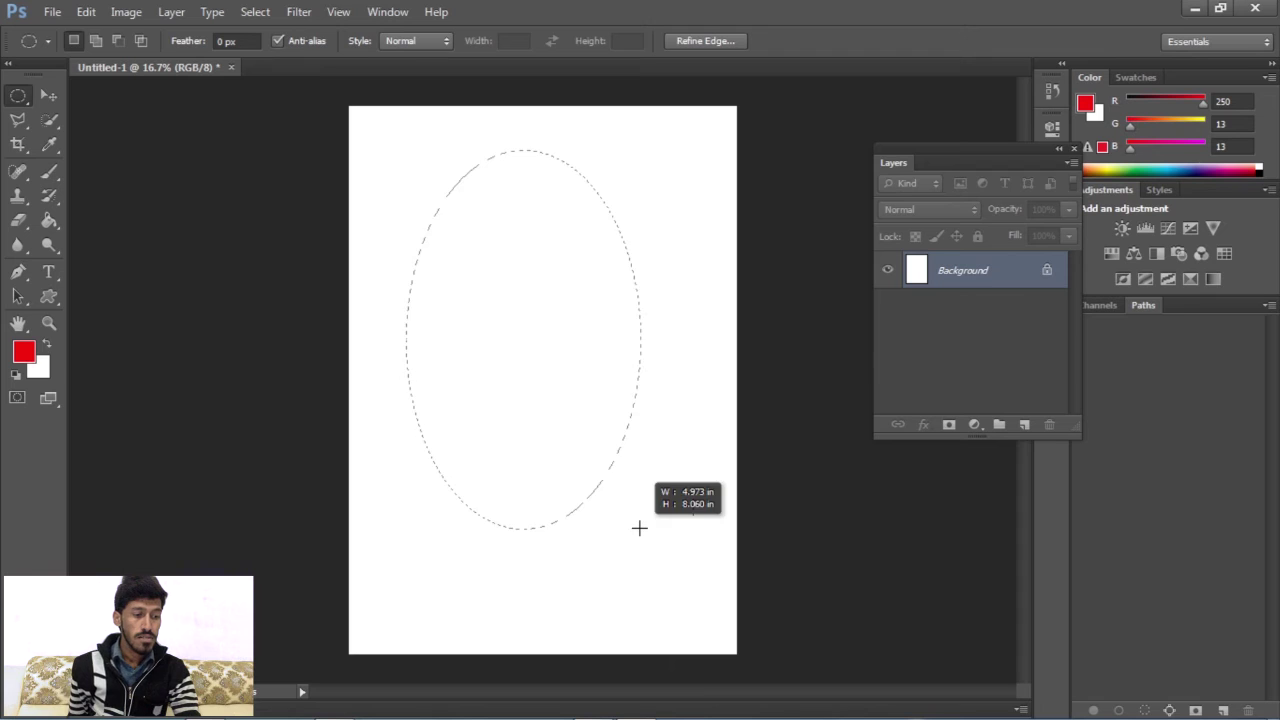
left_click_drag(639, 528, 639, 528)
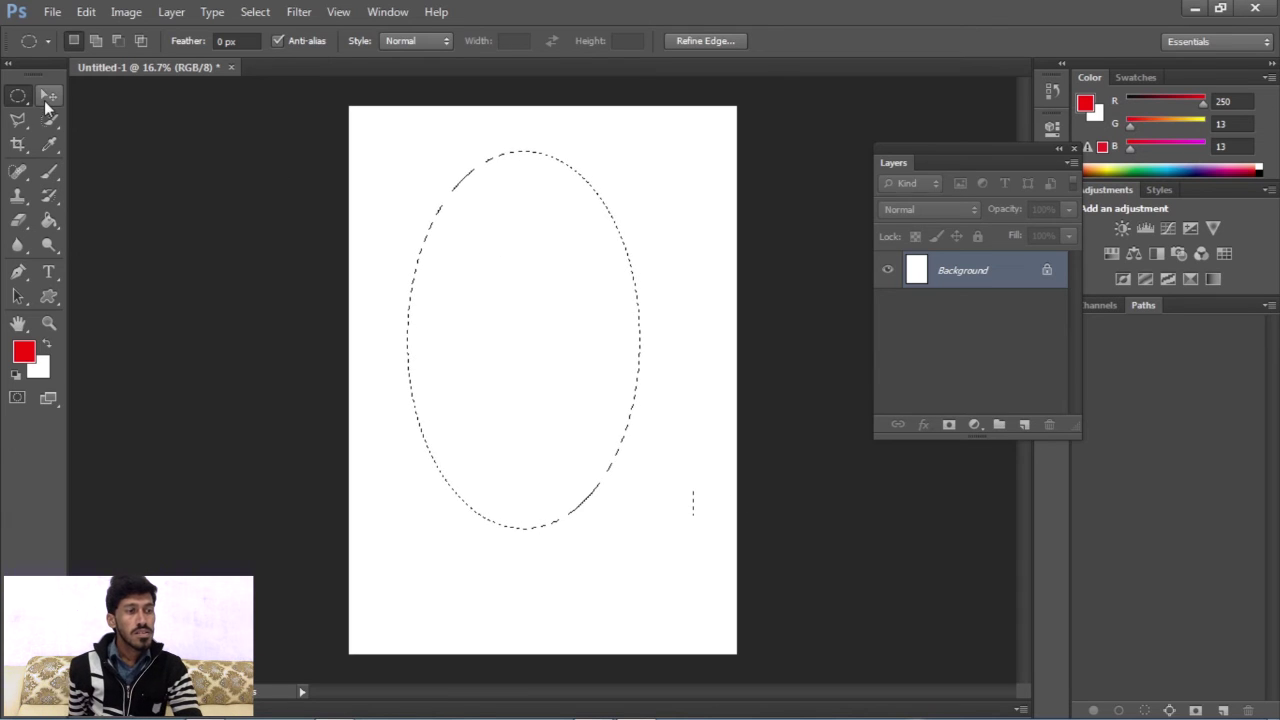
Switch to the Single Row Marquee Tool and select a one-pixel row across the canvas.
right_click(20, 98)
left_click(91, 130)
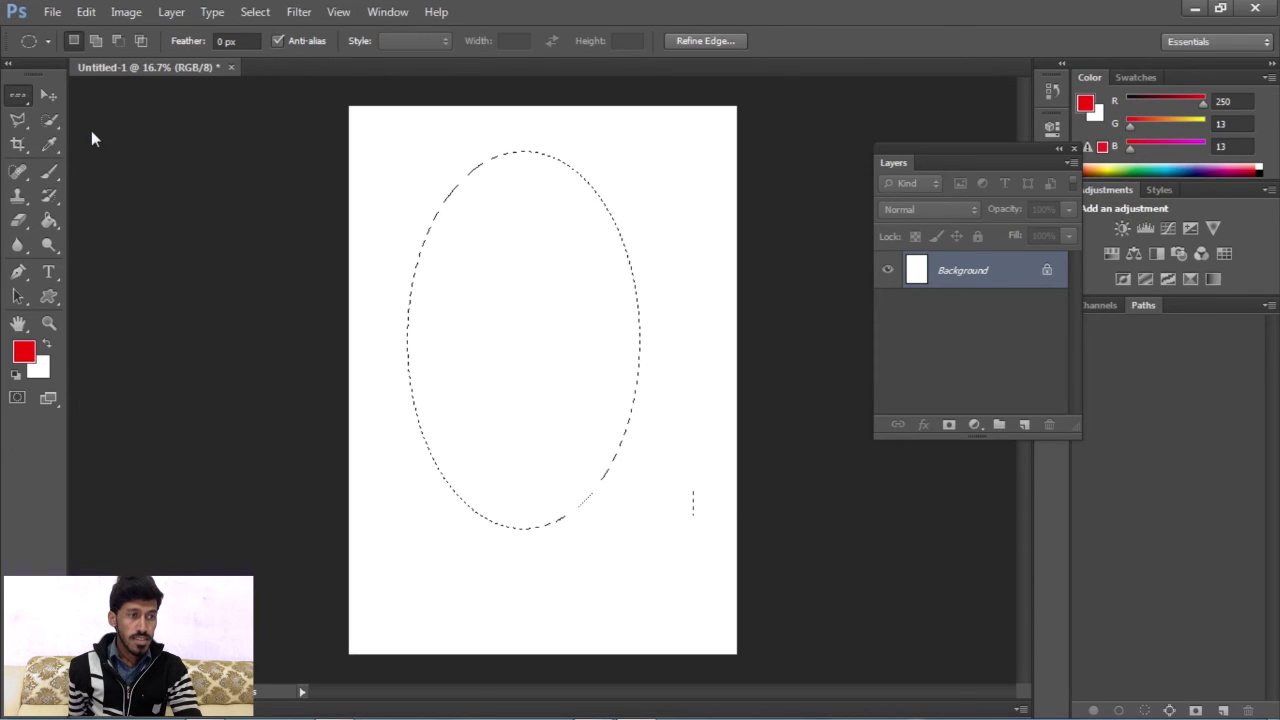
left_click_drag(617, 160, 669, 231)
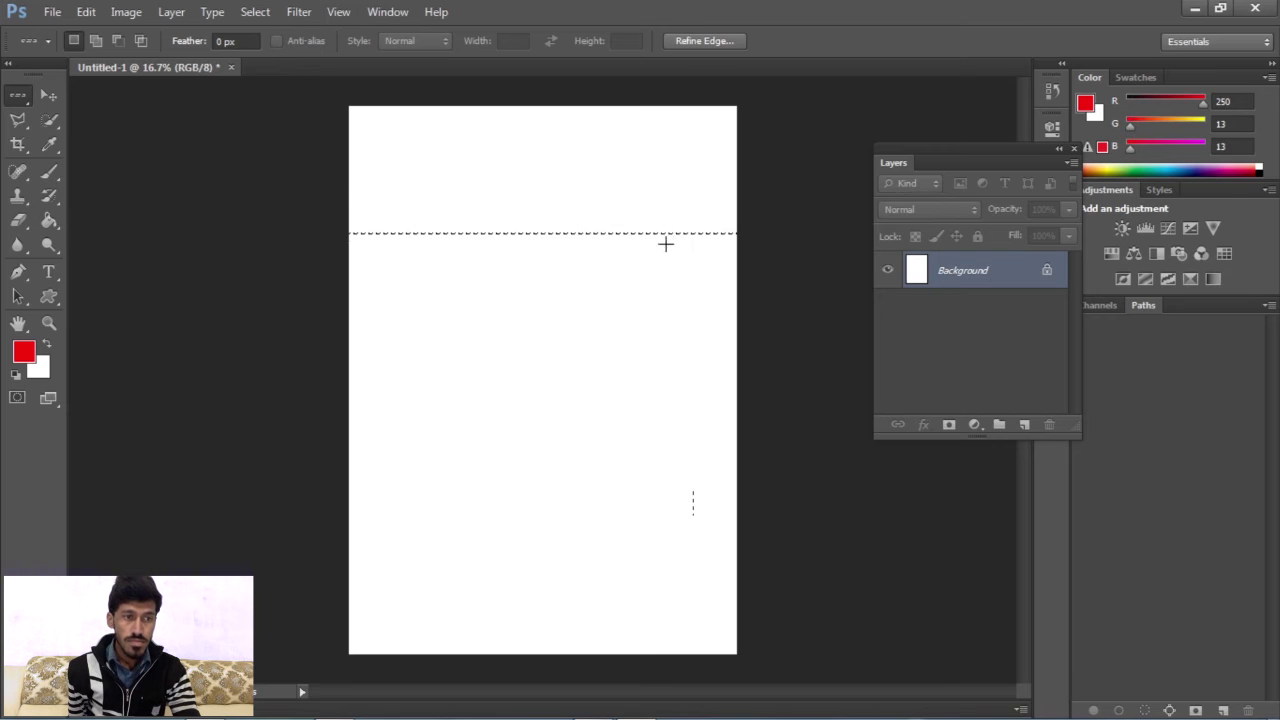
Select a pixel row lower down, then a single-pixel column, and deselect.
left_click(534, 338)
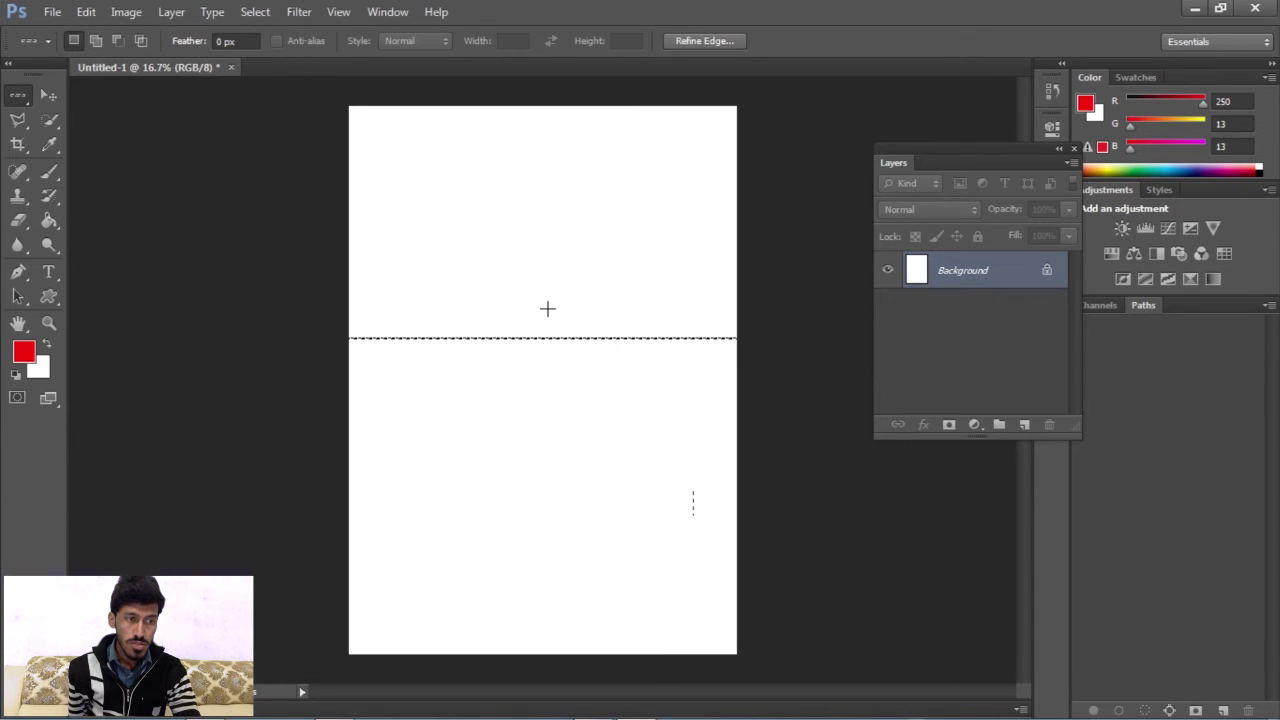
right_click(18, 98)
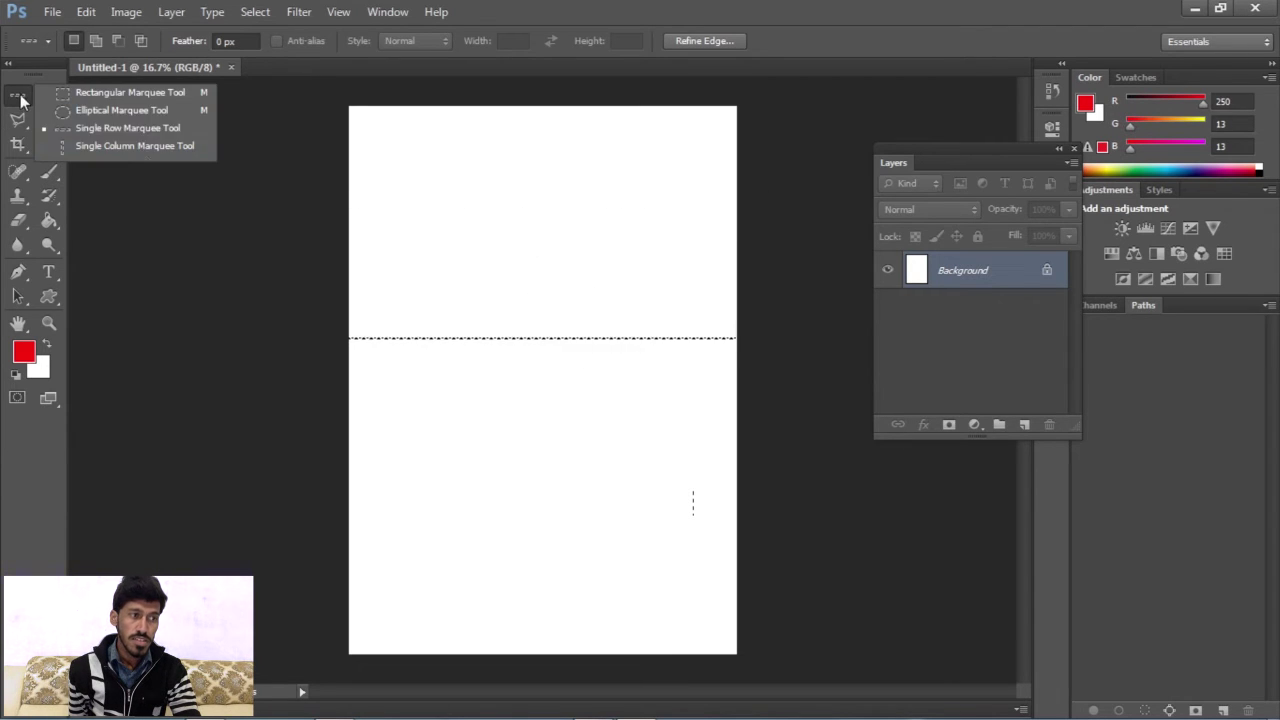
left_click(146, 146)
left_click(565, 400)
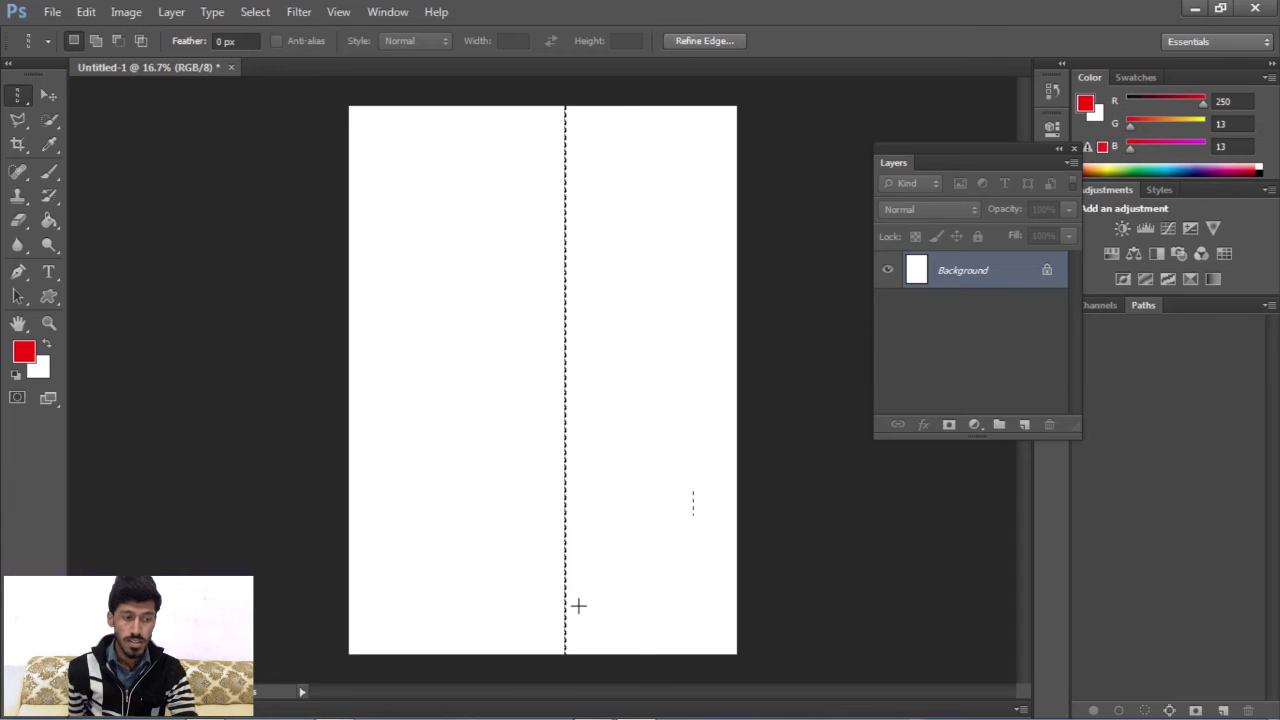
key("ctrl+d")
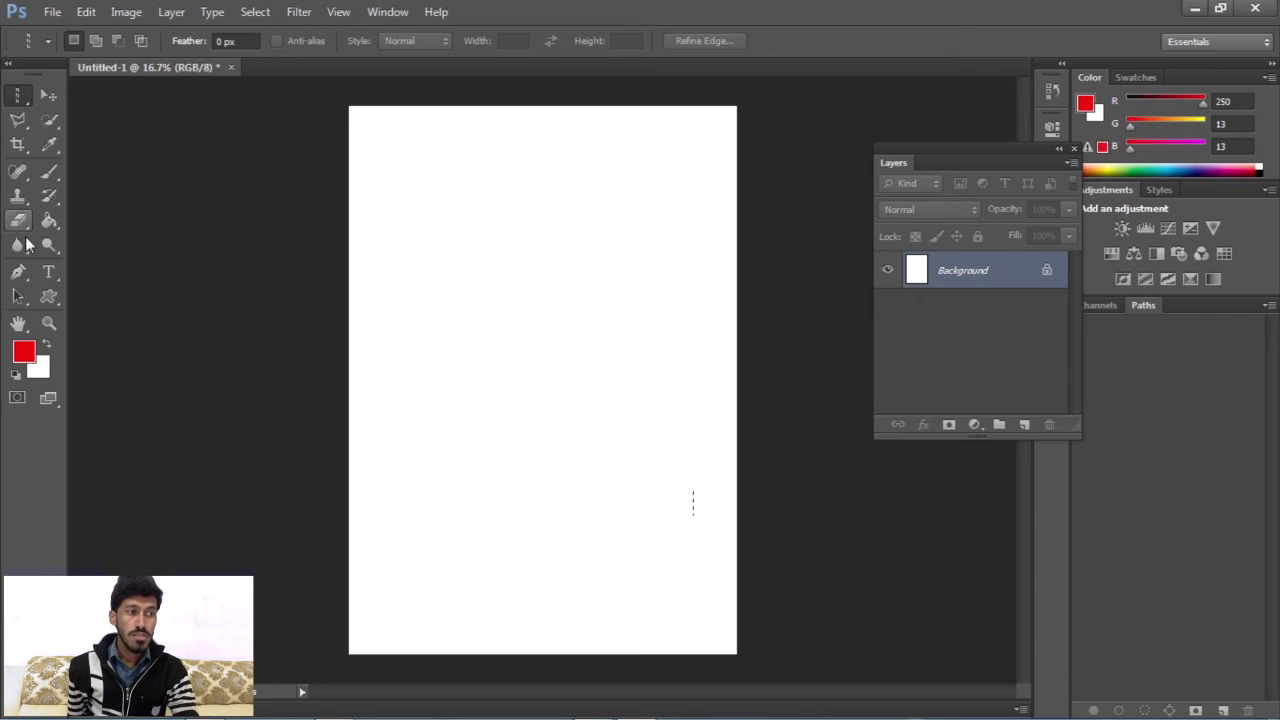
Draw several trial selections with the Rectangular Marquee Tool.
left_click(97, 40)
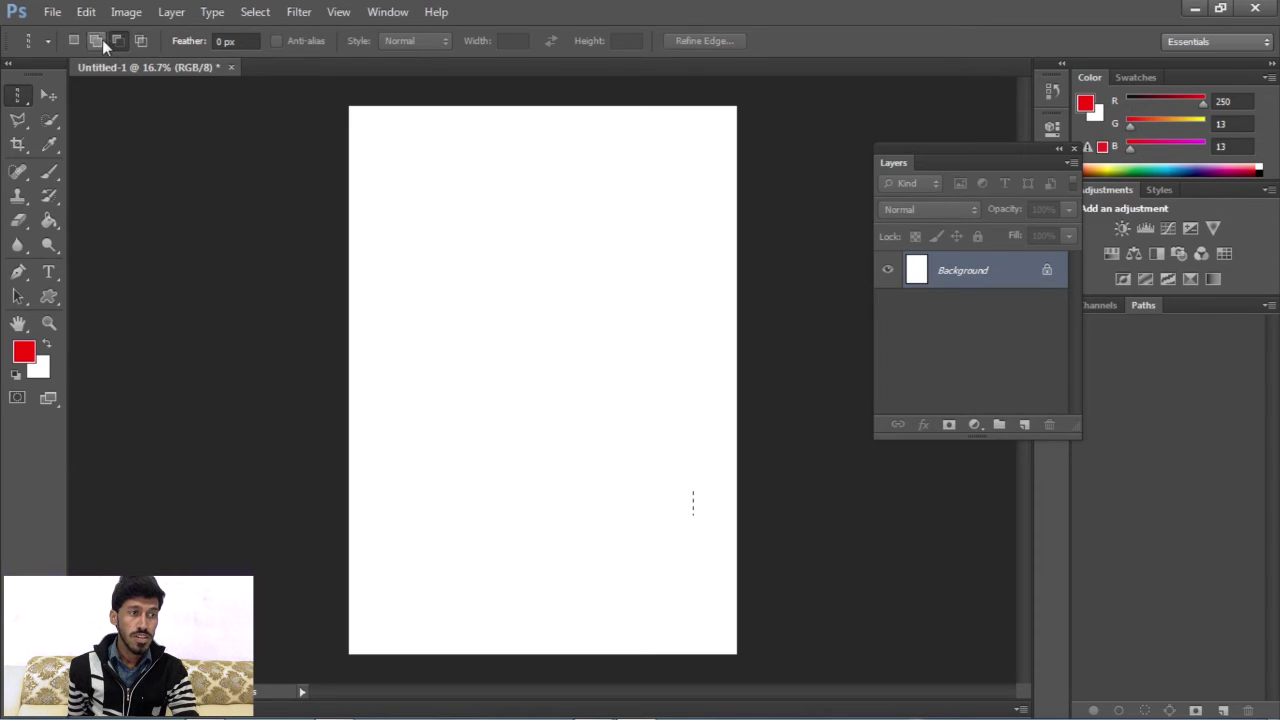
right_click(15, 97)
left_click(57, 94)
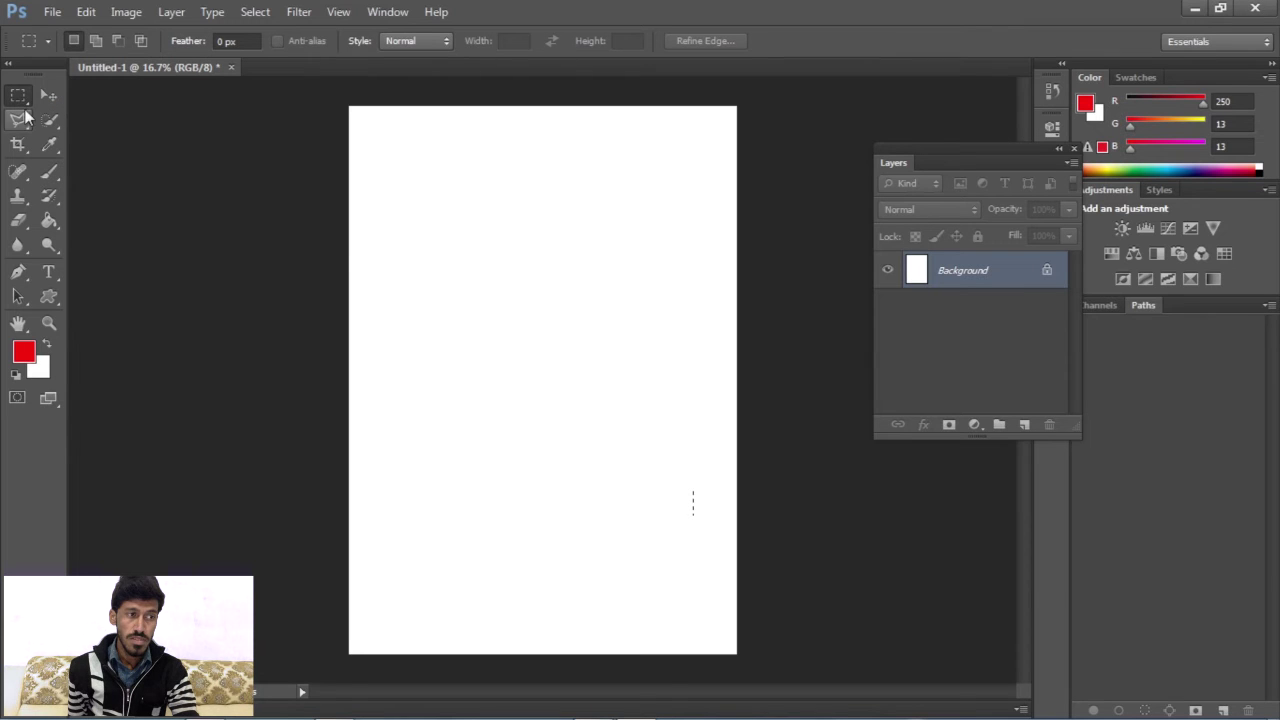
left_click_drag(417, 157, 629, 286)
left_click_drag(480, 245, 626, 503)
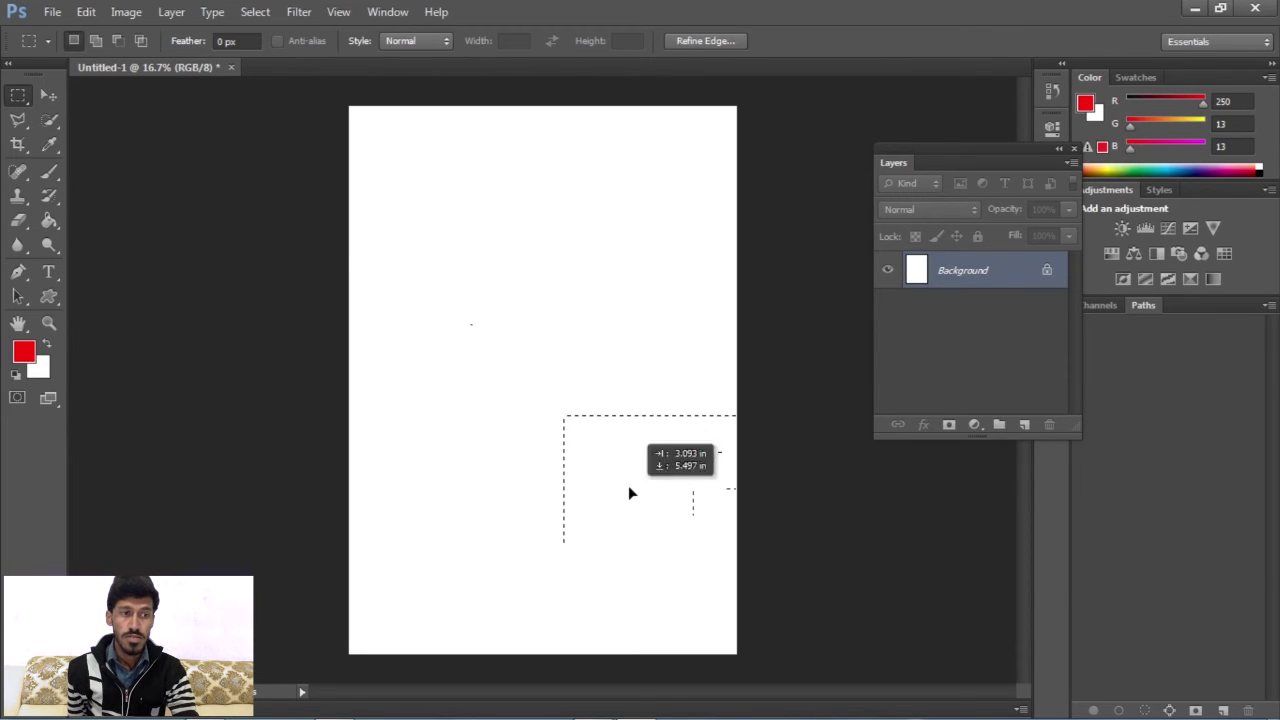
left_click_drag(515, 189, 441, 332)
left_click_drag(642, 441, 591, 212)
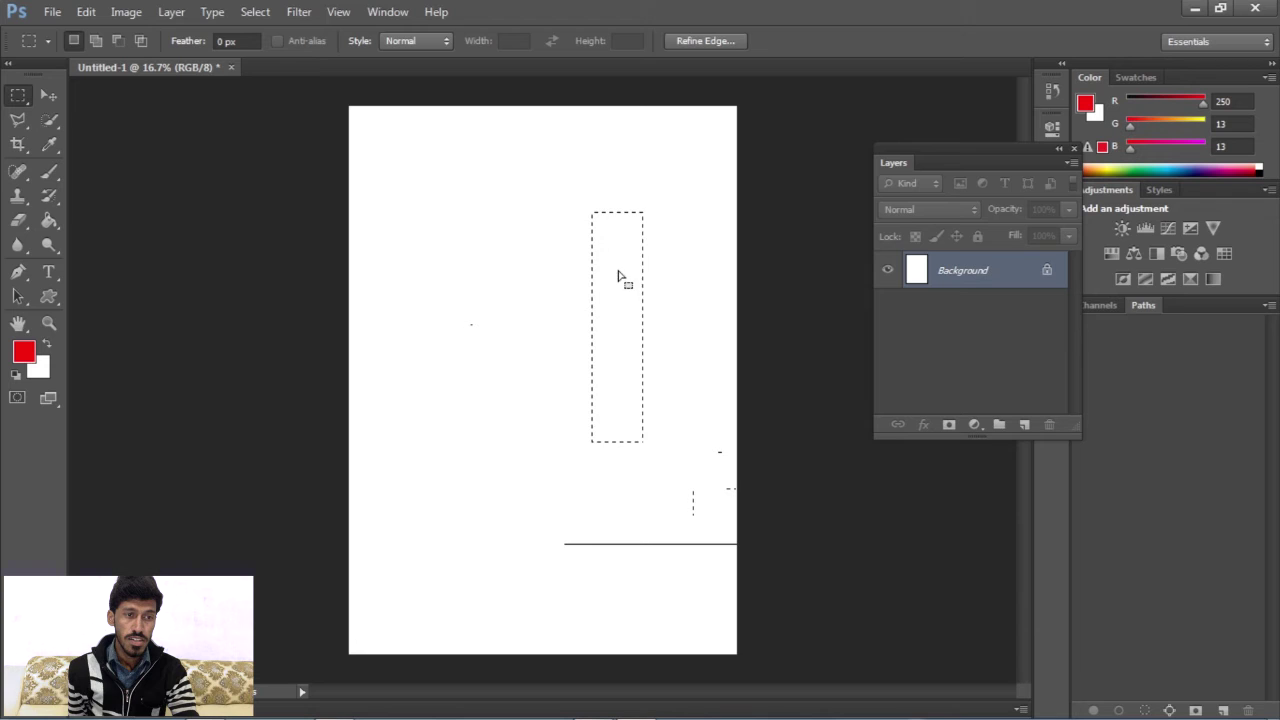
Combine three overlapping rectangles into one added selection, deselect, and add a new empty layer.
left_click(96, 40)
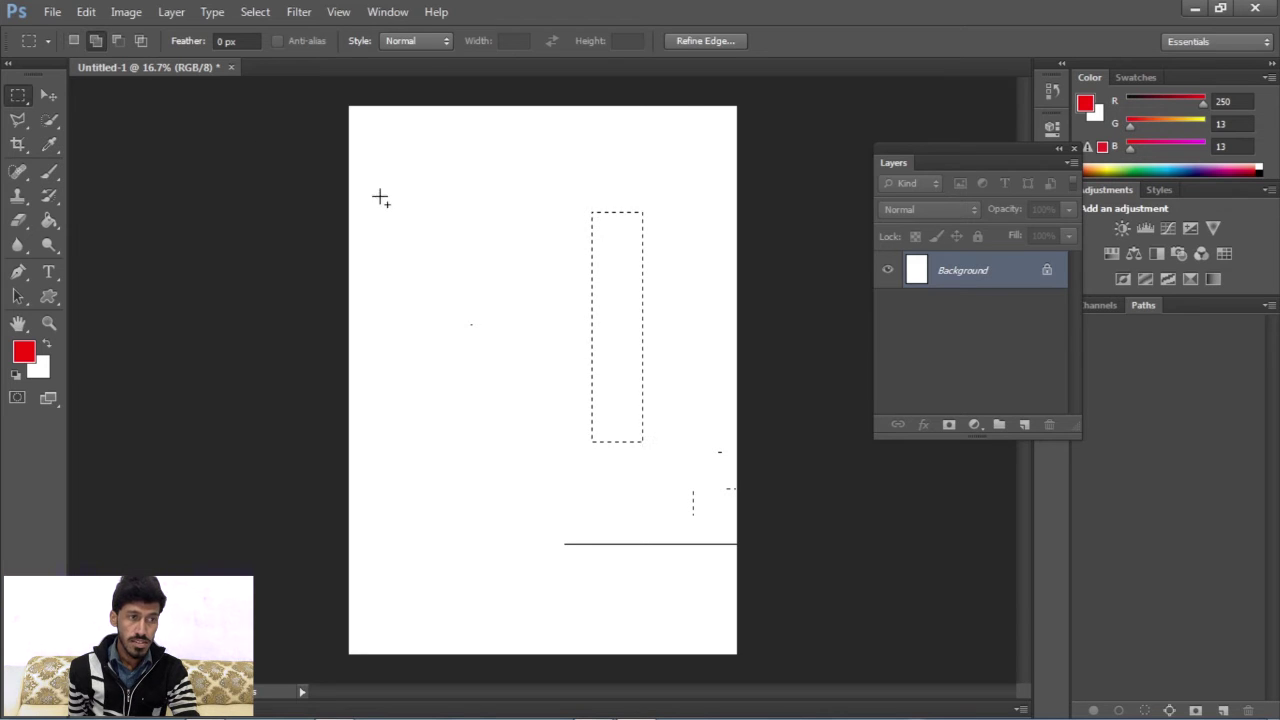
left_click_drag(380, 189, 520, 360)
mouse_move(737, 187)
left_mouse_down()
mouse_move(520, 444)
mouse_move(428, 581)
left_mouse_up()
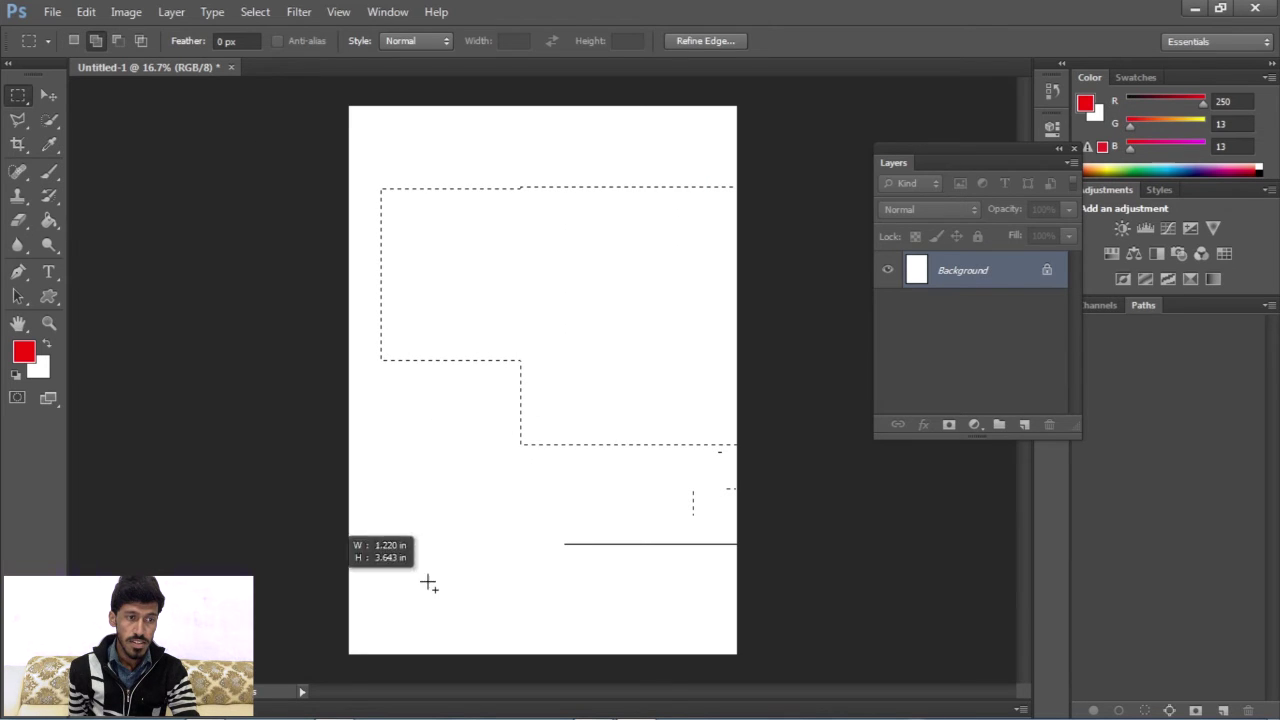
left_click_drag(392, 445, 690, 345)
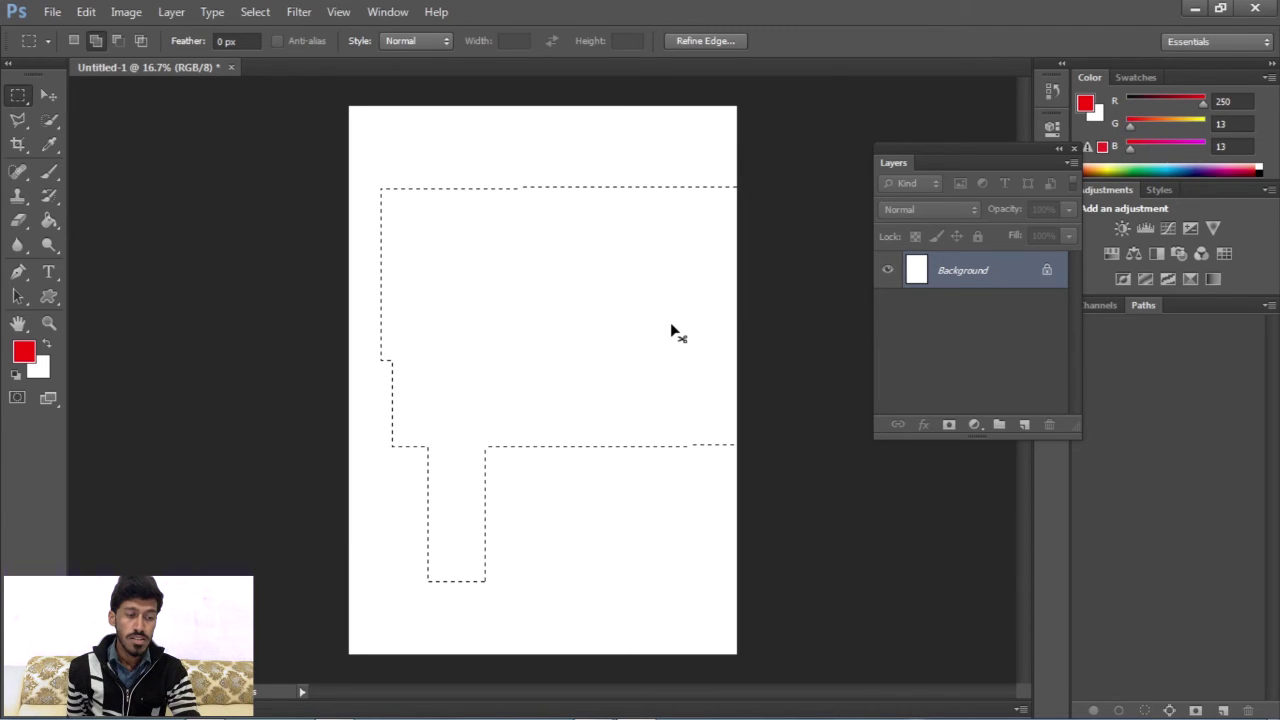
key("ctrl+d")
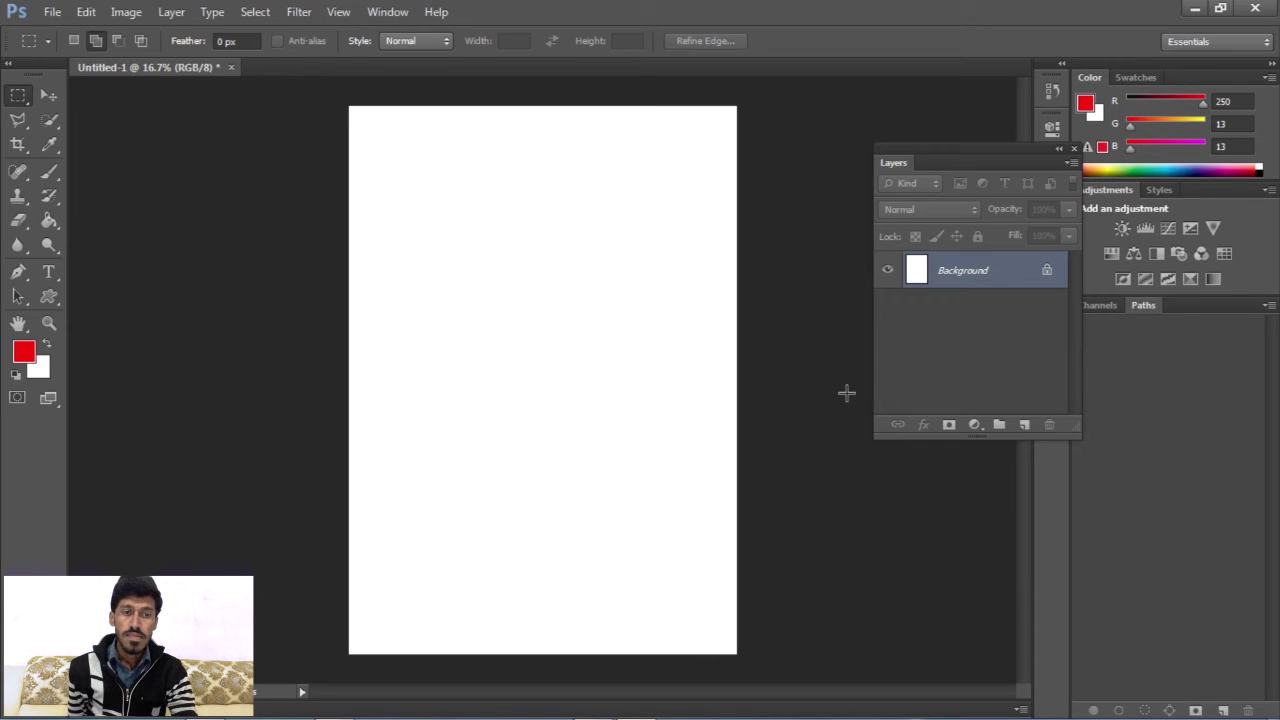
left_click(1024, 424)
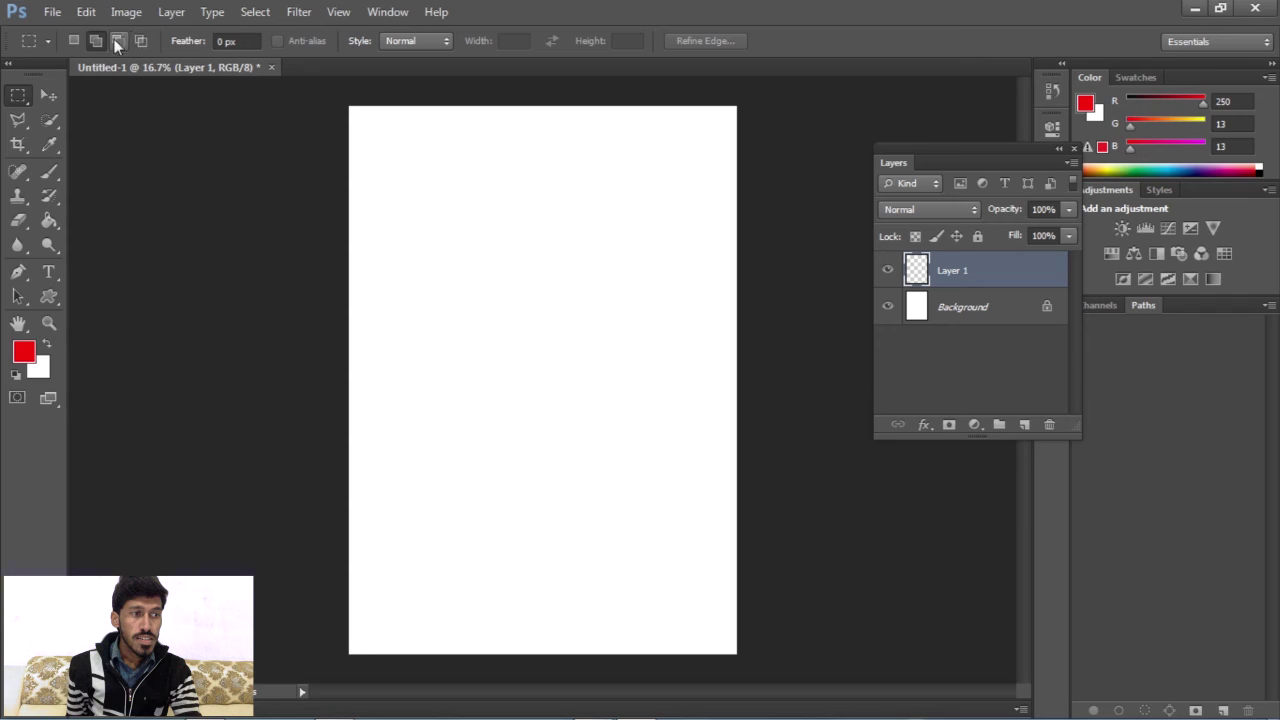
Select a sharp square top-left and a 50 px-feathered rectangle below, then fill both red.
left_click(228, 41)
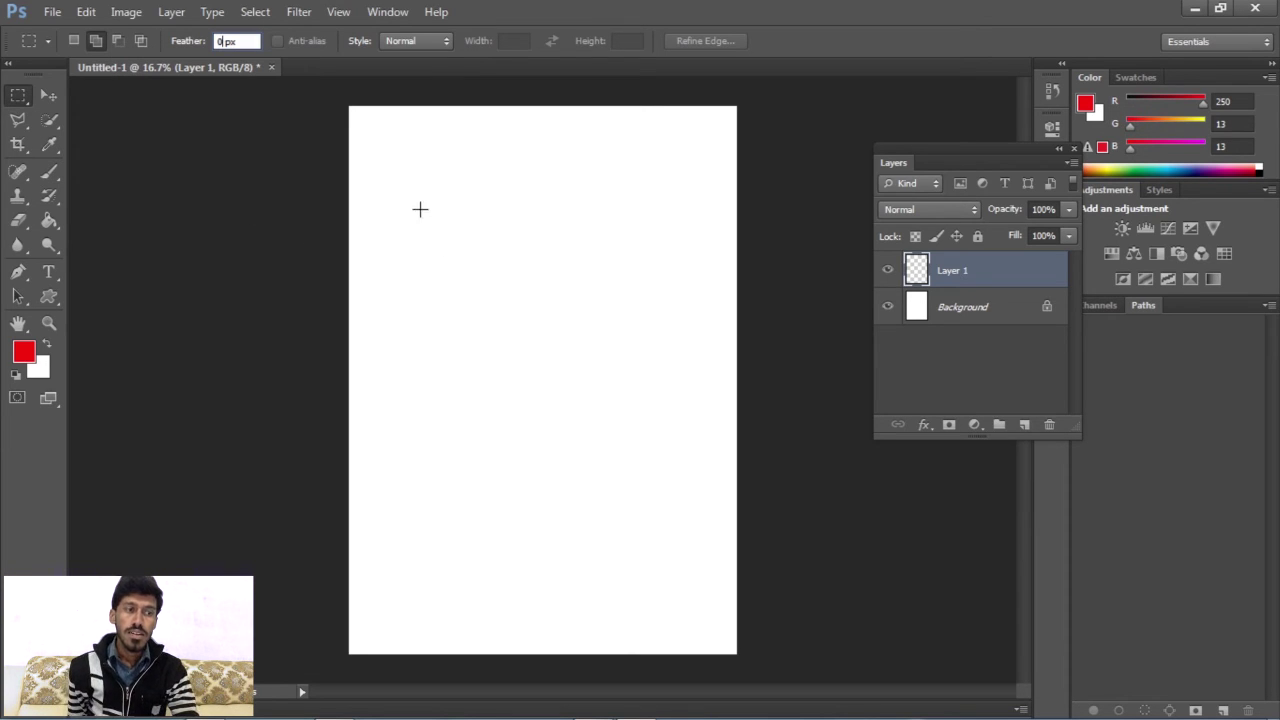
left_click_drag(386, 127, 550, 284)
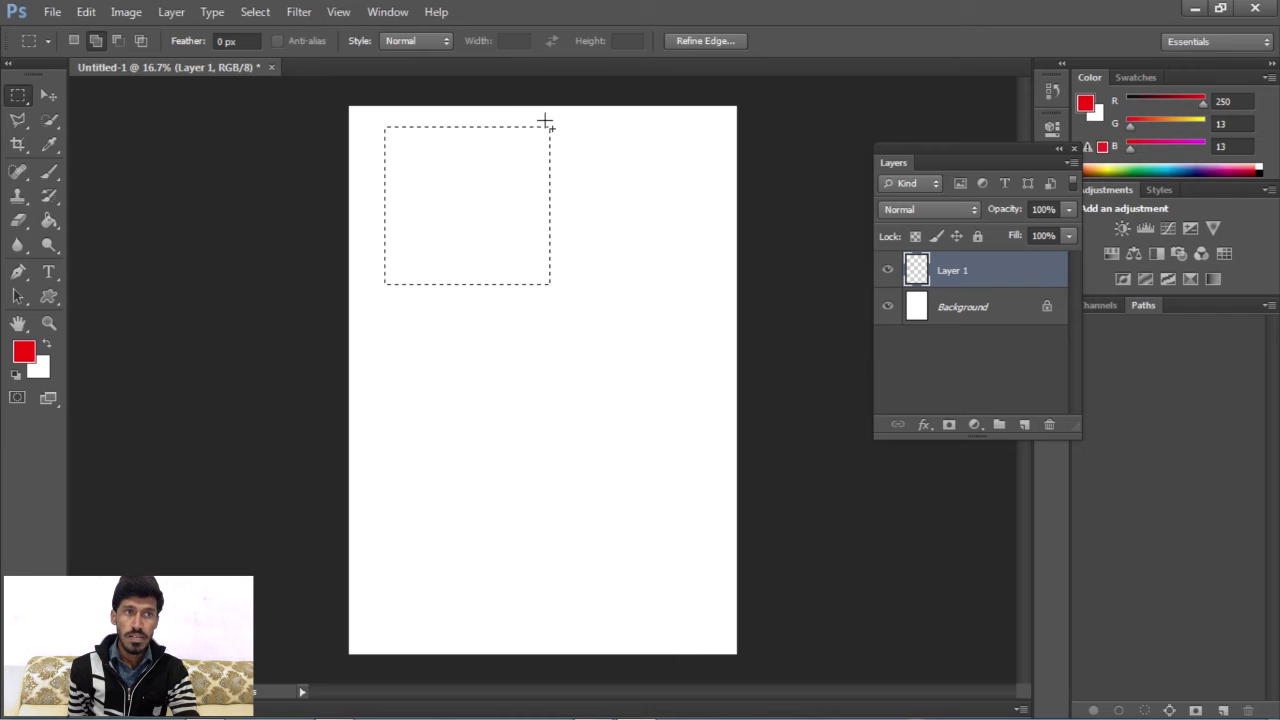
double_click(222, 41)
type("50")
key("Return")
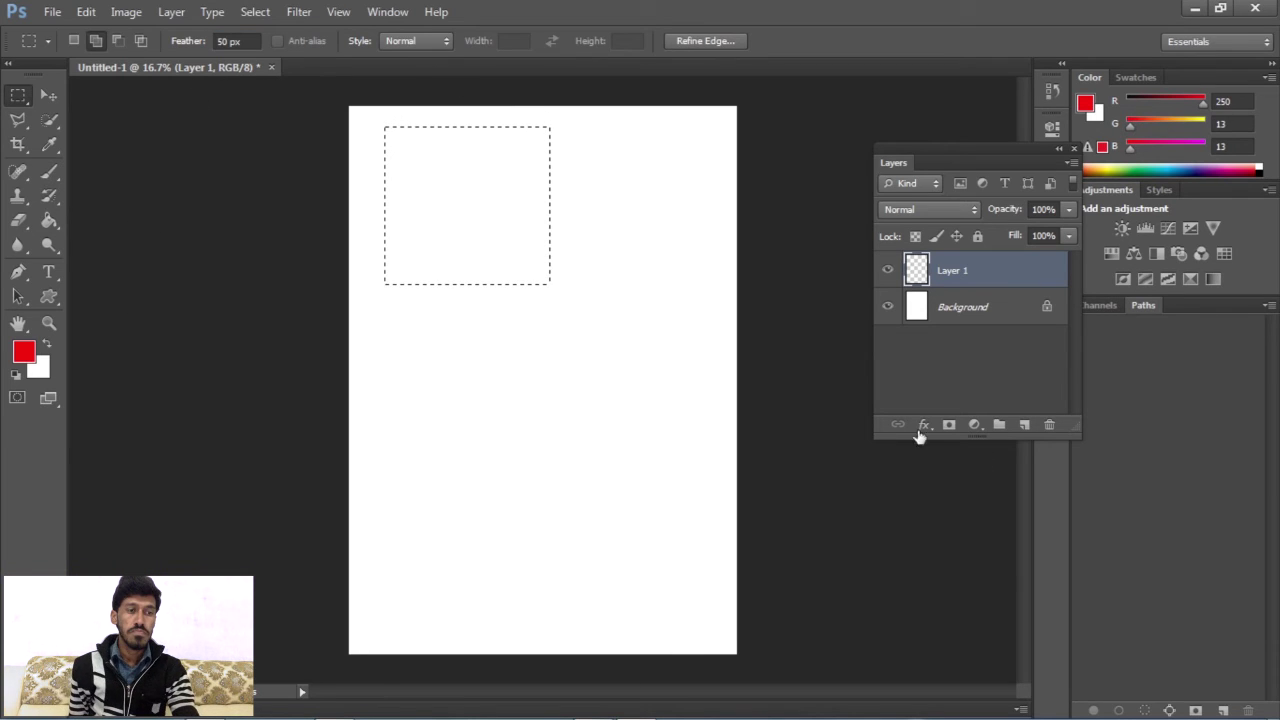
left_click_drag(666, 303, 497, 497)
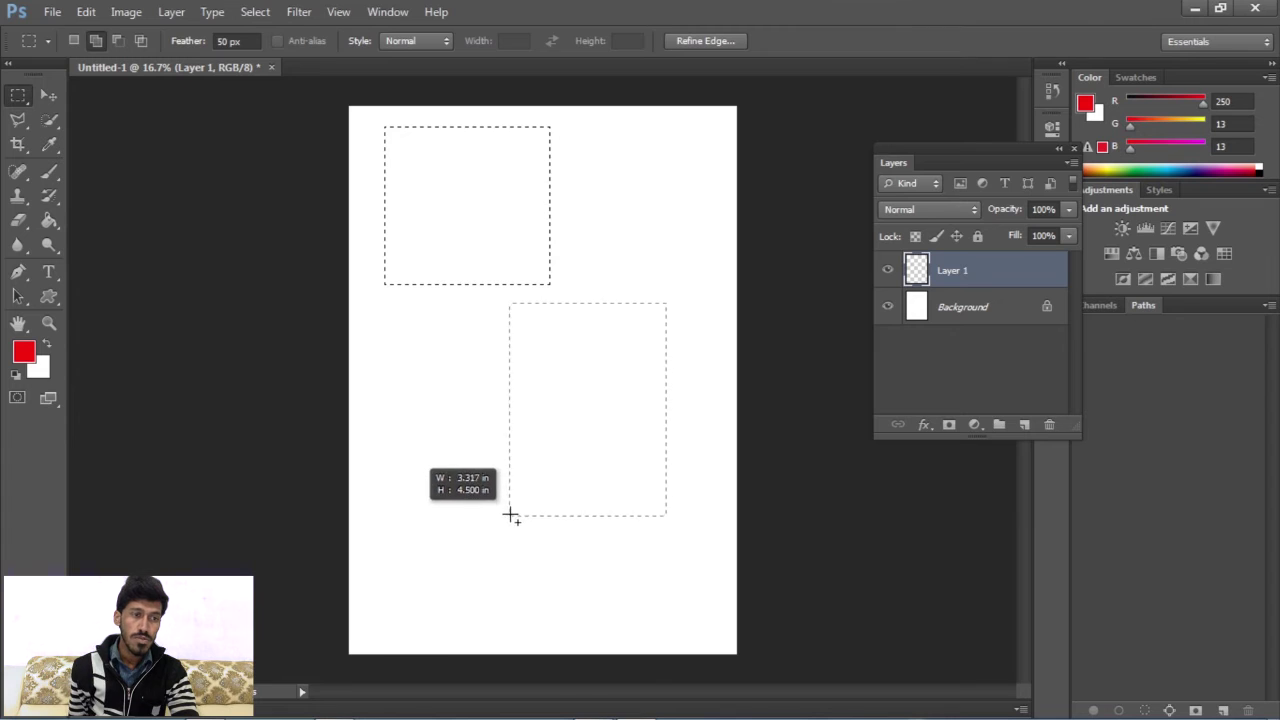
left_click_drag(497, 496, 497, 495)
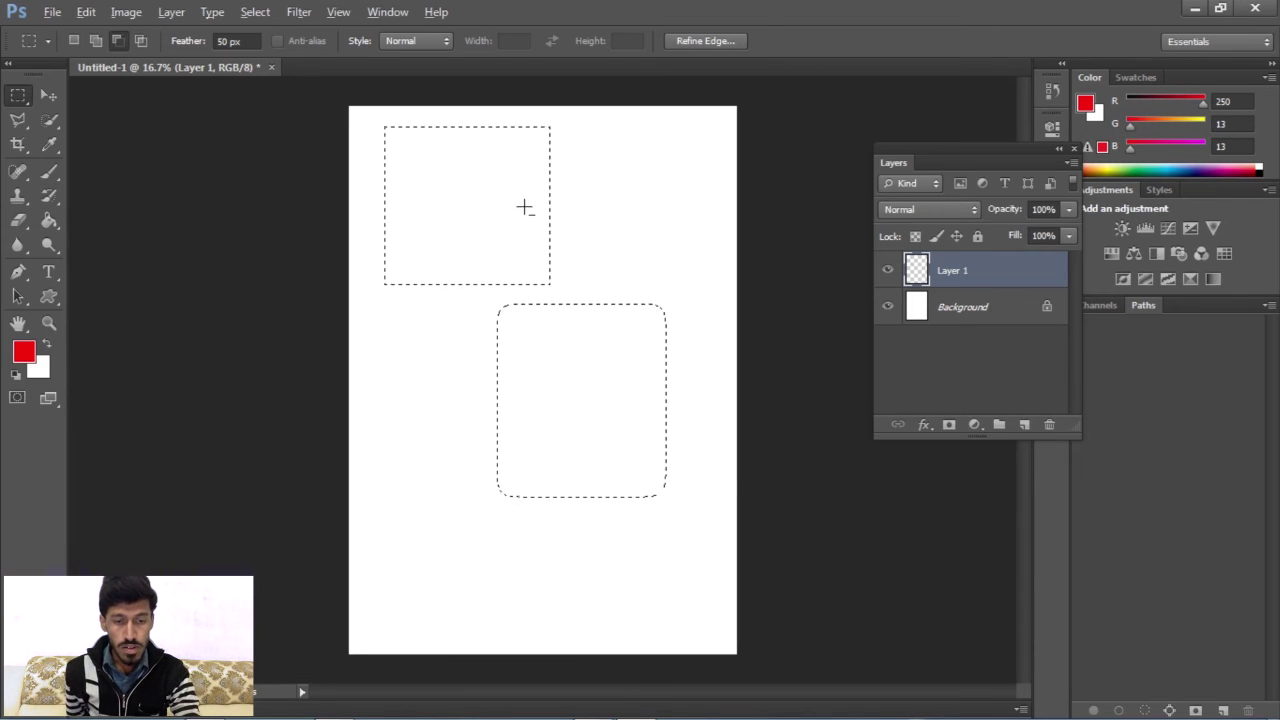
key("alt+BackSpace")
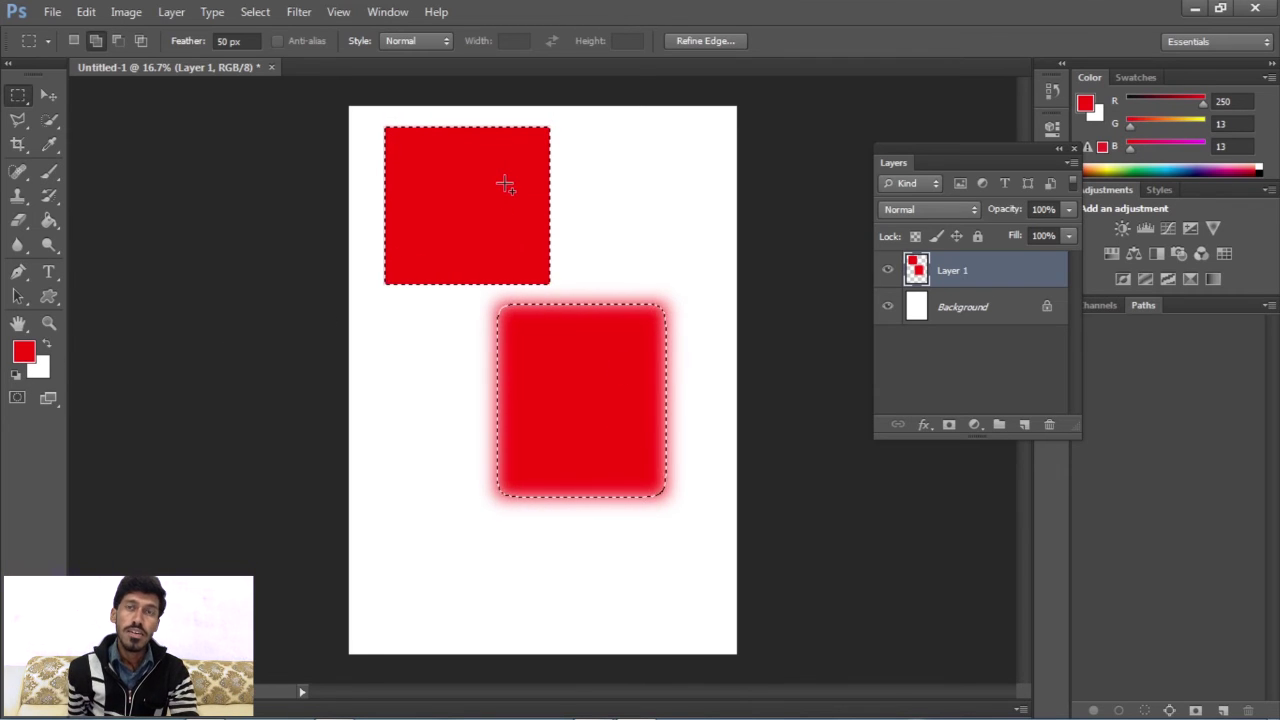
Set the background colour to a green shade in the Color Picker.
left_click(41, 371)
left_click(569, 280)
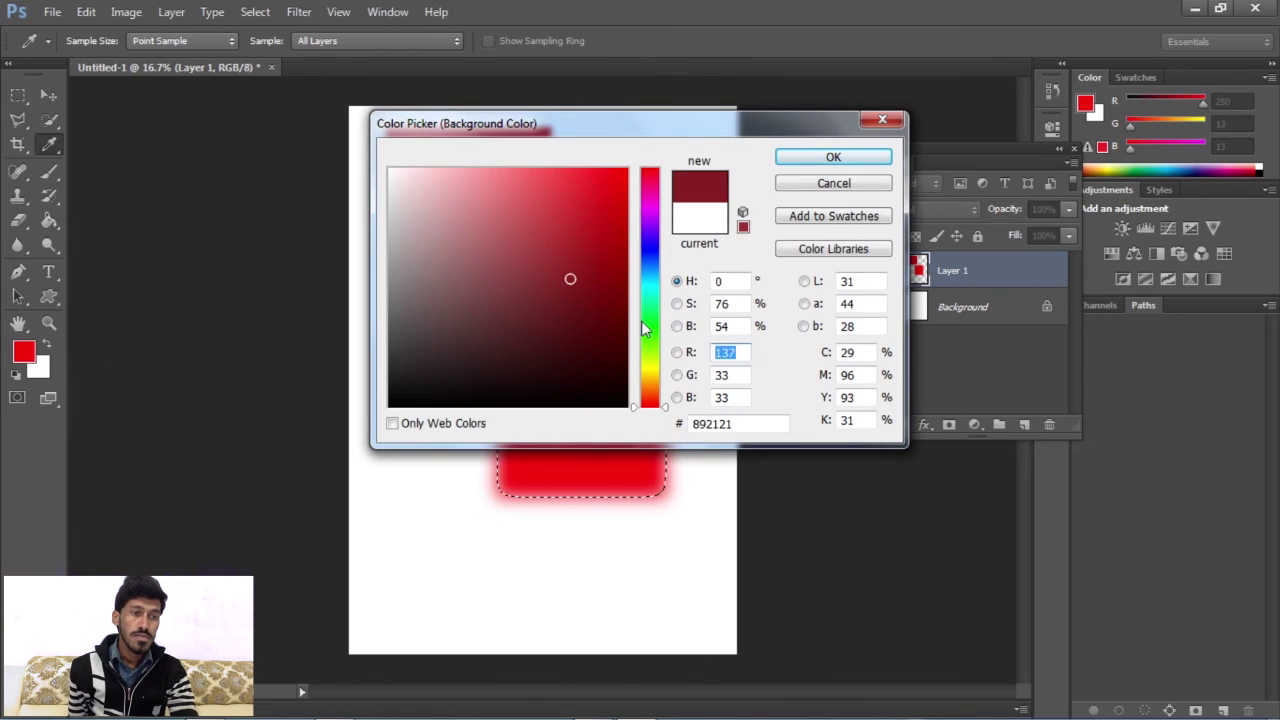
left_click(650, 340)
left_click(613, 271)
left_click(805, 158)
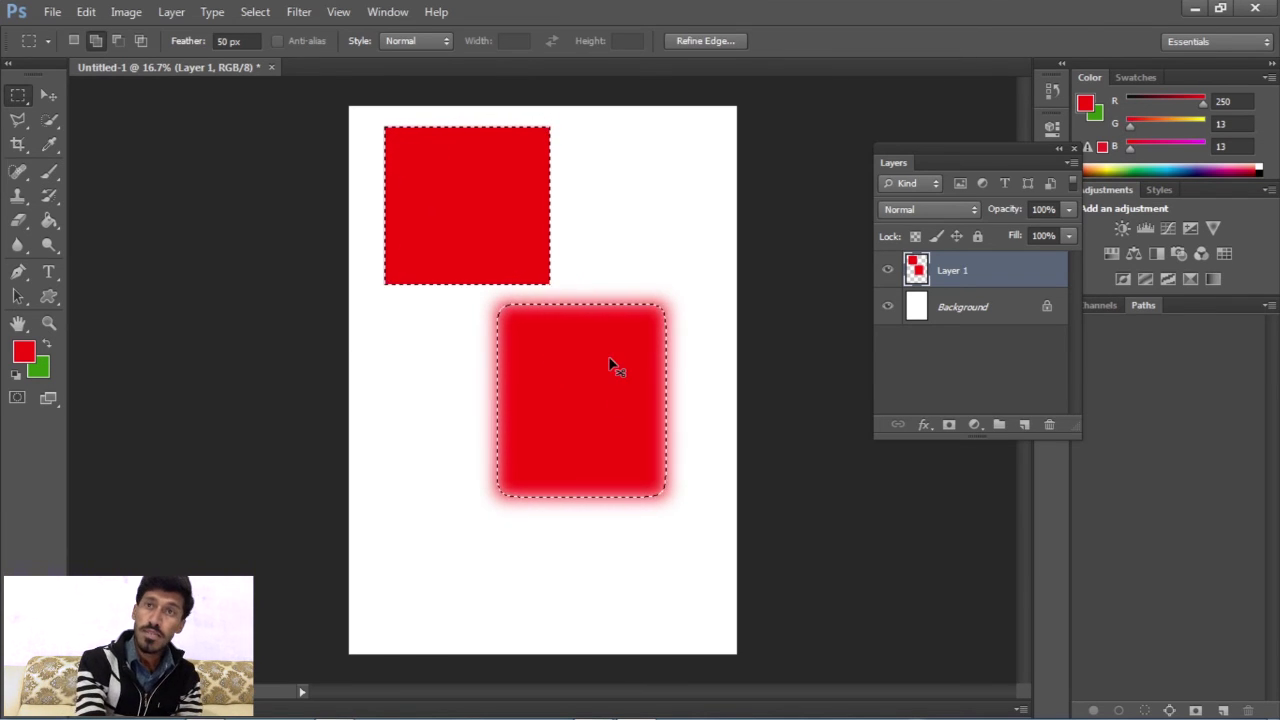
Fill both selections with green, then refill them with the red foreground colour.
key("ctrl+BackSpace")
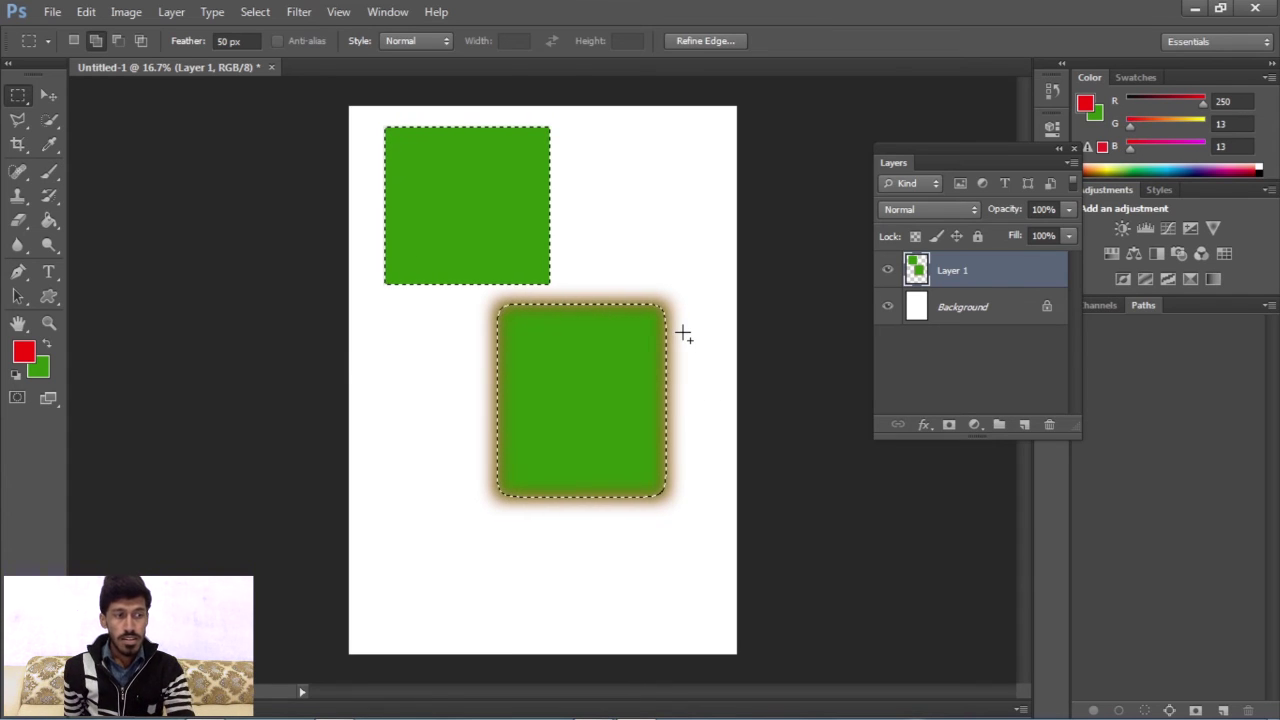
key("alt")
key("alt+BackSpace")
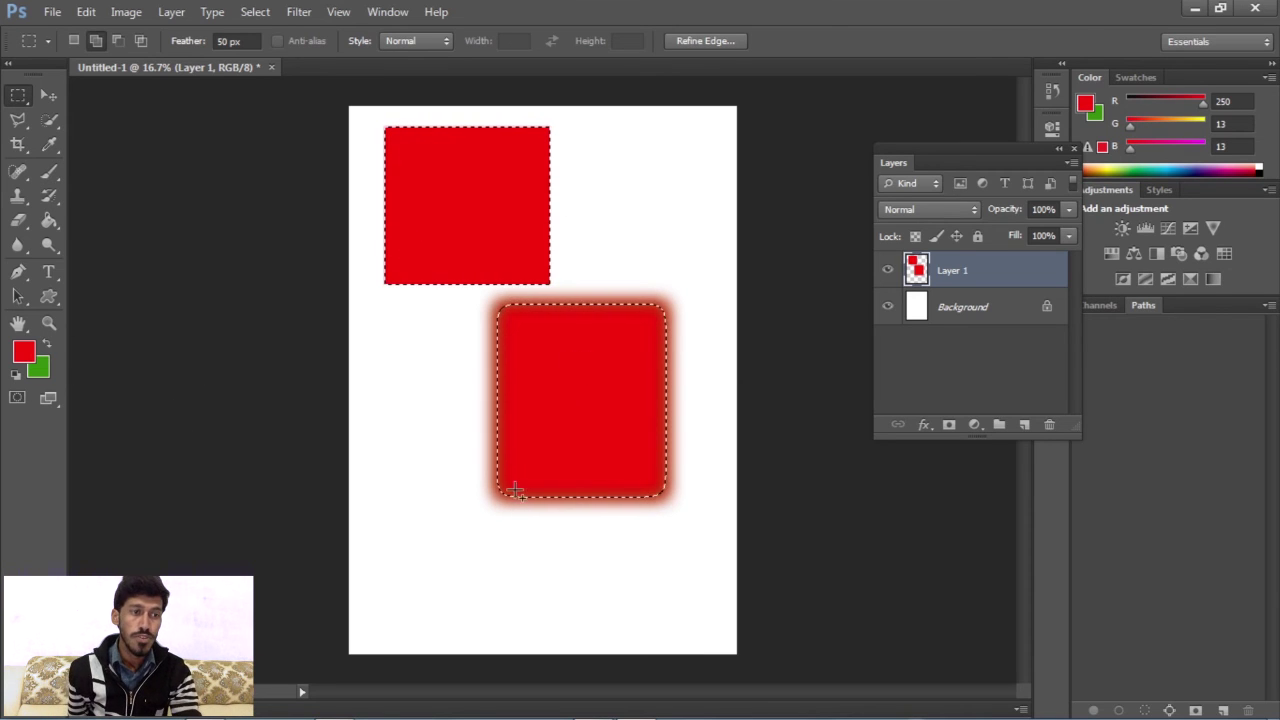
left_click(50, 93)
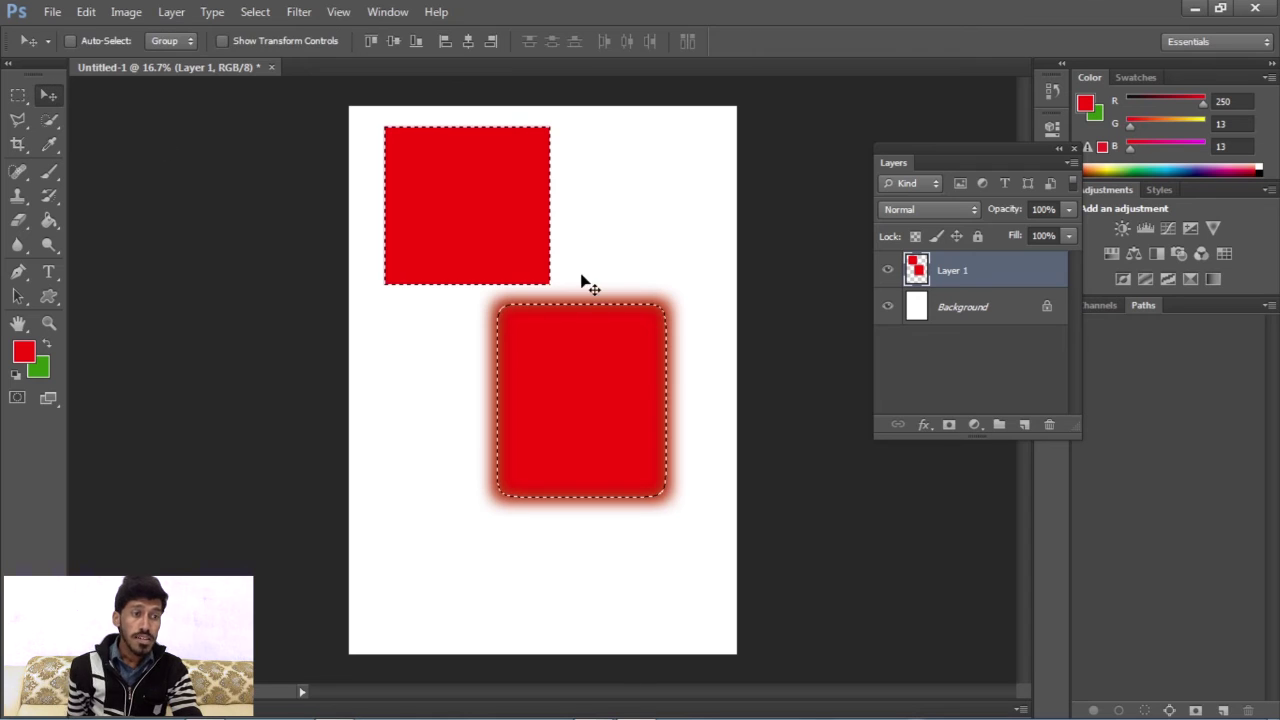
Deselect, zoom in on the feathered red rectangle's soft edges, then zoom back out.
key("ctrl+d")
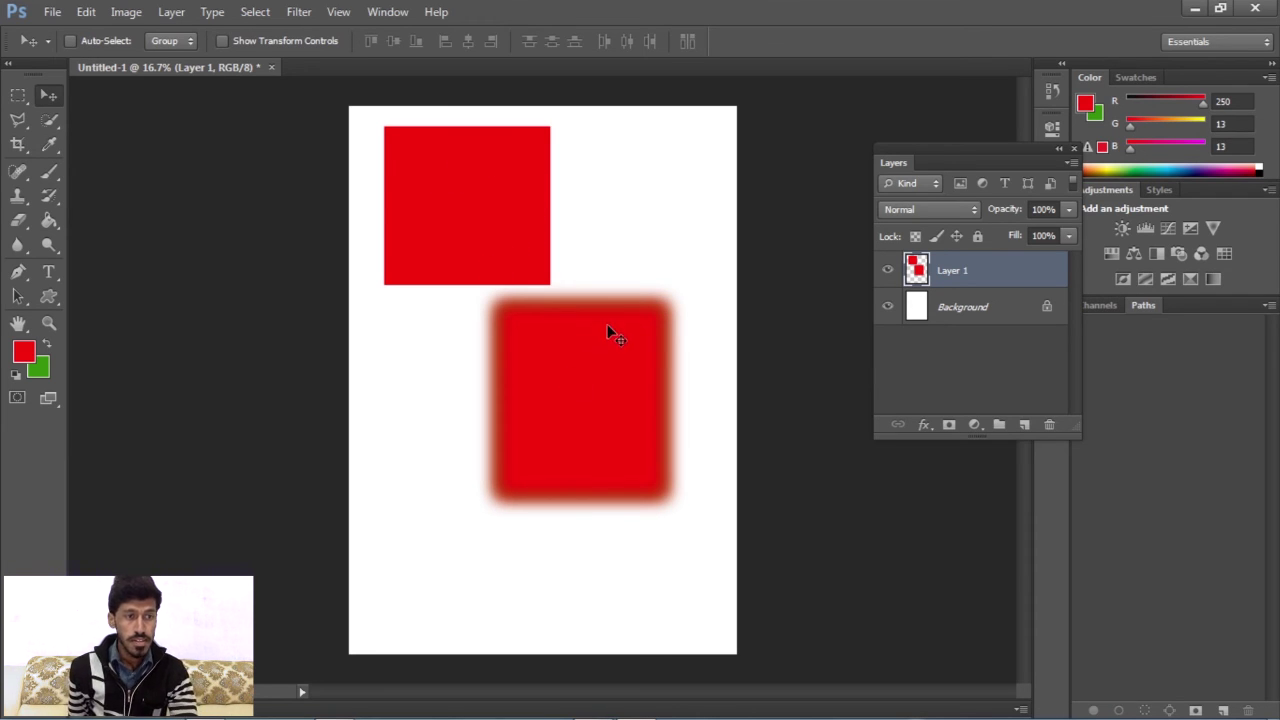
scroll(610, 357, "up", 2)
scroll(605, 400, "up", 1)
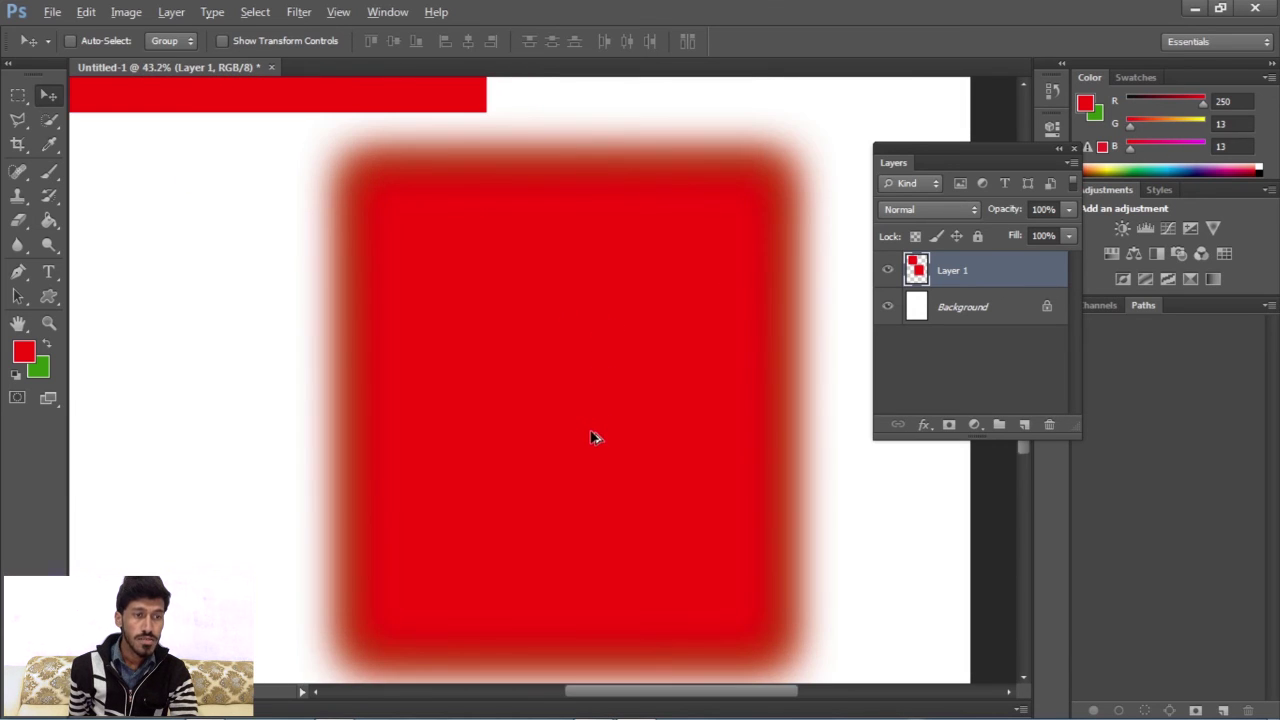
key("alt")
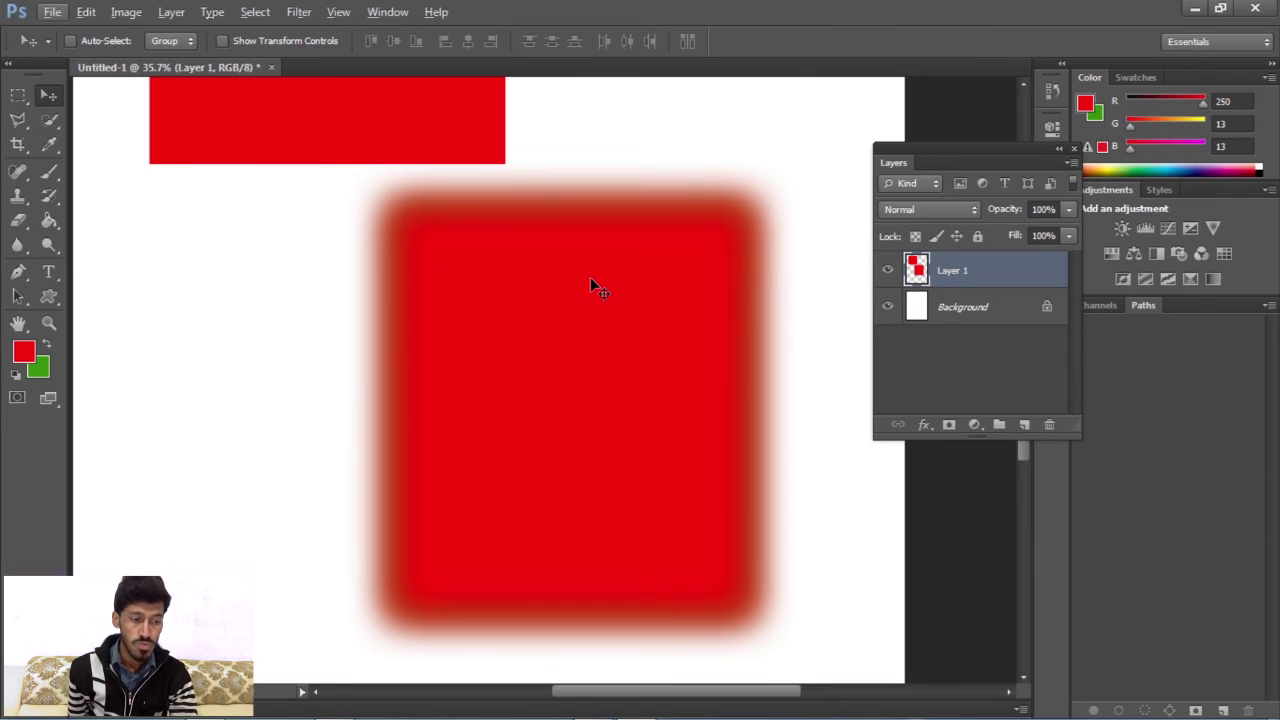
scroll(594, 283, "up", 1)
scroll(611, 197, "up", 2)
scroll(614, 226, "up", 2)
scroll(609, 247, "down", 2)
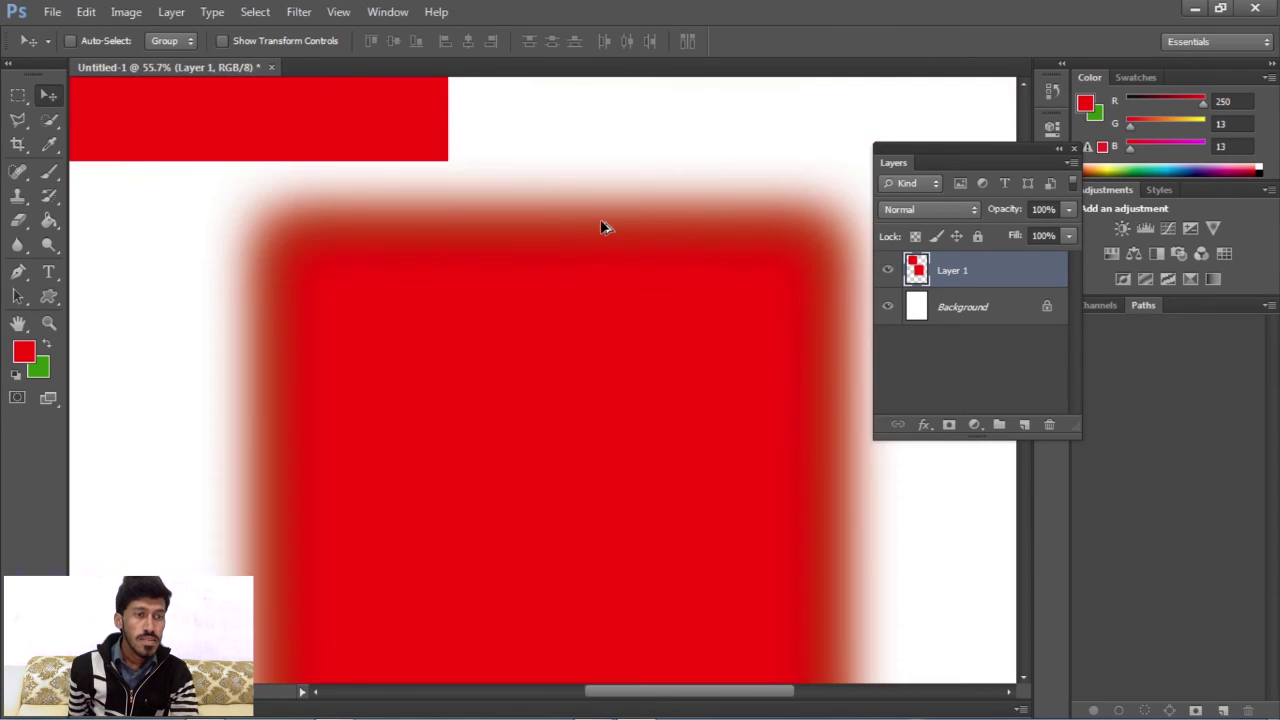
scroll(603, 226, "down", 2)
scroll(606, 201, "down", 1)
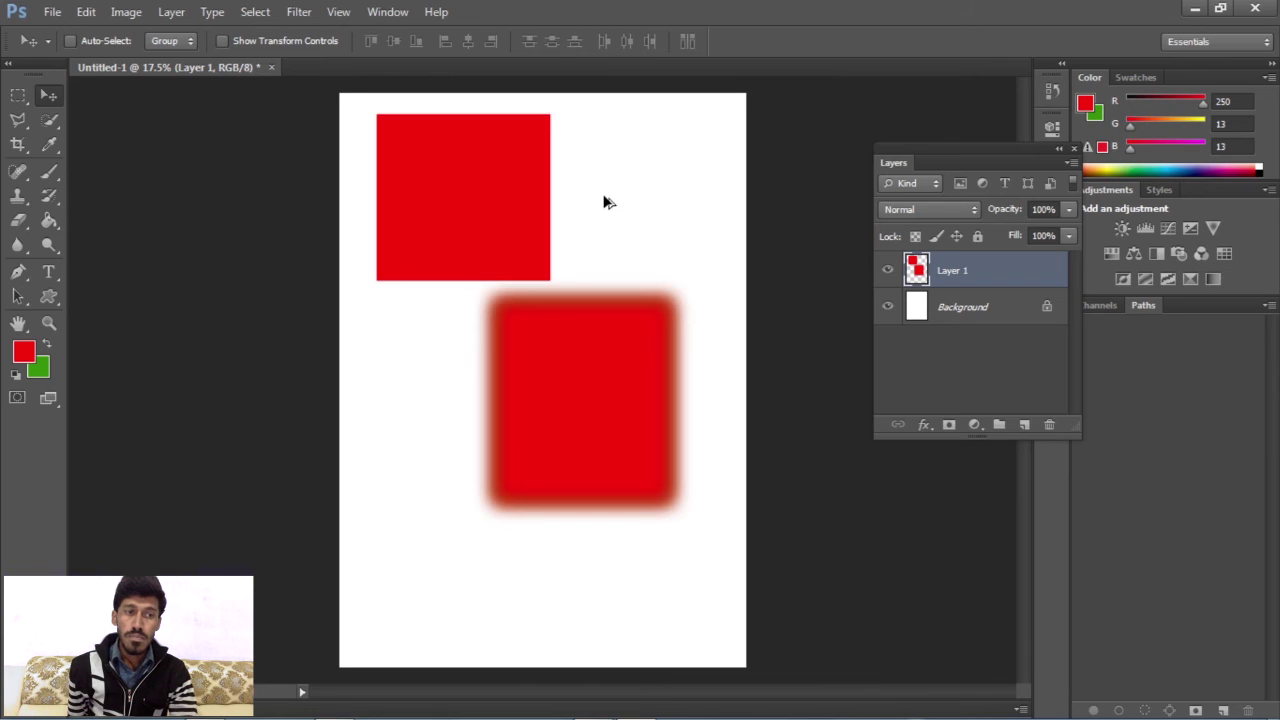
left_click(18, 95)
Fill a 50 px-feathered rectangle overlapping both red shapes with green, then deselect.
left_click_drag(435, 195, 592, 400)
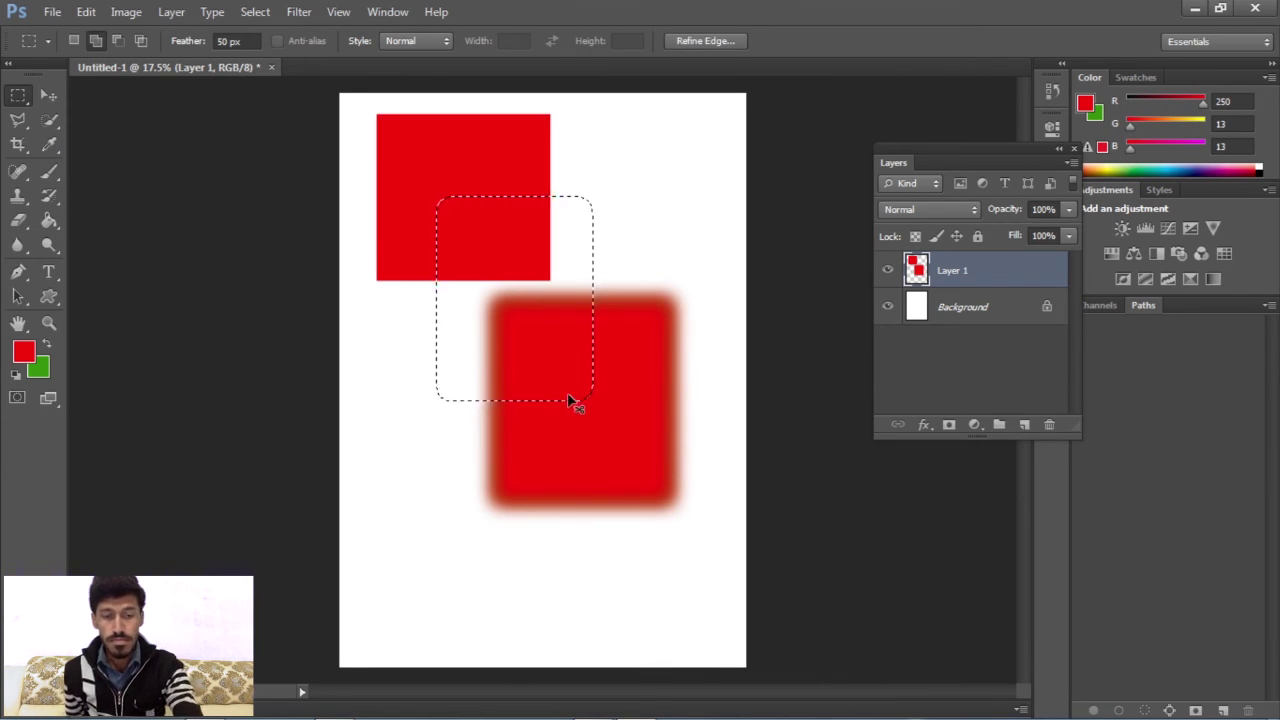
key("ctrl+BackSpace")
key("ctrl+d")
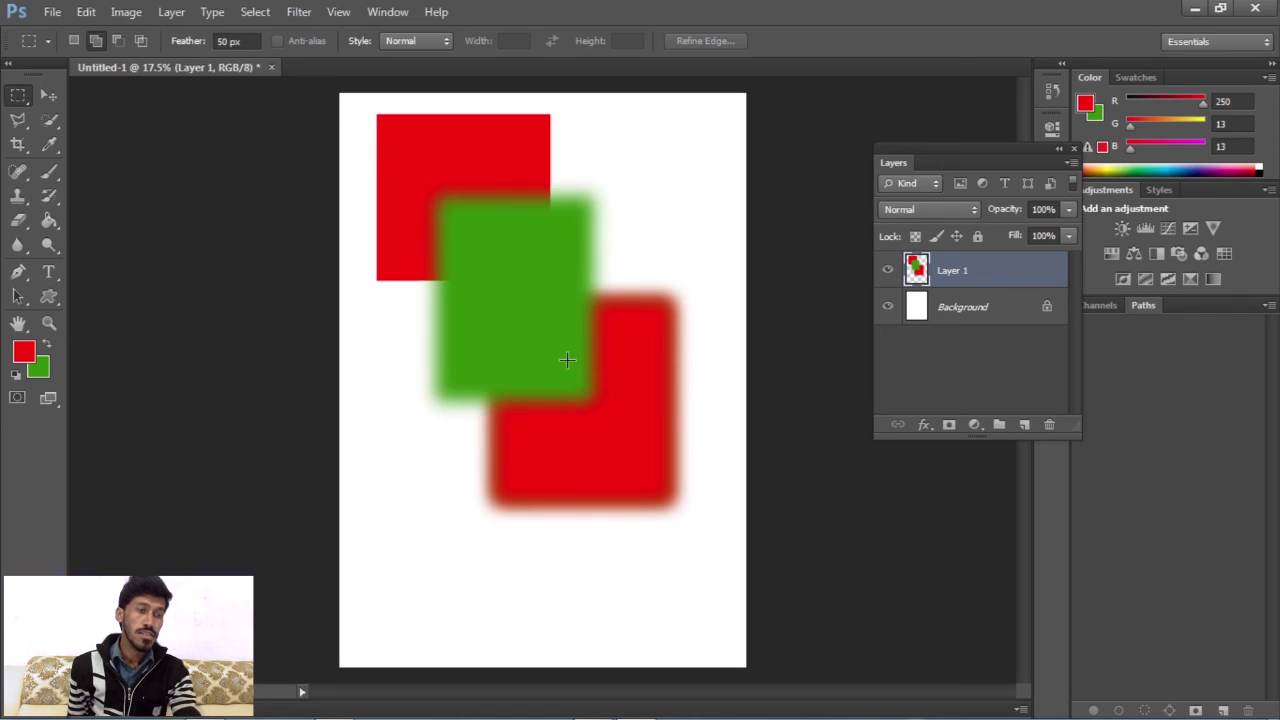
scroll(561, 366, "up", 1)
scroll(561, 366, "up", 5)
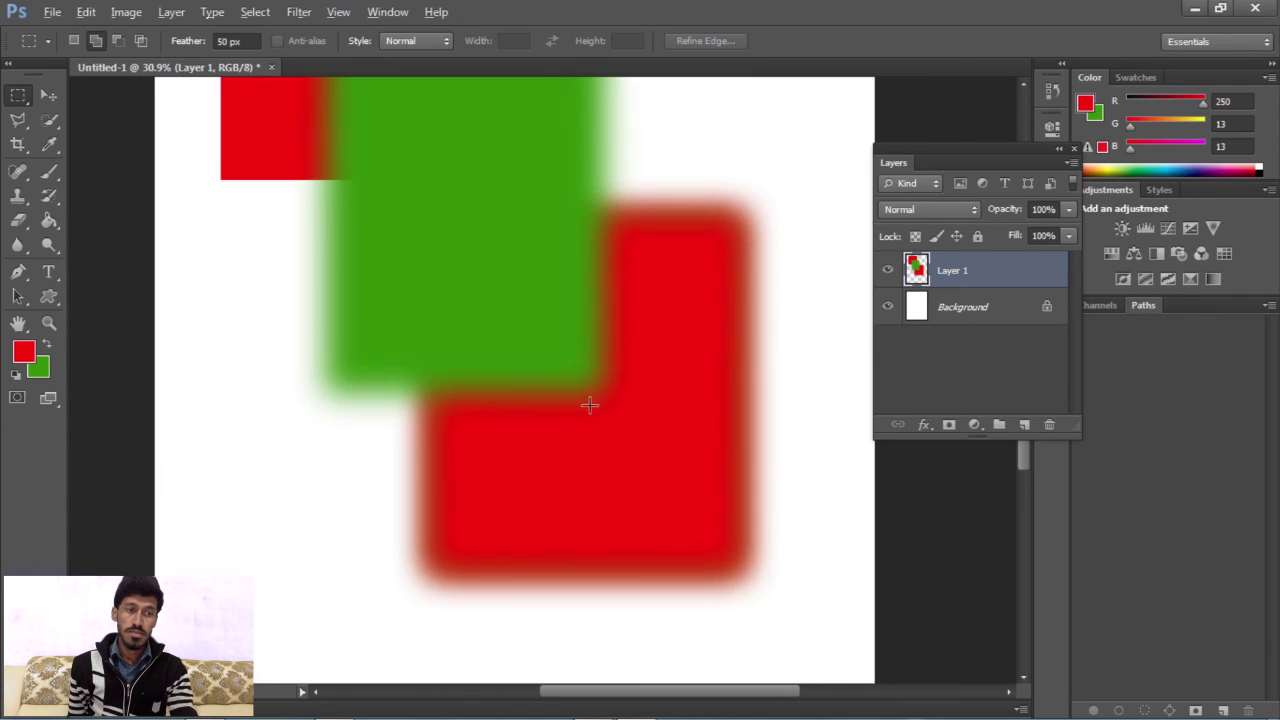
scroll(589, 429, "up", 3)
scroll(583, 360, "up", 4)
scroll(510, 288, "down", 5)
scroll(491, 334, "up", 6)
scroll(586, 349, "up", 5)
Zoom back out to the full canvas and select the Feather value for editing.
key("alt")
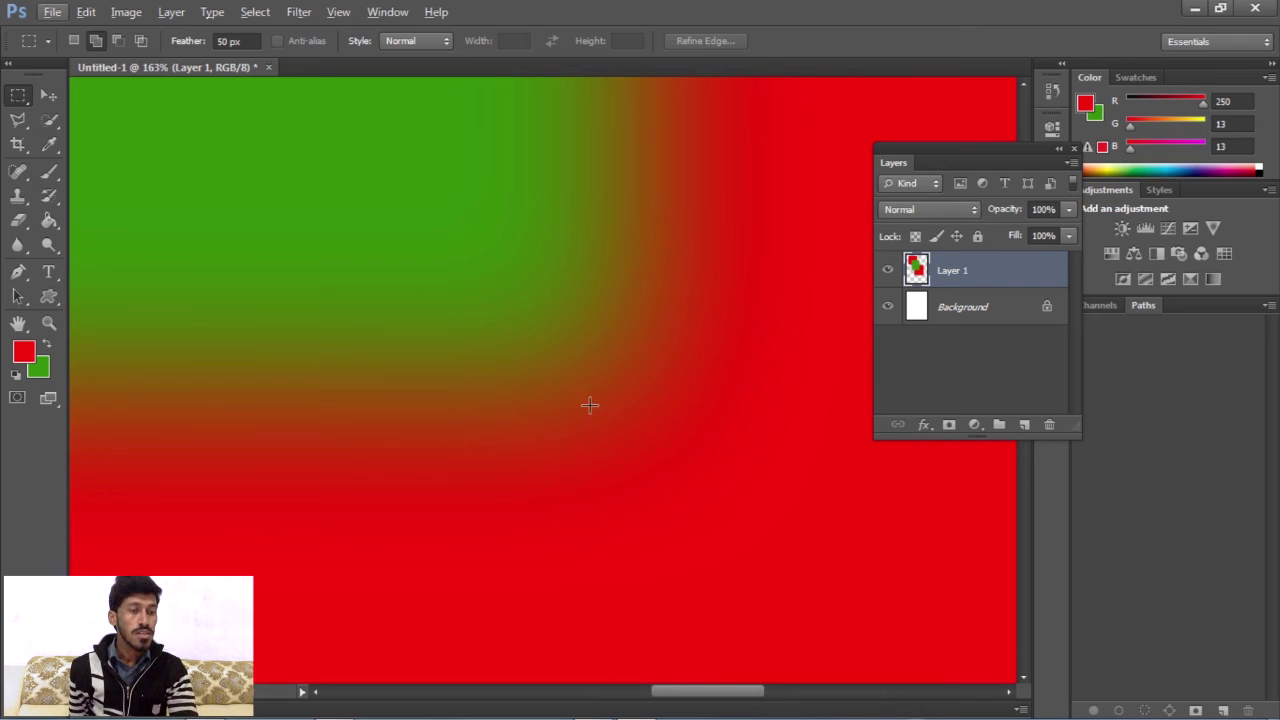
scroll(589, 404, "down", 3)
scroll(594, 386, "down", 3)
scroll(609, 380, "down", 2)
scroll(623, 394, "down", 1)
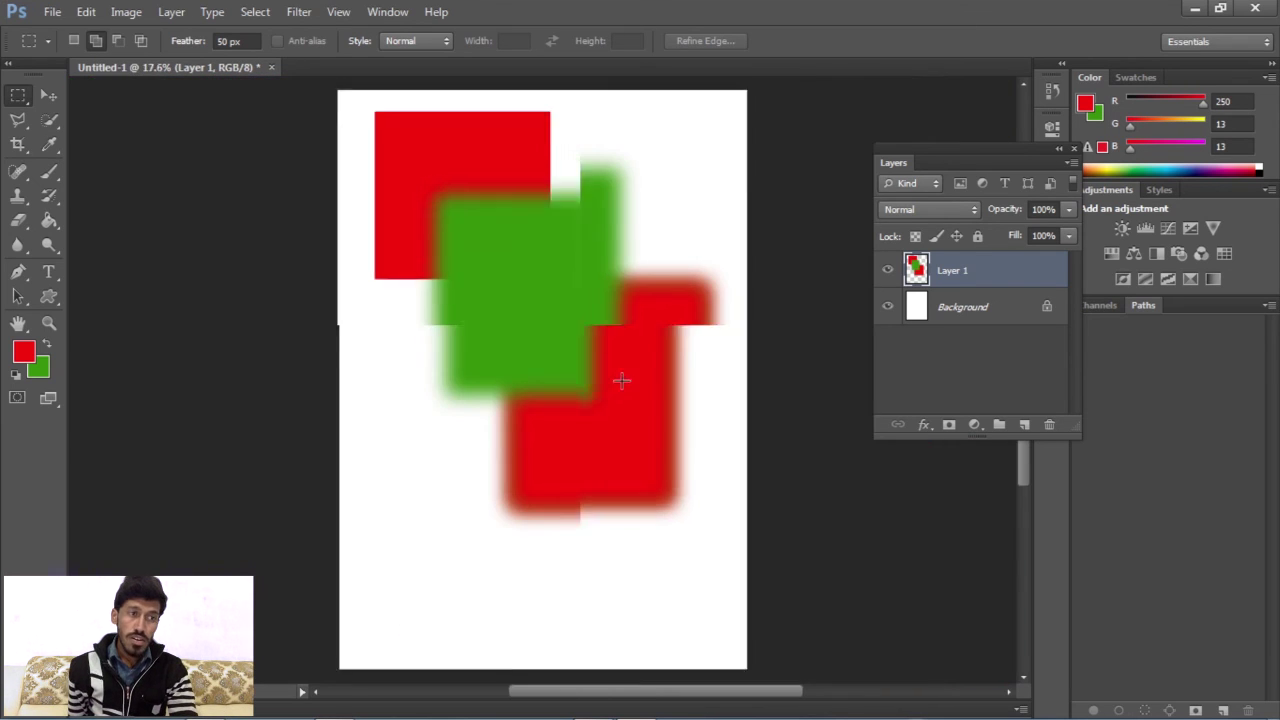
scroll(621, 380, "down", 1)
double_click(221, 42)
Set the options-bar Feather to 0 px after dismissing the empty-value warning.
key("BackSpace")
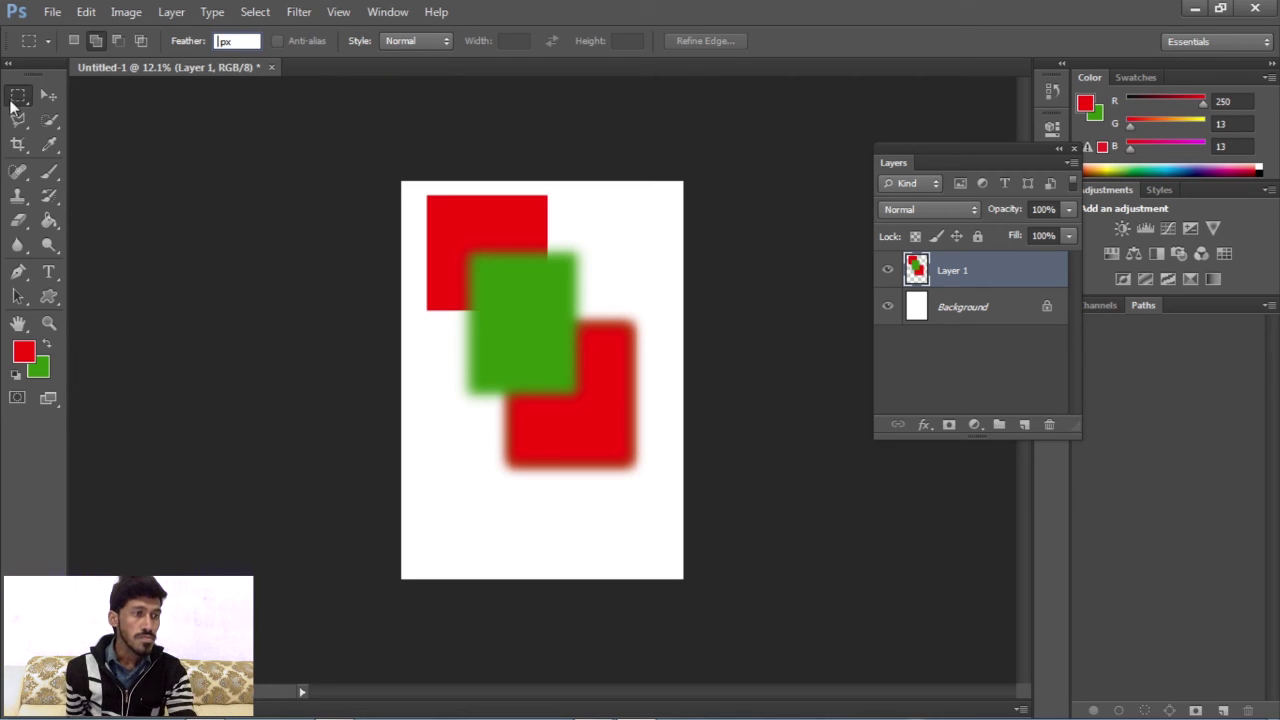
key("Return")
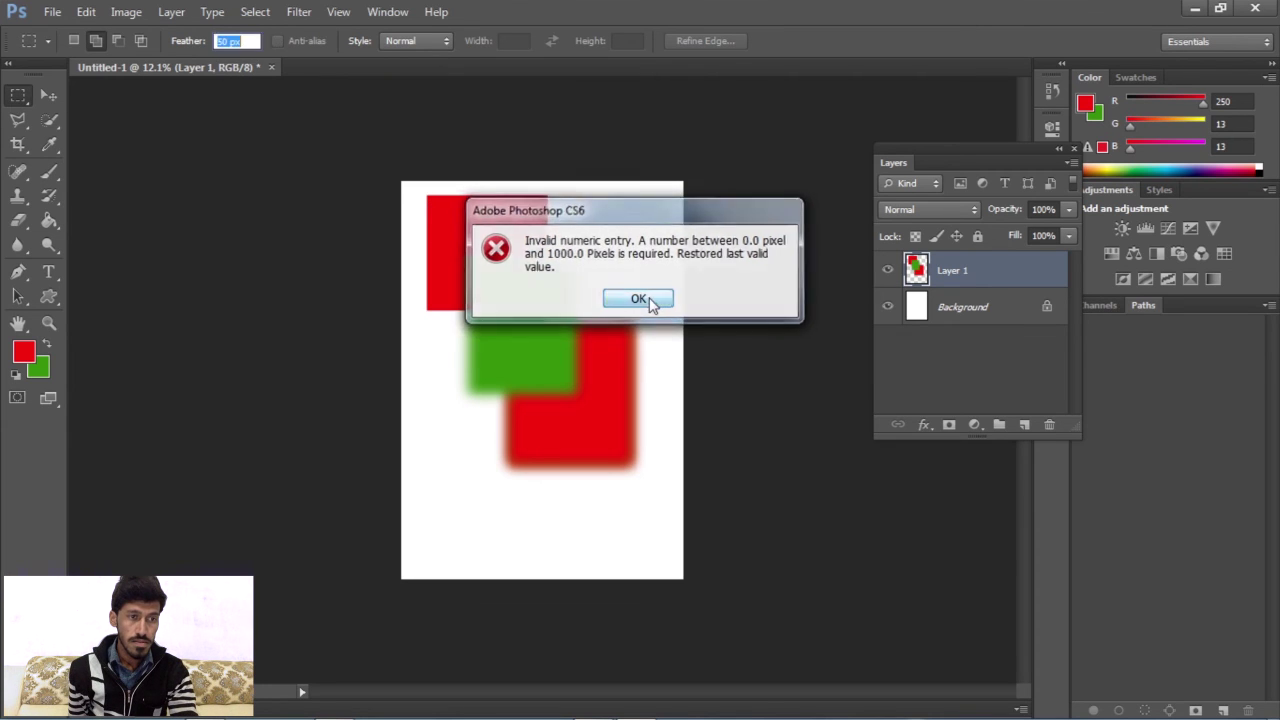
left_click(642, 297)
left_click(229, 42)
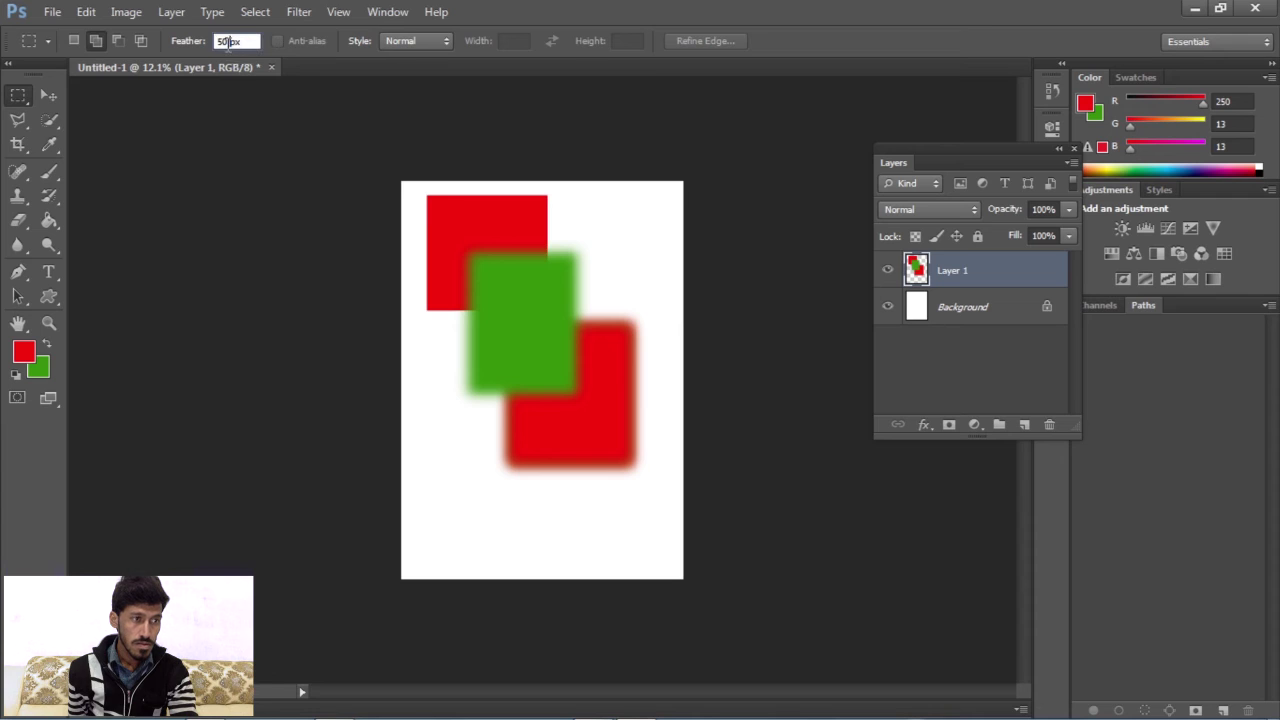
type("0")
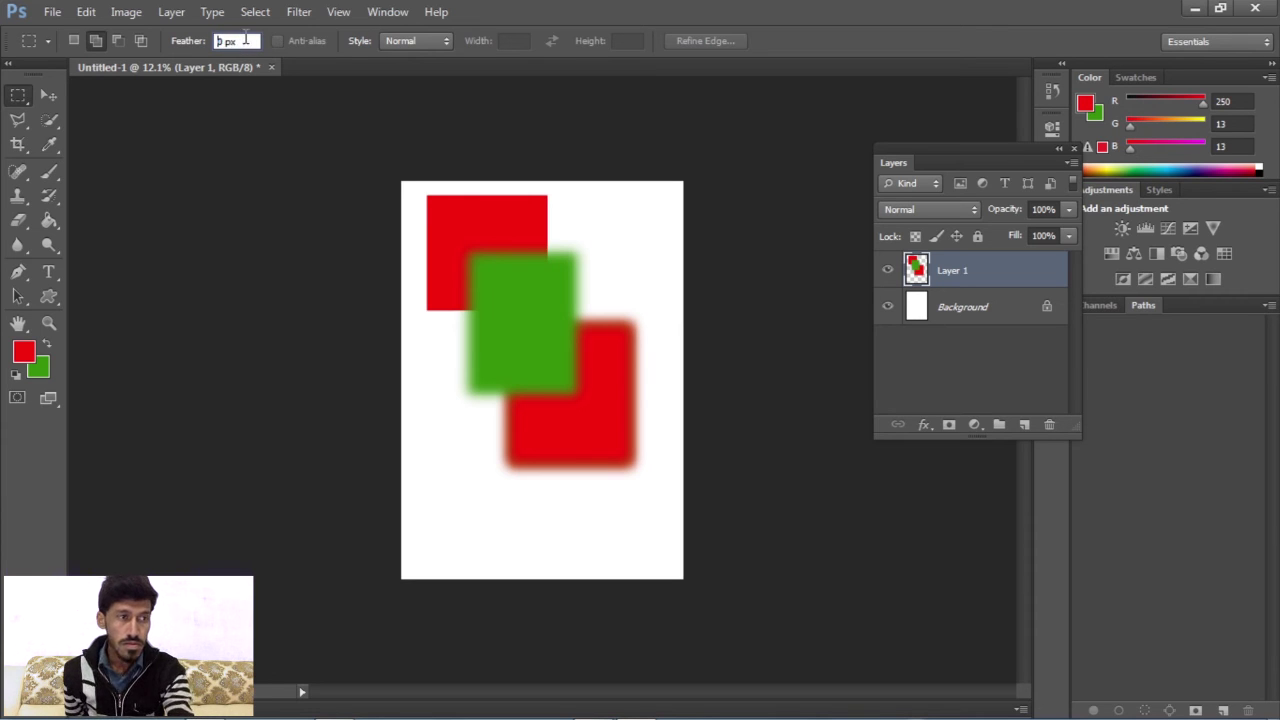
key("Return")
Fill a sharp rectangle over the green shape's top with red.
left_click_drag(583, 189, 514, 336)
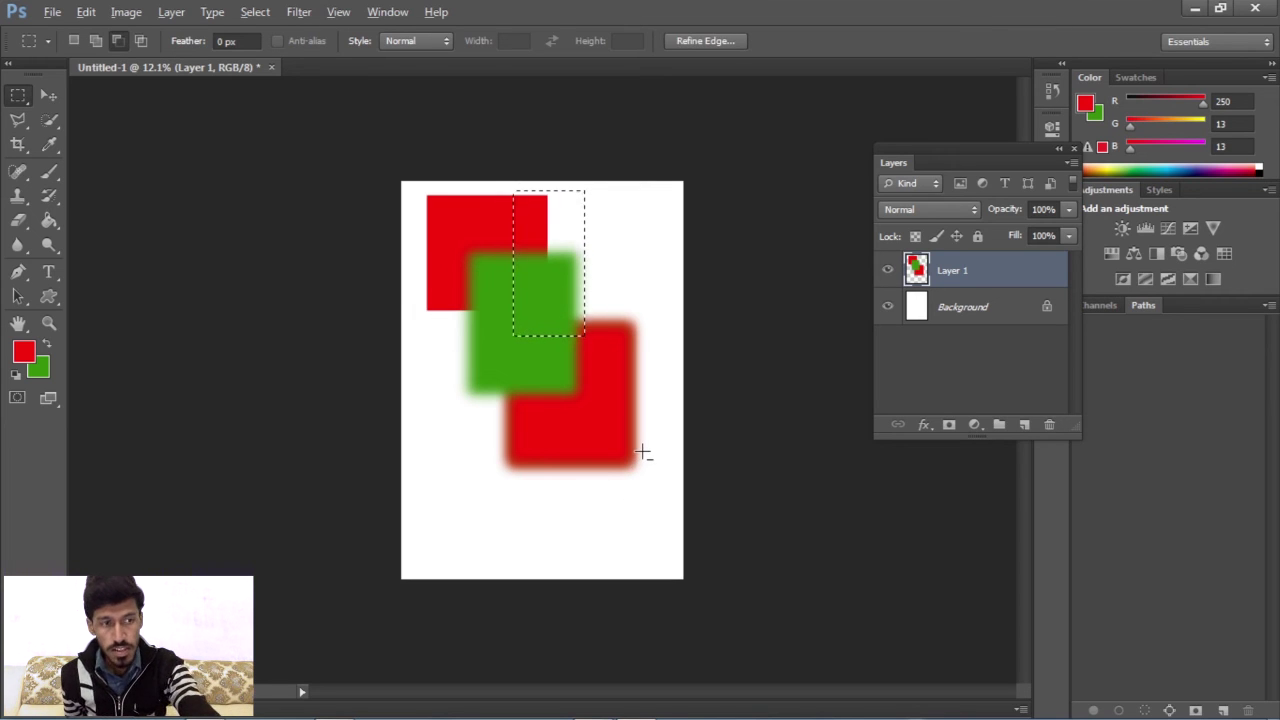
key("alt+BackSpace")
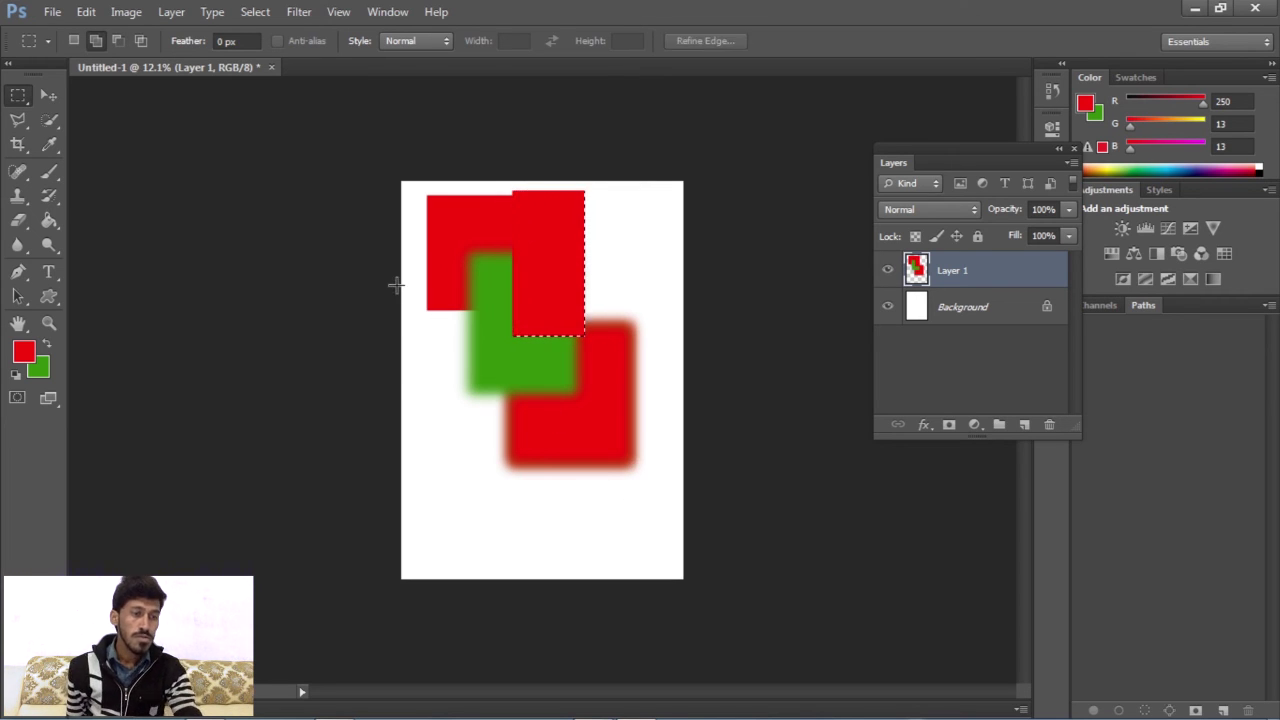
scroll(432, 288, "up", 2)
scroll(512, 286, "up", 2)
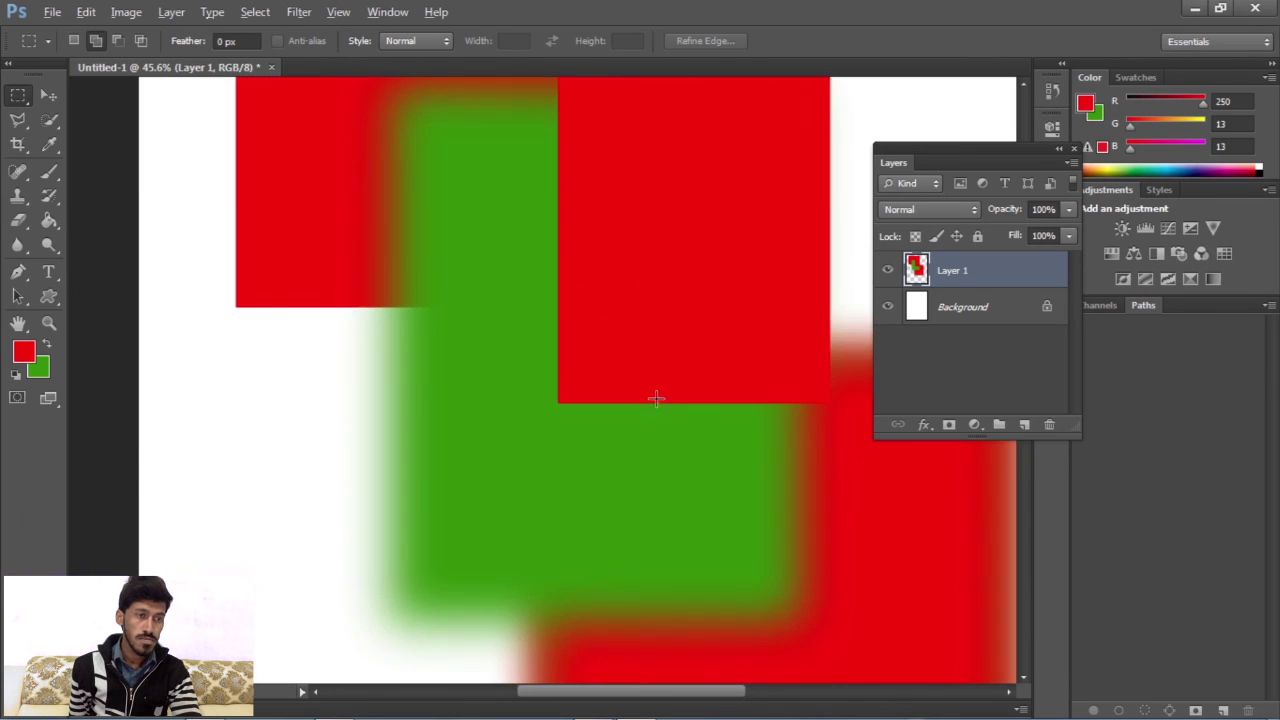
scroll(477, 263, "up", 3)
scroll(644, 443, "up", 1)
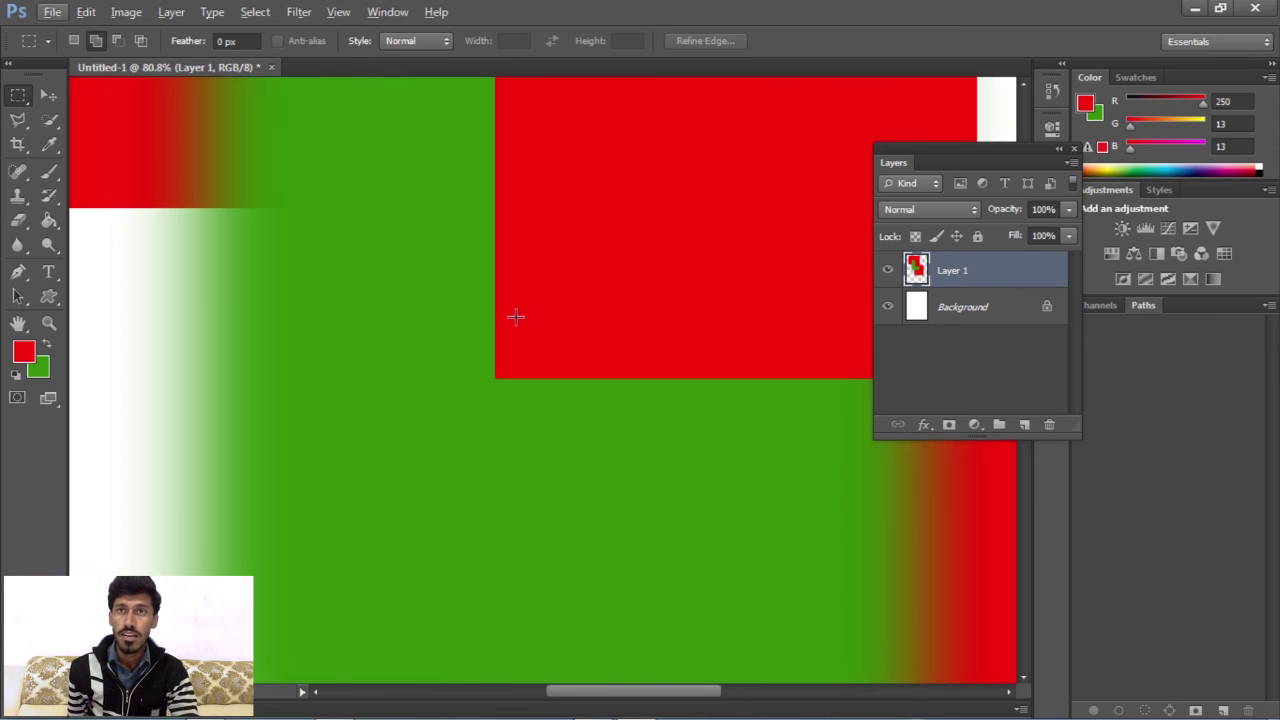
scroll(515, 317, "down", 5)
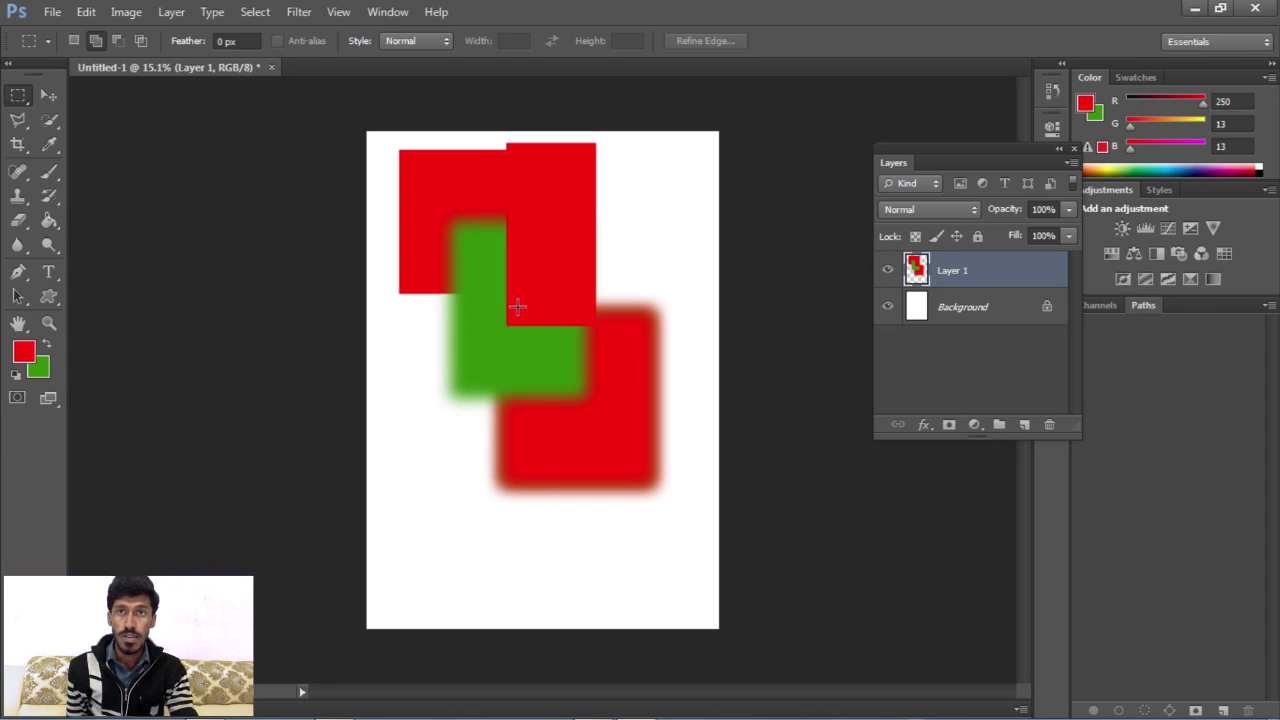
Marquee the area around the lower red square and apply a 211-pixel Feather to it.
left_click_drag(674, 336, 446, 494)
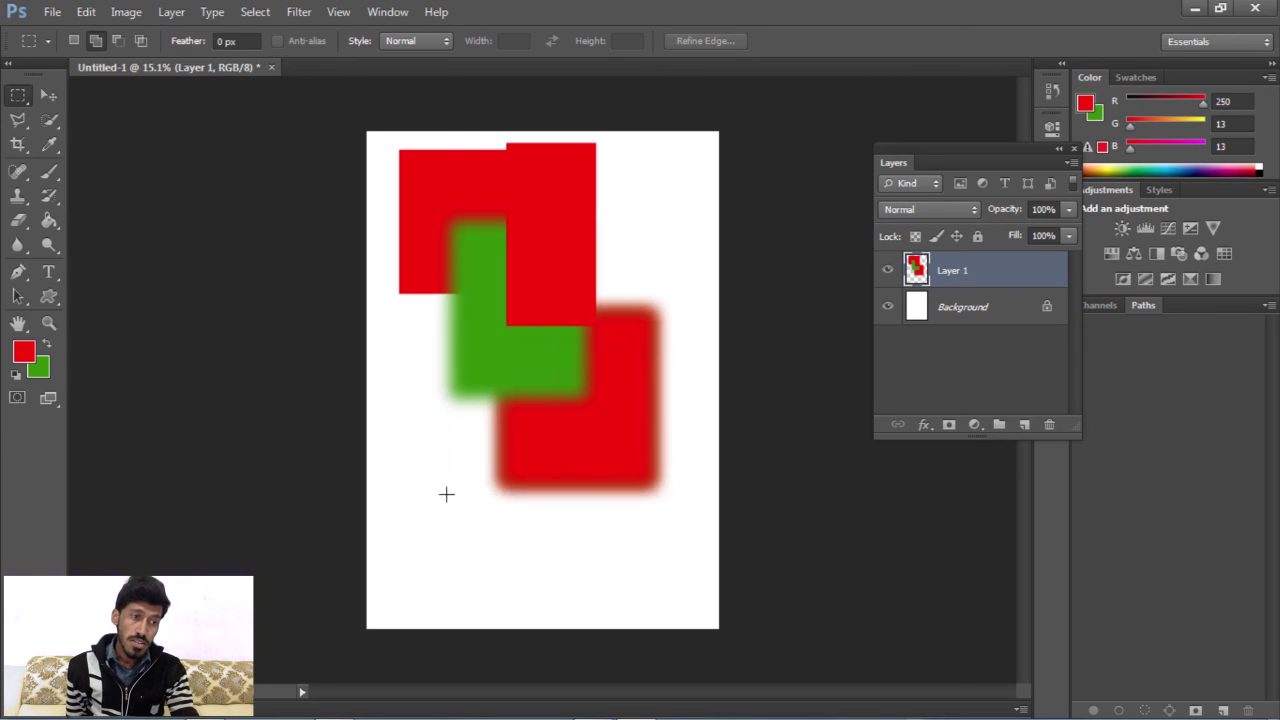
right_click(532, 371)
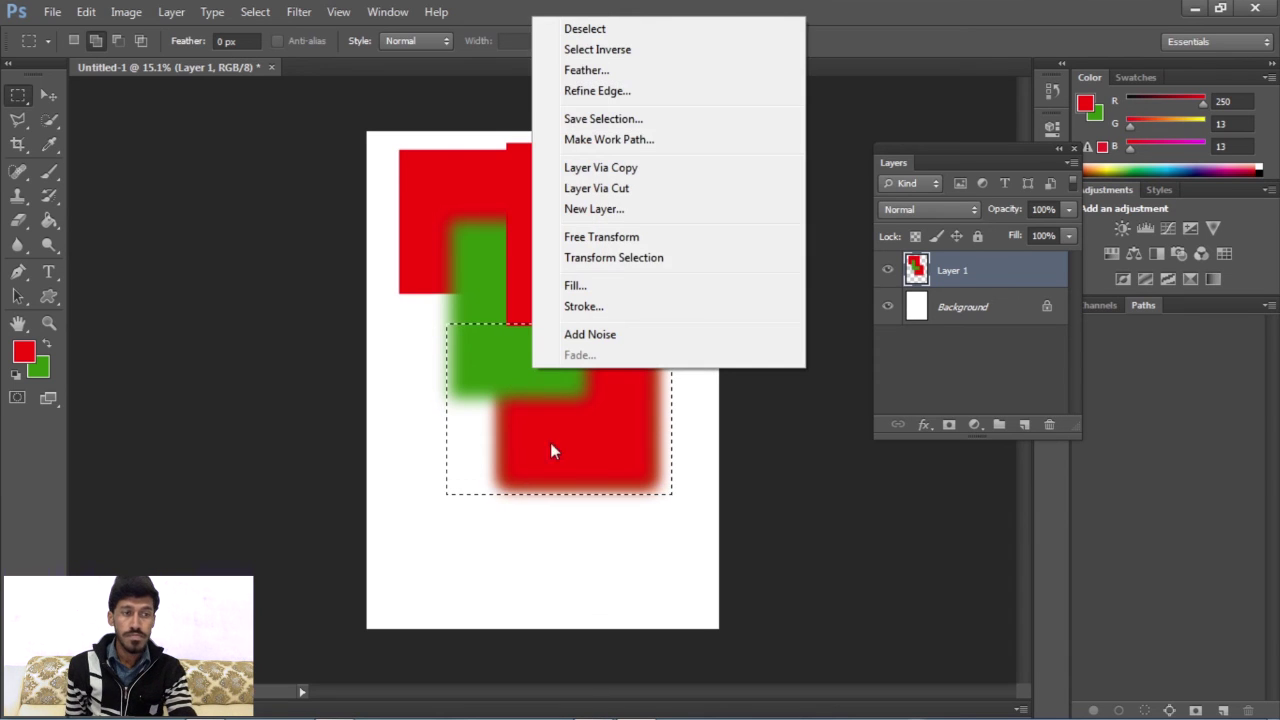
left_click(610, 77)
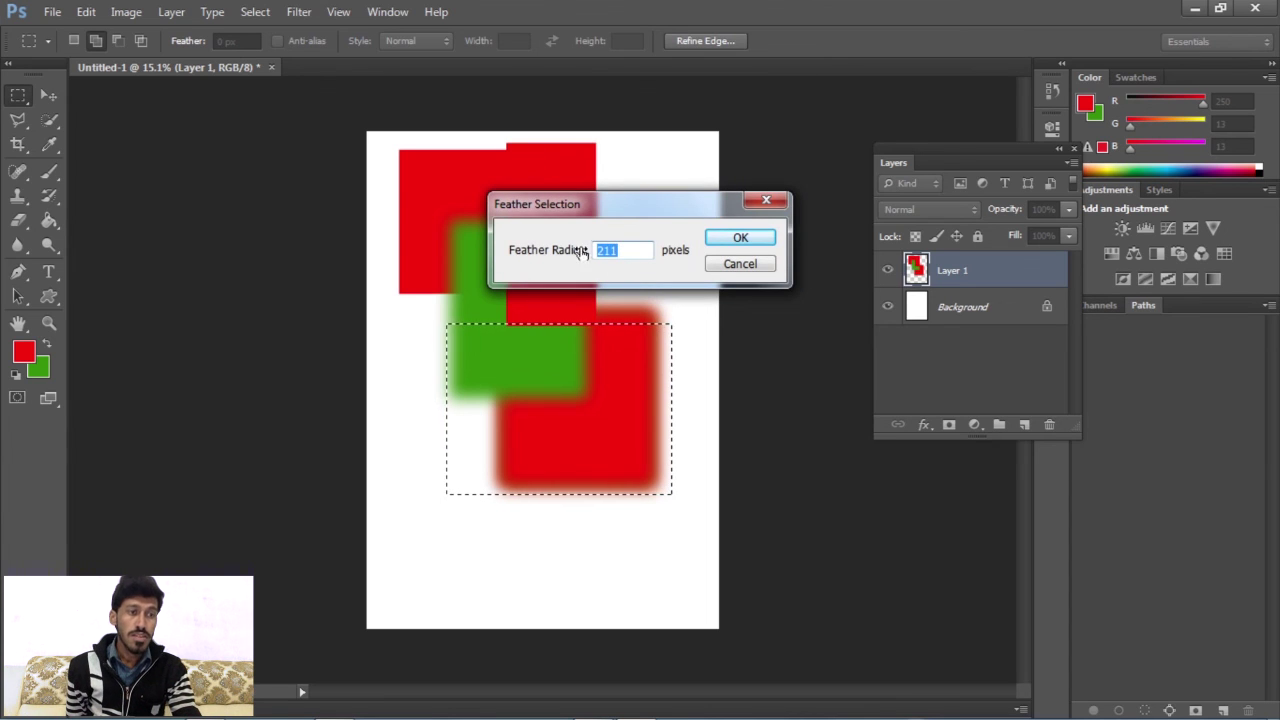
left_click(728, 240)
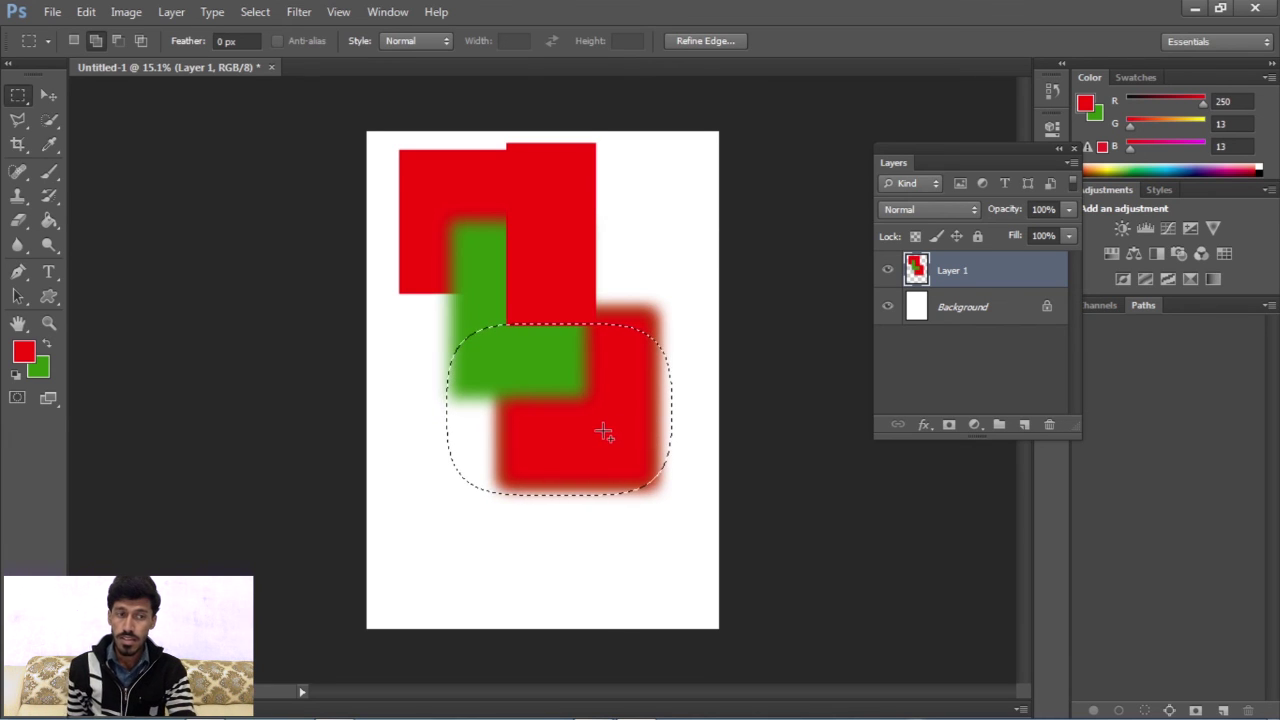
Add a sharp rectangle at top right, fill both selections green, and deselect.
left_click_drag(684, 151, 468, 293)
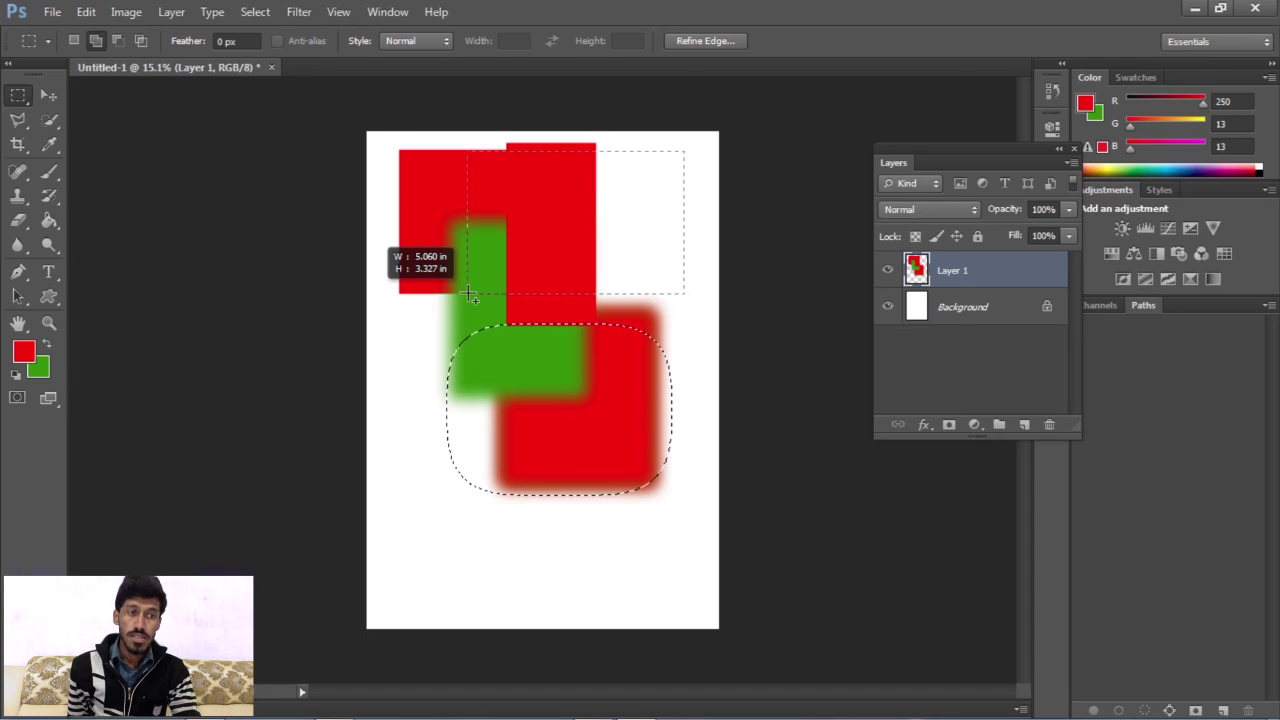
left_click_drag(468, 293, 473, 288)
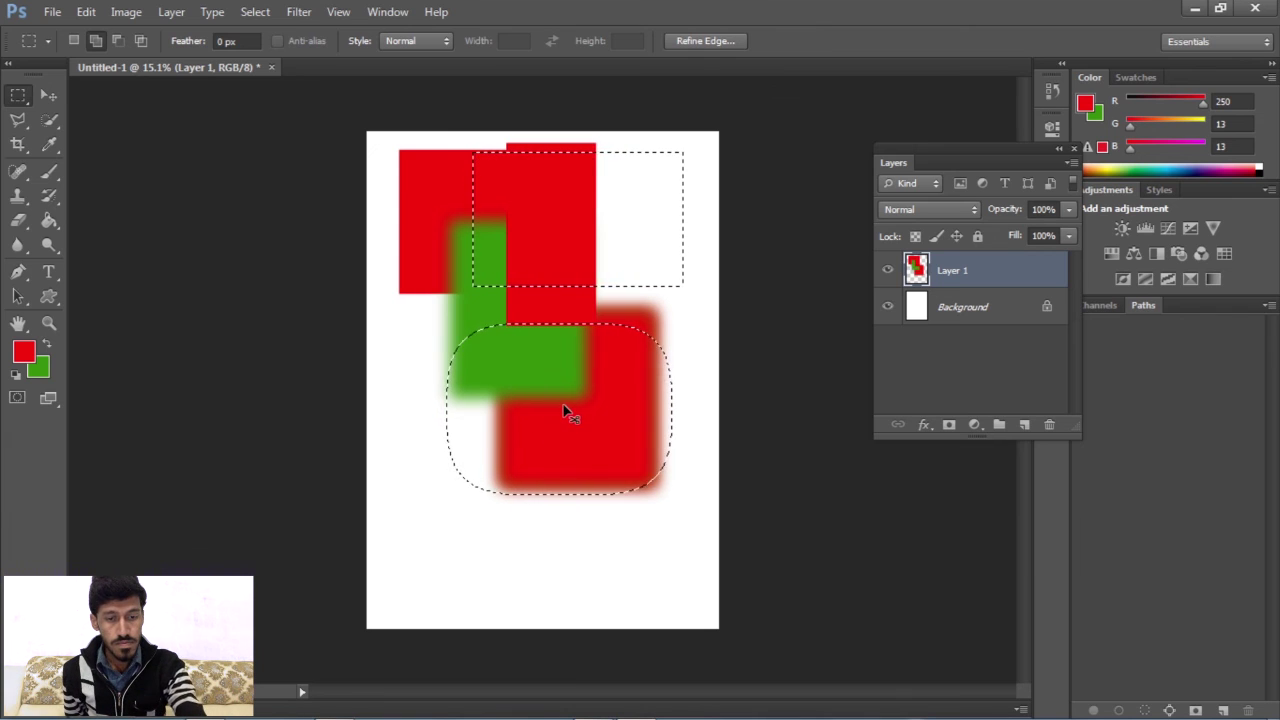
key("ctrl+BackSpace")
key("ctrl+d")
scroll(576, 340, "up", 3)
scroll(576, 320, "down", 2)
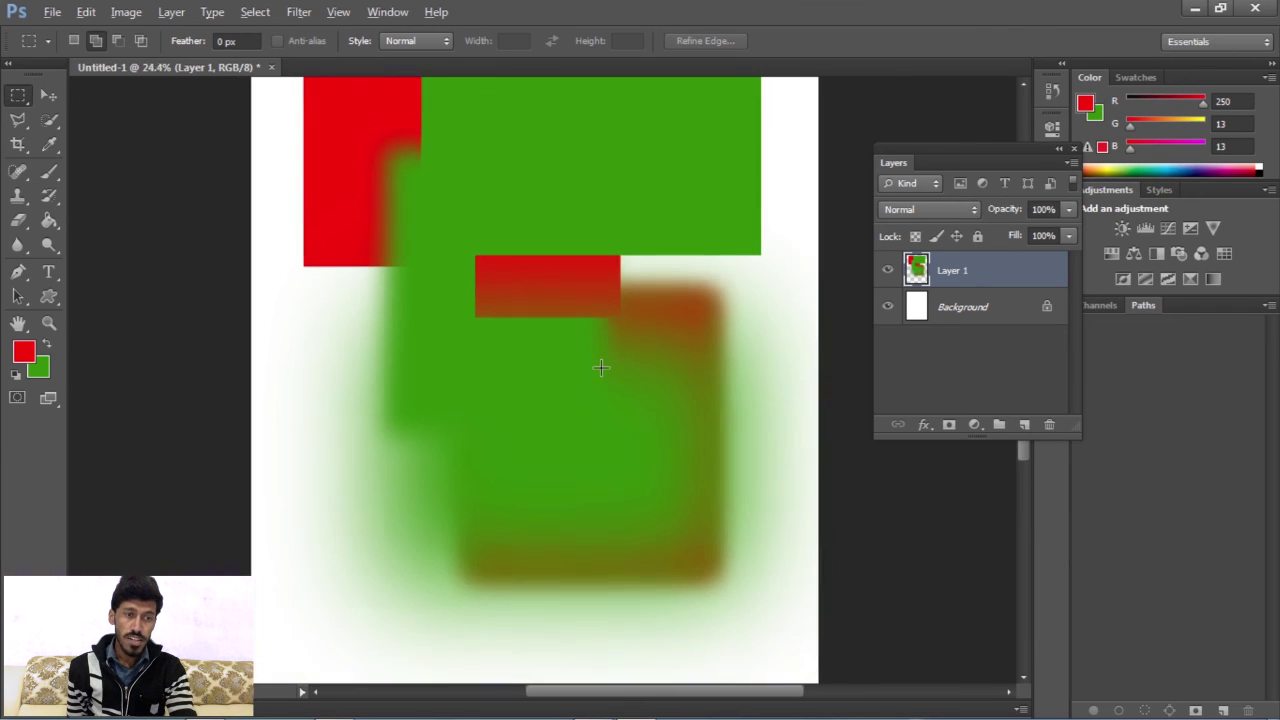
scroll(598, 364, "down", 2)
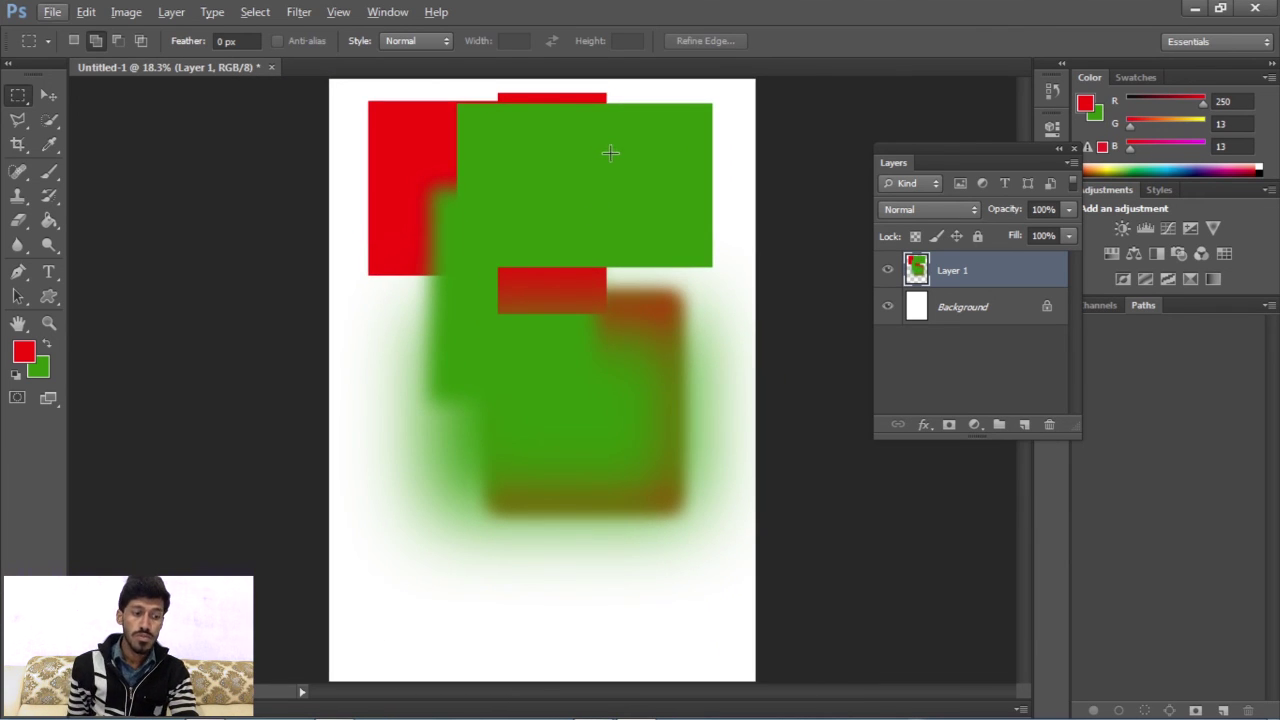
Marquee-select the lower part of the top-left red square and feather it 211 pixels.
left_click_drag(352, 183, 548, 316)
right_click(506, 246)
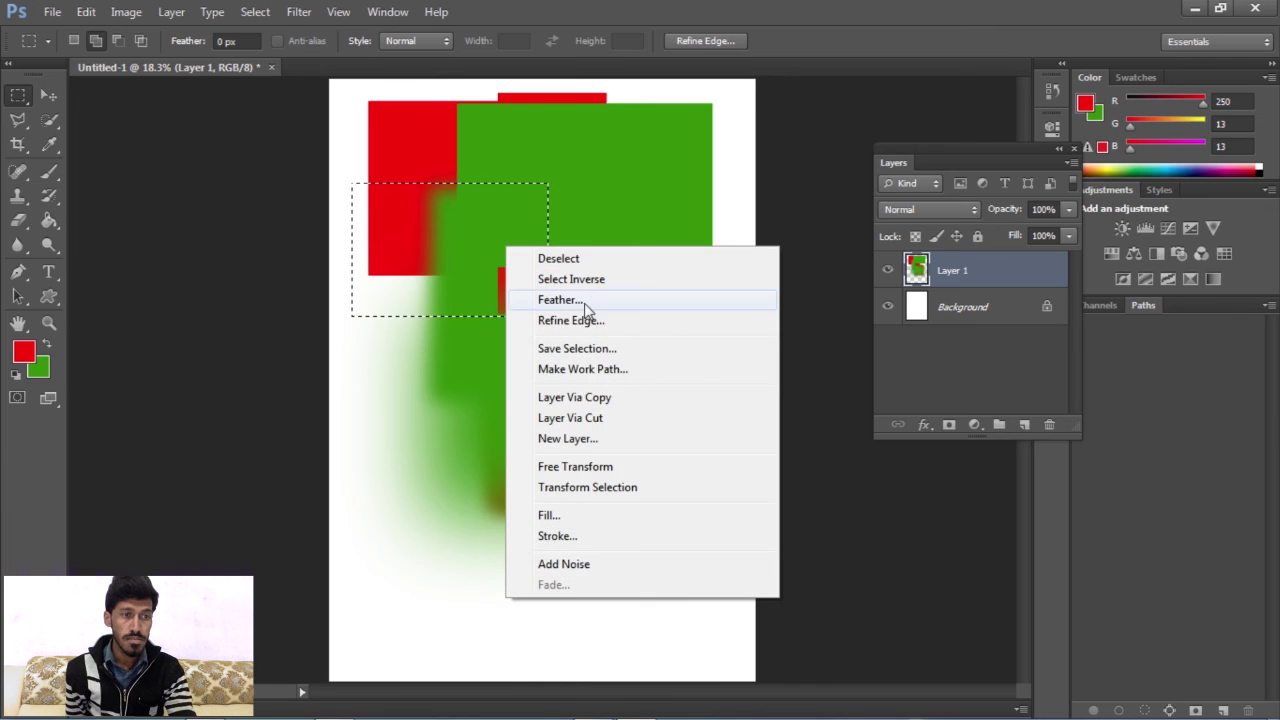
left_click(582, 297)
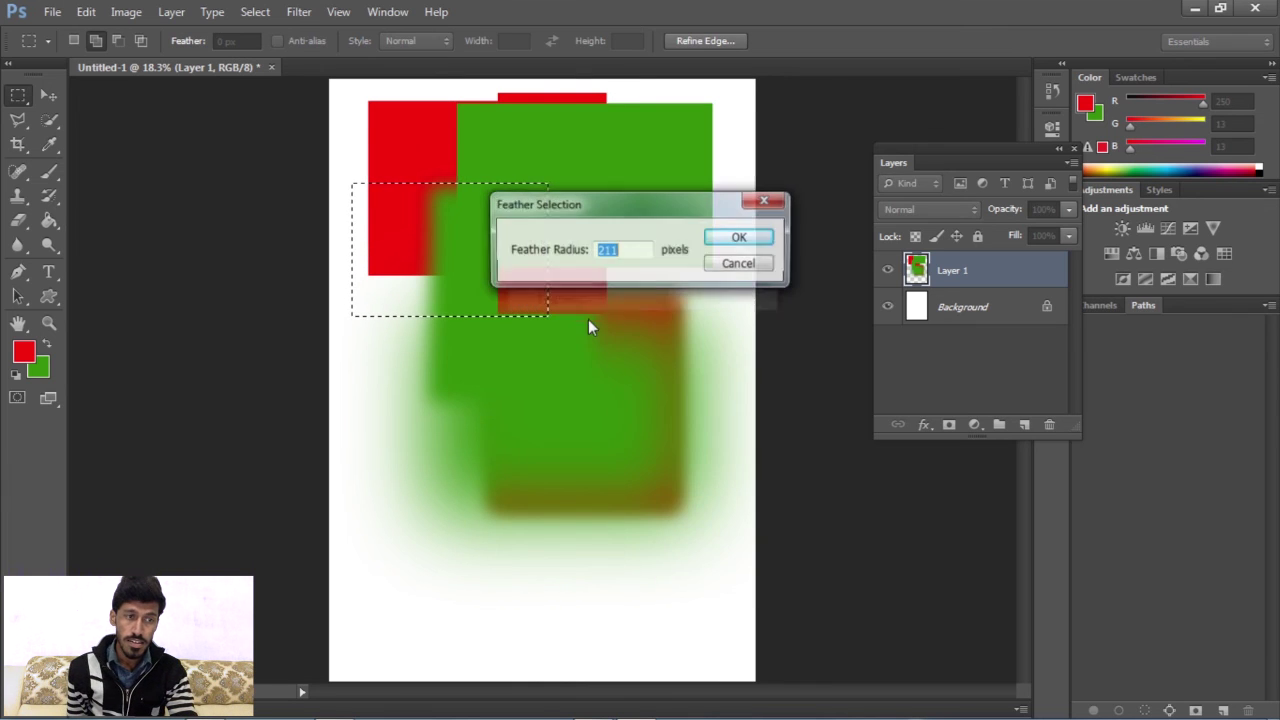
left_click(740, 238)
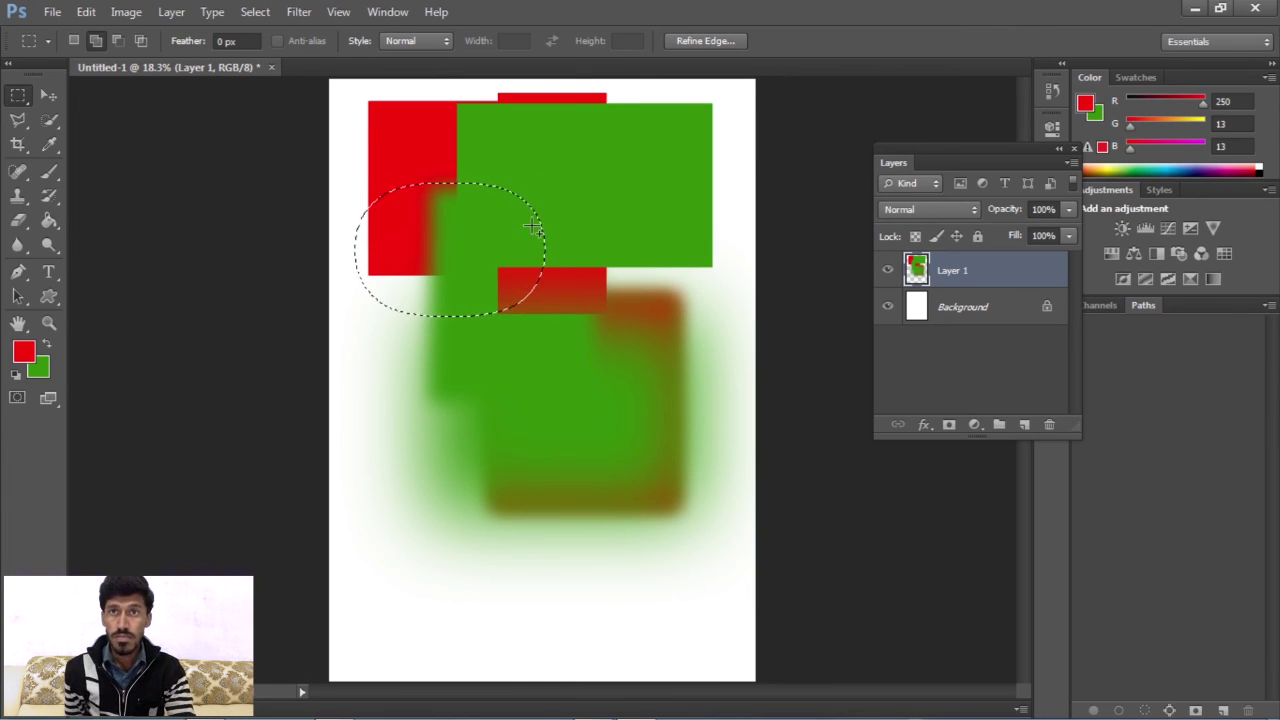